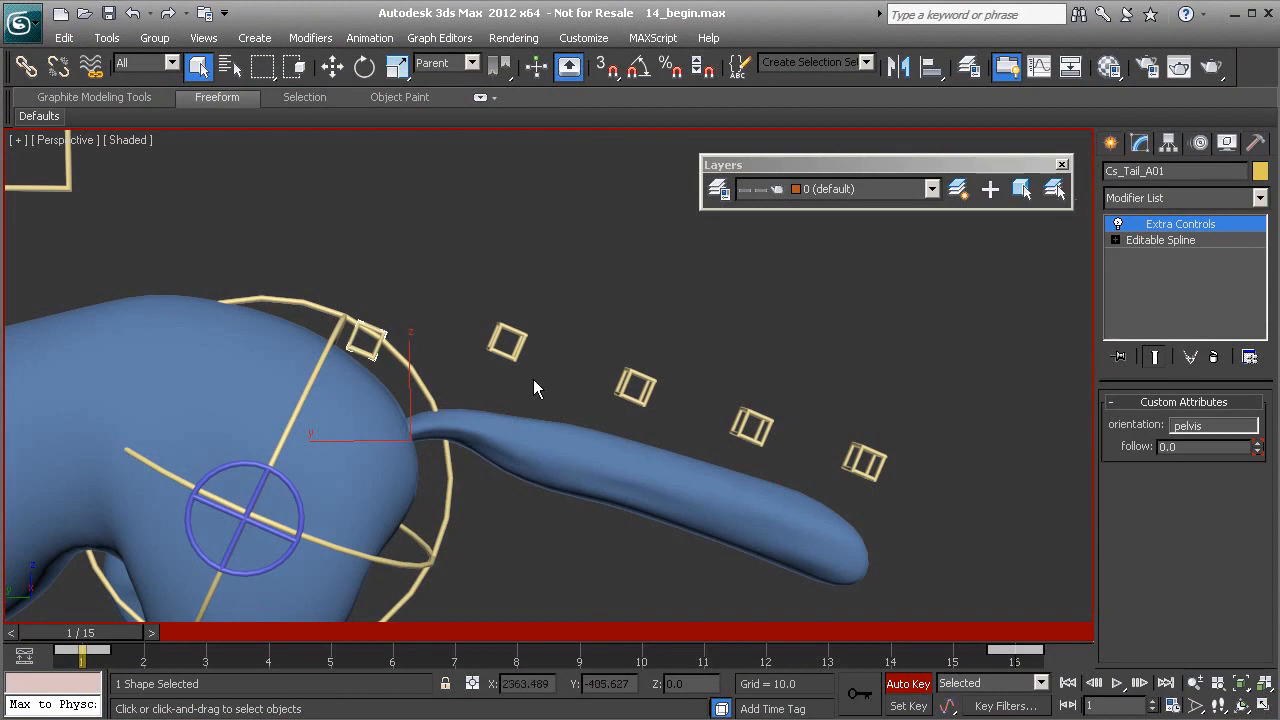
# Inspect the row of tail controls, checking Cs_Tail_B01 and the last control, Cs_Tail_E01.
pyautogui.click(511, 360)
pyautogui.moveTo(544, 368); pyautogui.dragTo(474, 346, button='middle')
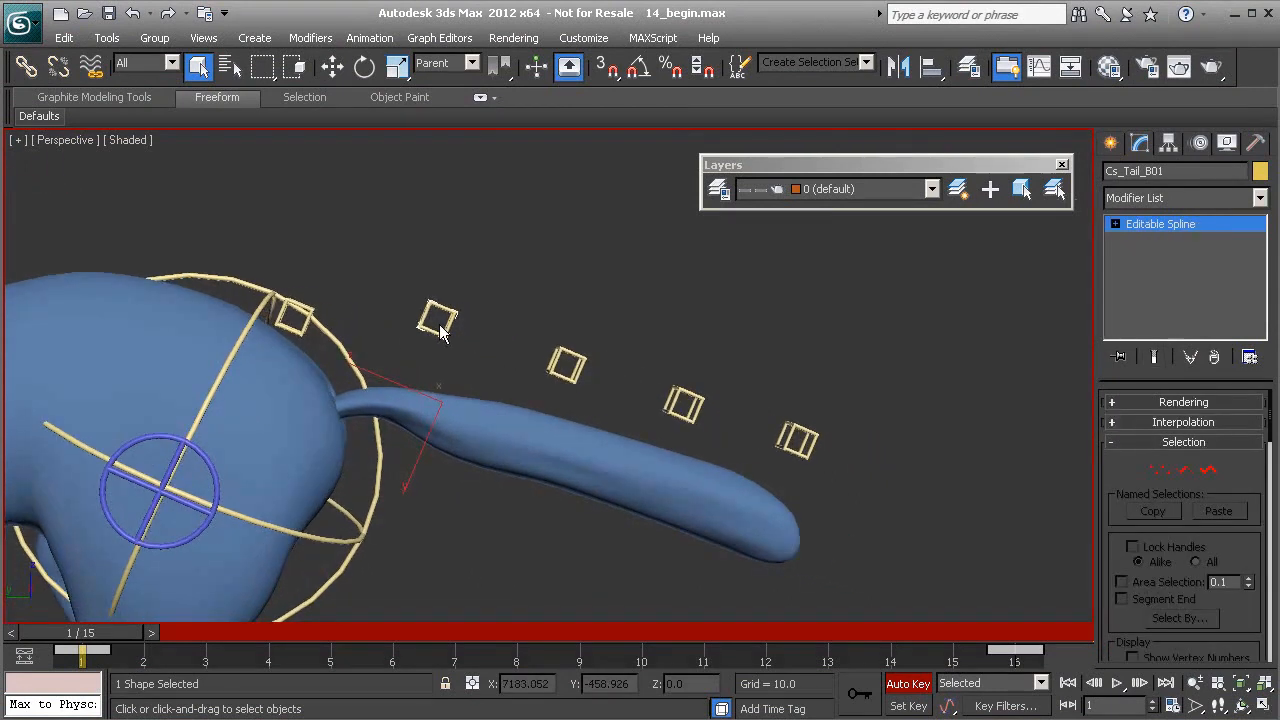
pyautogui.click(797, 436)
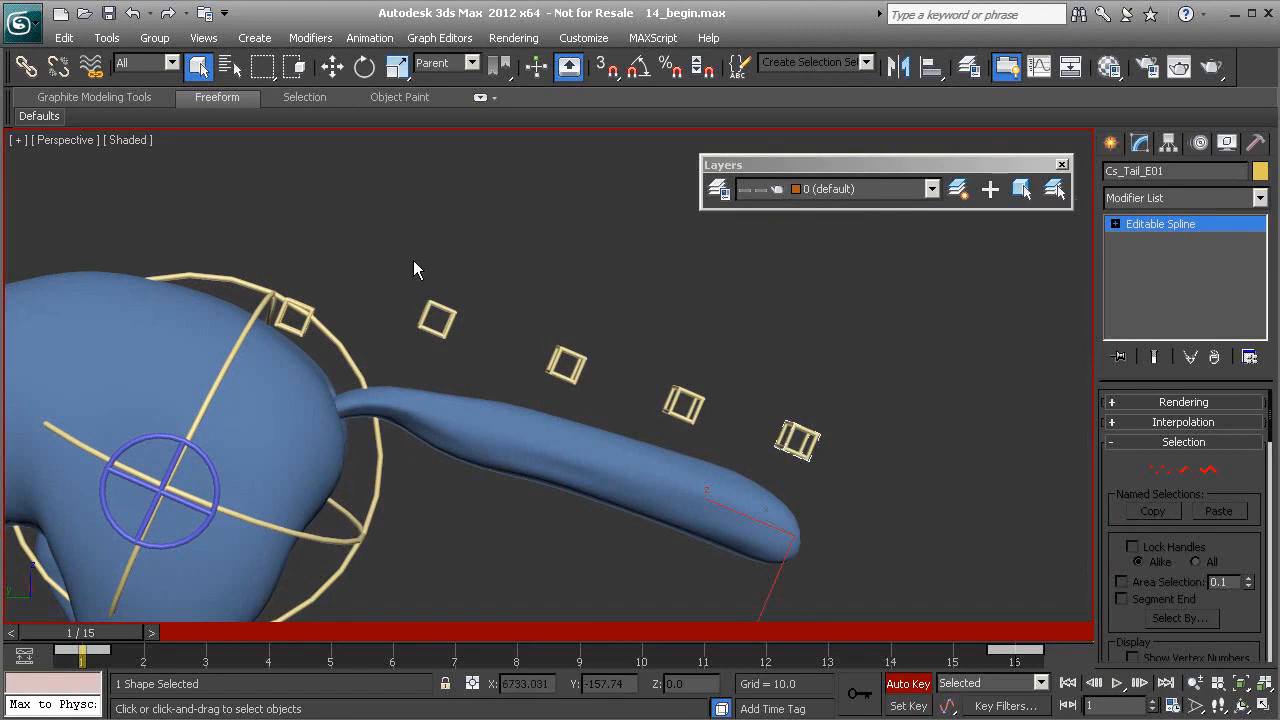
pyautogui.keyDown('alt'); pyautogui.moveTo(618, 379); pyautogui.dragTo(478, 430, button='middle'); pyautogui.keyUp('alt')
pyautogui.keyDown('alt'); pyautogui.moveTo(577, 473); pyautogui.dragTo(506, 352, button='middle'); pyautogui.keyUp('alt')
# Key the second tail control, Cs_Tail_B01, raised at frame 5 to about Y -30.3 and Z -21.4.
pyautogui.click(452, 344)
pyautogui.keyDown('alt'); pyautogui.moveTo(495, 412); pyautogui.dragTo(486, 346, button='middle'); pyautogui.keyUp('alt')
pyautogui.keyDown('alt'); pyautogui.moveTo(438, 262); pyautogui.dragTo(464, 403, button='middle'); pyautogui.keyUp('alt')
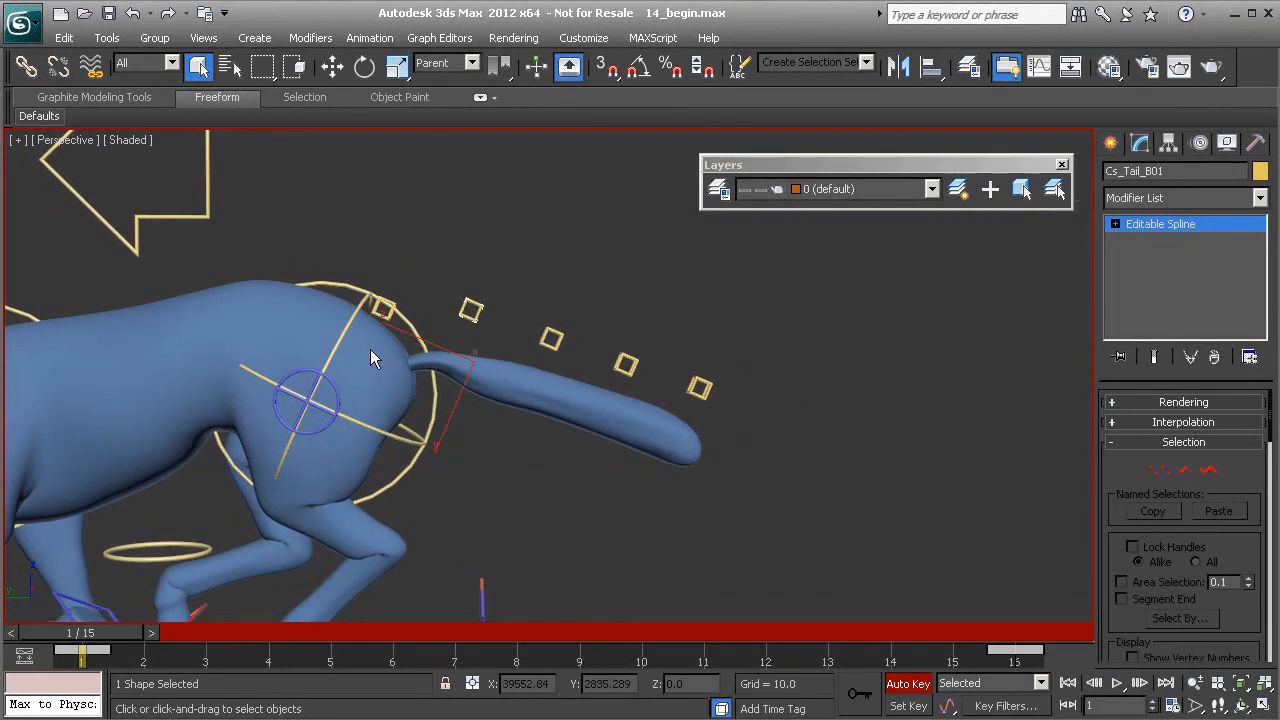
pyautogui.keyDown('ctrl'); pyautogui.keyDown('alt'); pyautogui.moveTo(366, 408); pyautogui.dragTo(351, 295, button='middle'); pyautogui.keyUp('alt'); pyautogui.keyUp('ctrl')
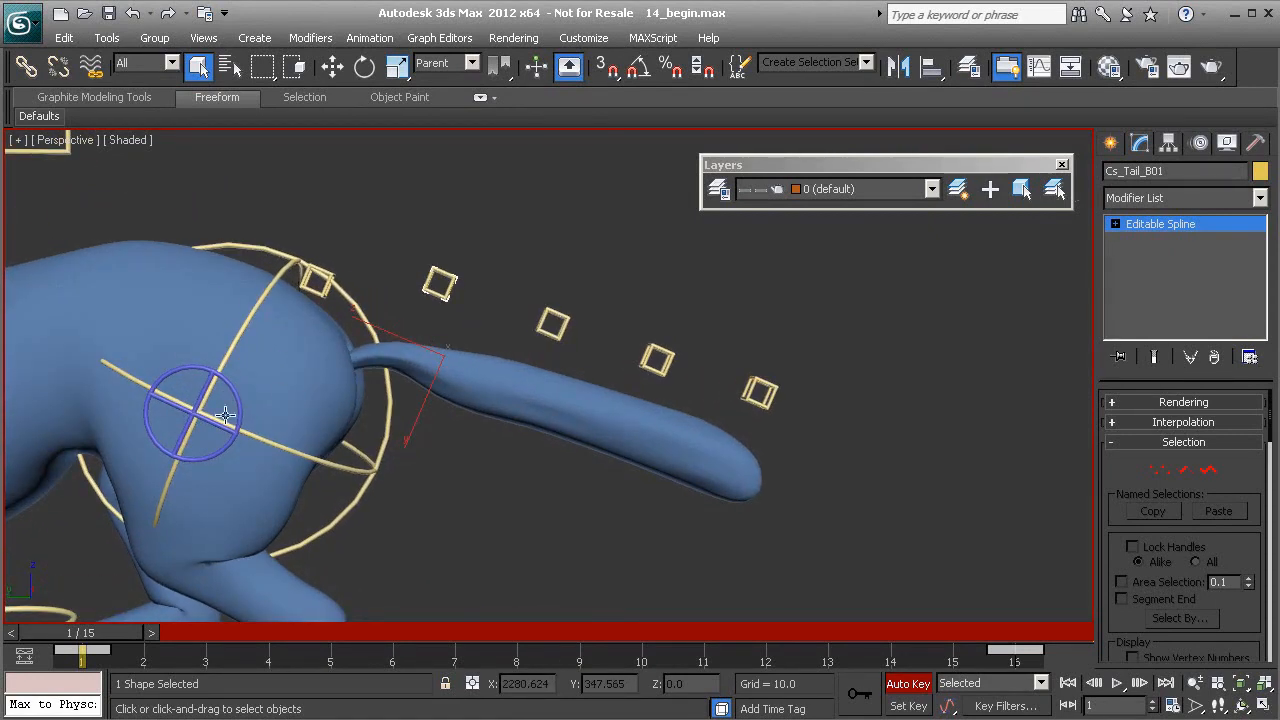
pyautogui.press('w')
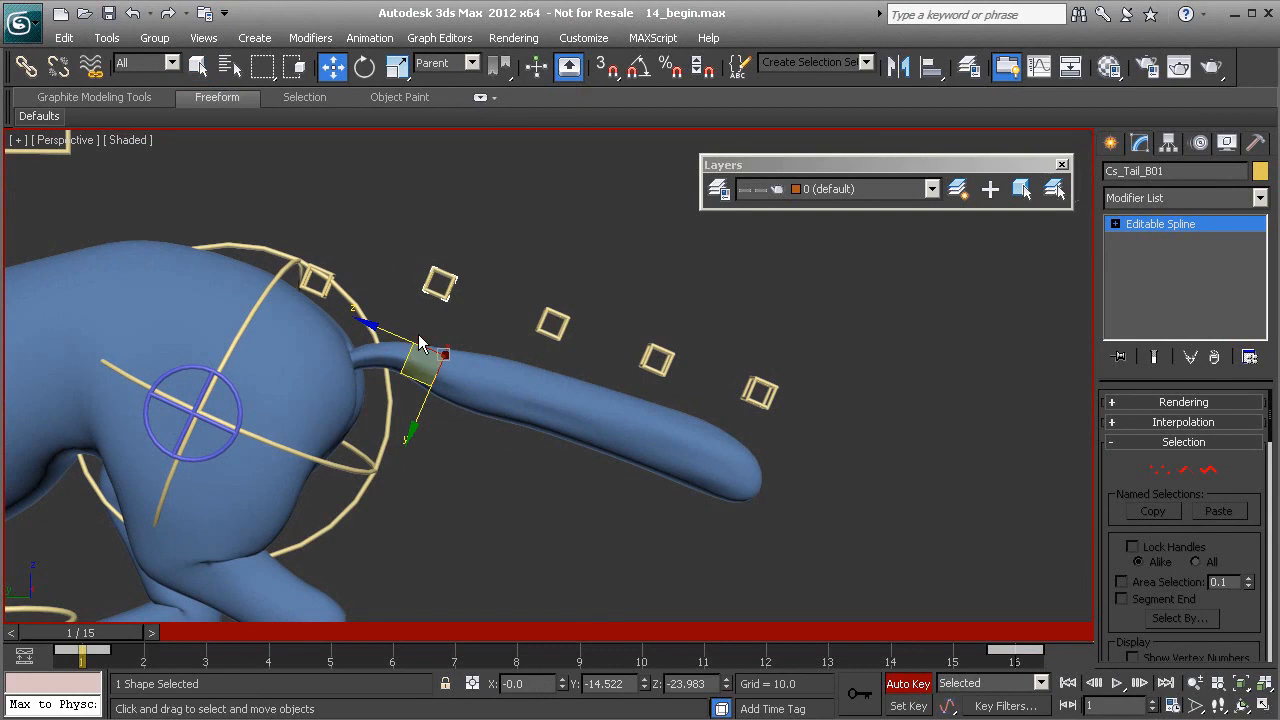
pyautogui.moveTo(109, 631); pyautogui.dragTo(329, 633)
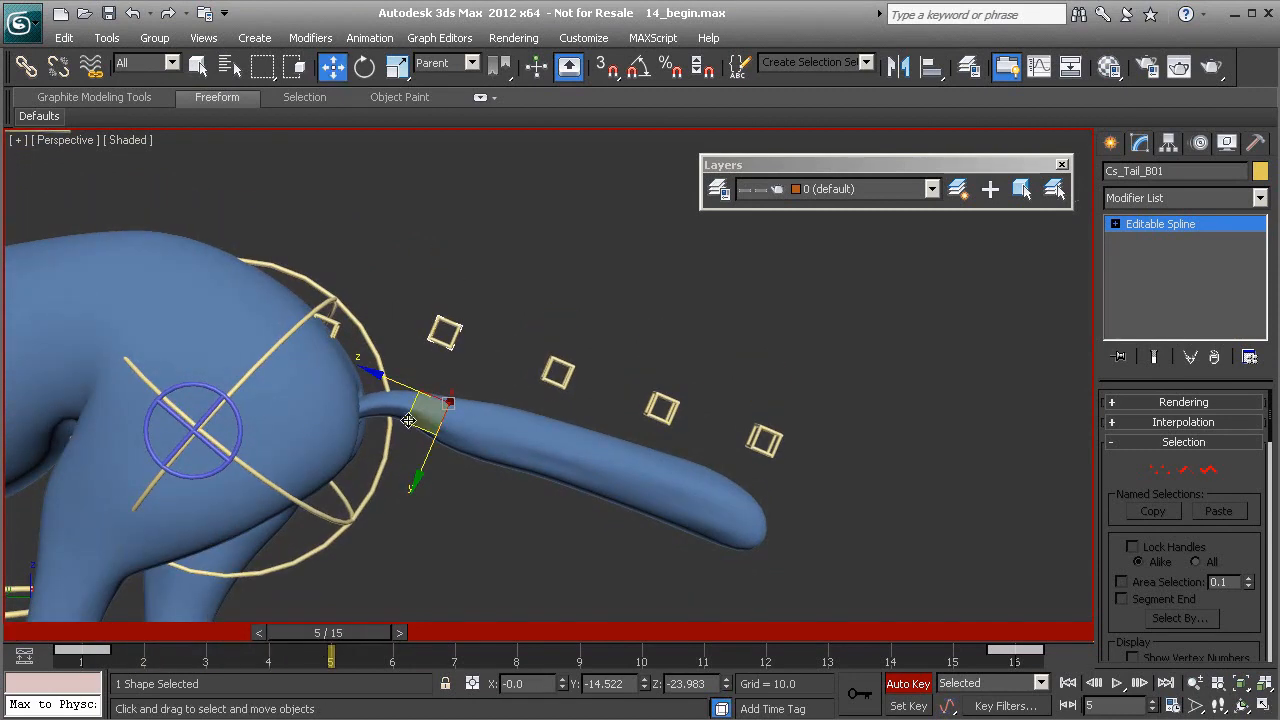
pyautogui.moveTo(410, 422); pyautogui.dragTo(421, 375)
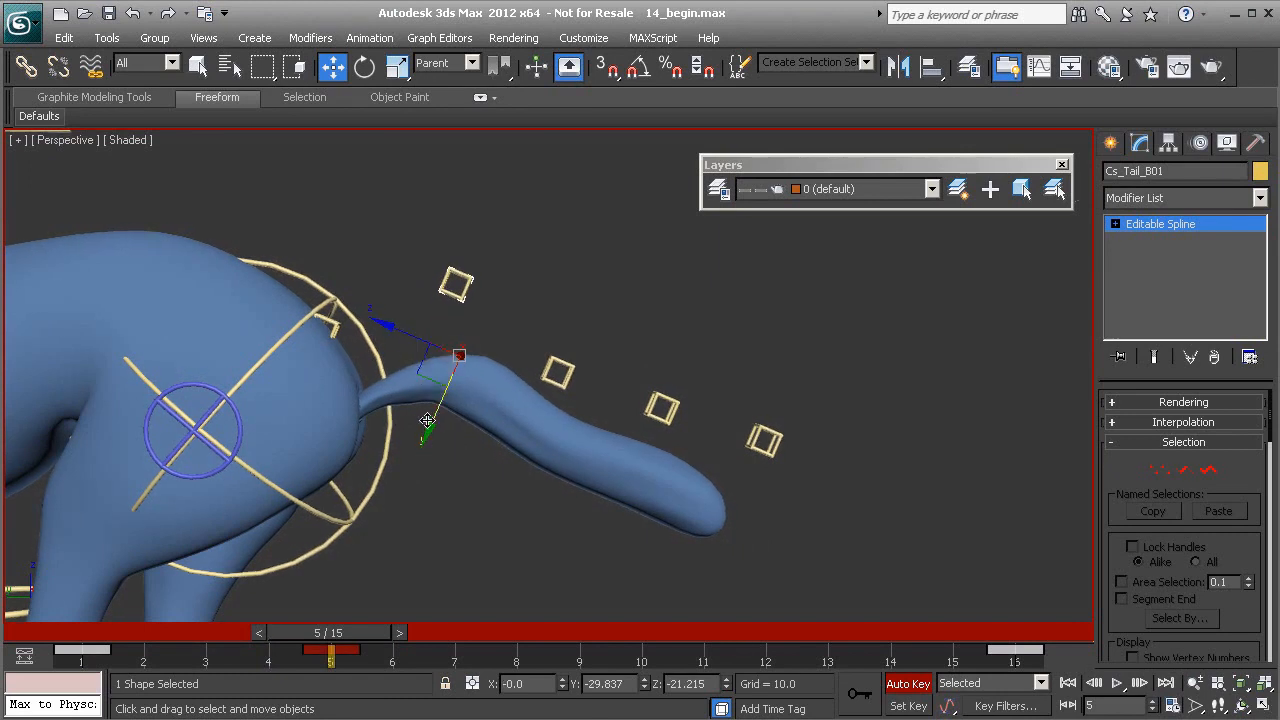
pyautogui.moveTo(419, 369); pyautogui.dragTo(423, 367)
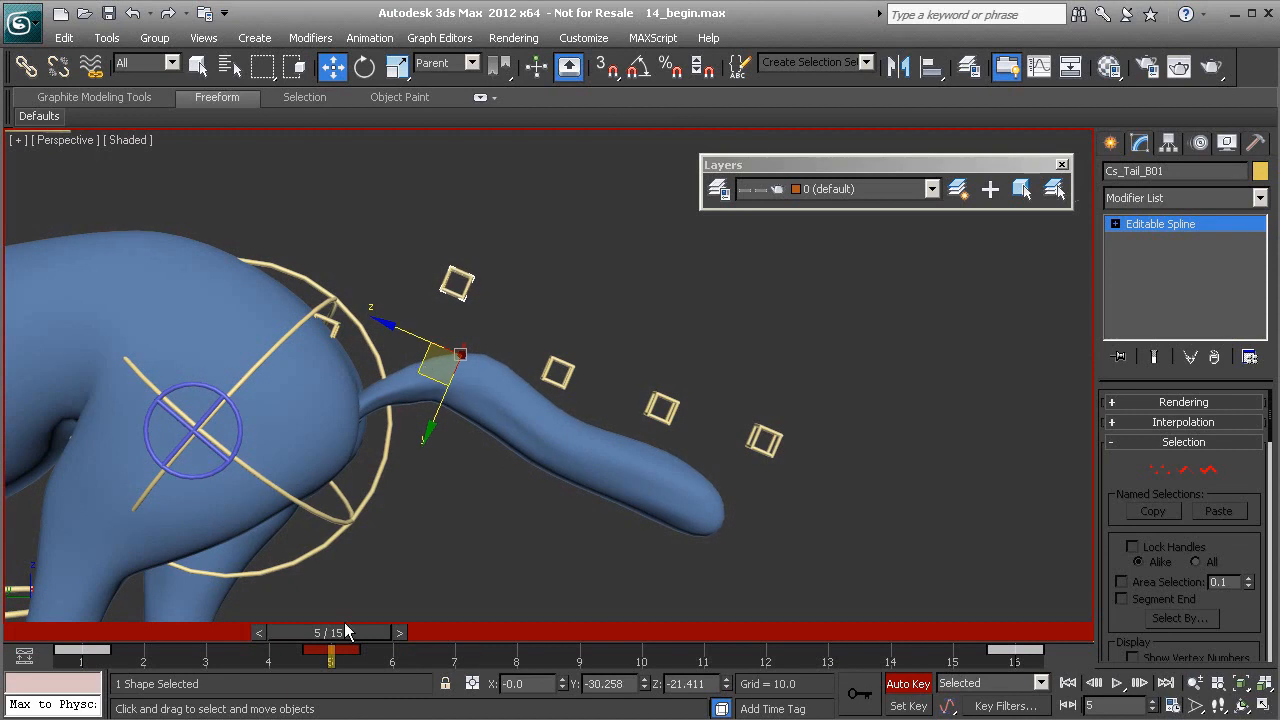
# Key Cs_Tail_B01 lowered at frame 11 to about Y 1.1 and Z -32.2, so the tail base dips.
pyautogui.moveTo(356, 634); pyautogui.dragTo(480, 634)
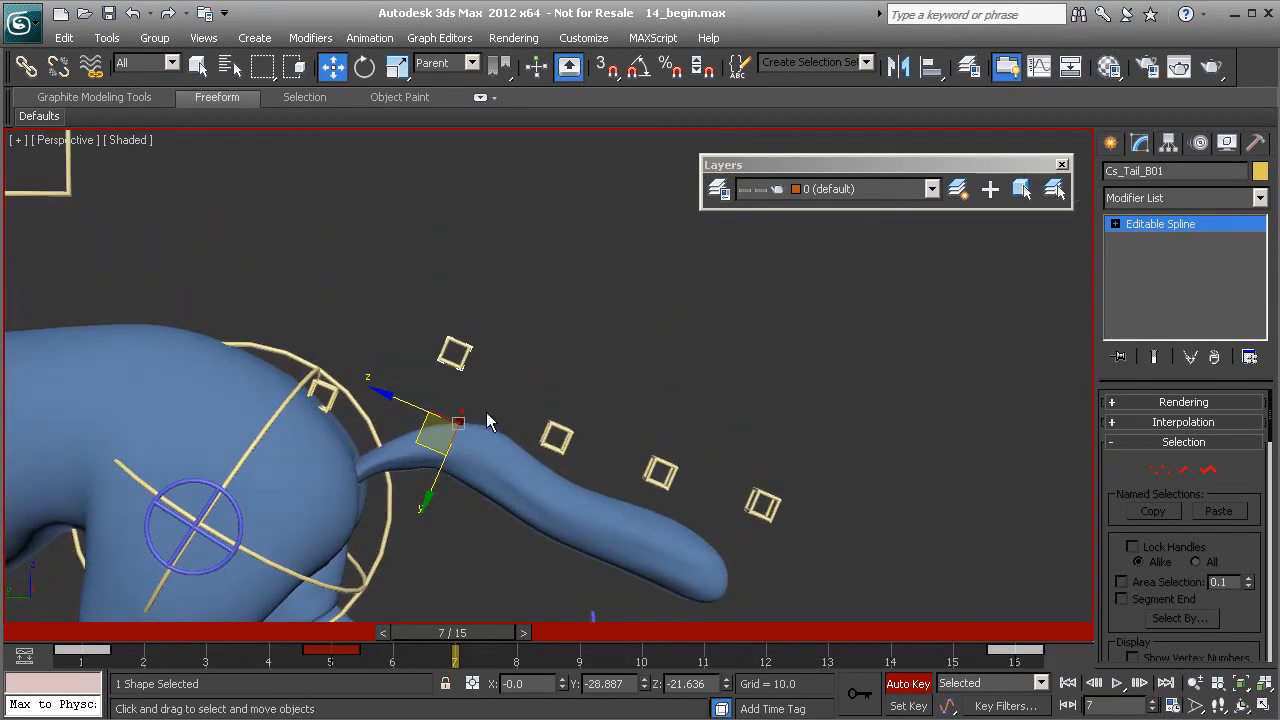
pyautogui.moveTo(508, 466); pyautogui.dragTo(480, 420, button='middle')
pyautogui.moveTo(460, 640); pyautogui.dragTo(635, 632)
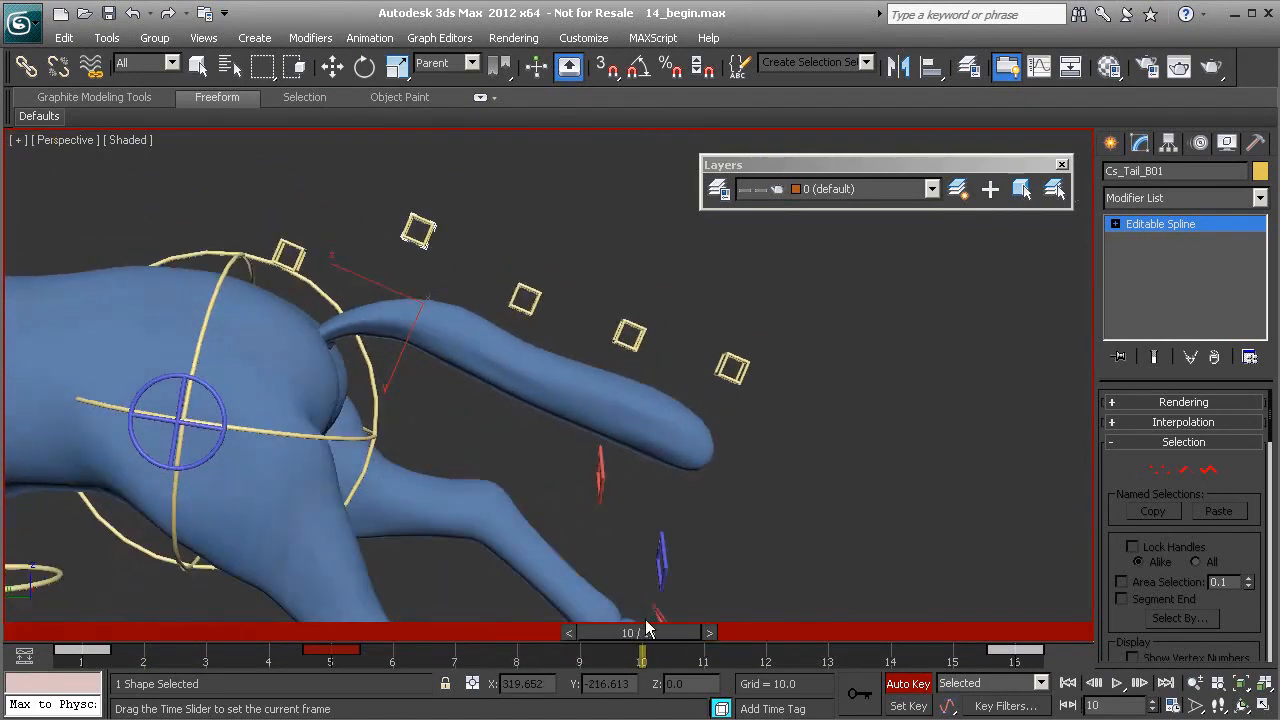
pyautogui.press('w')
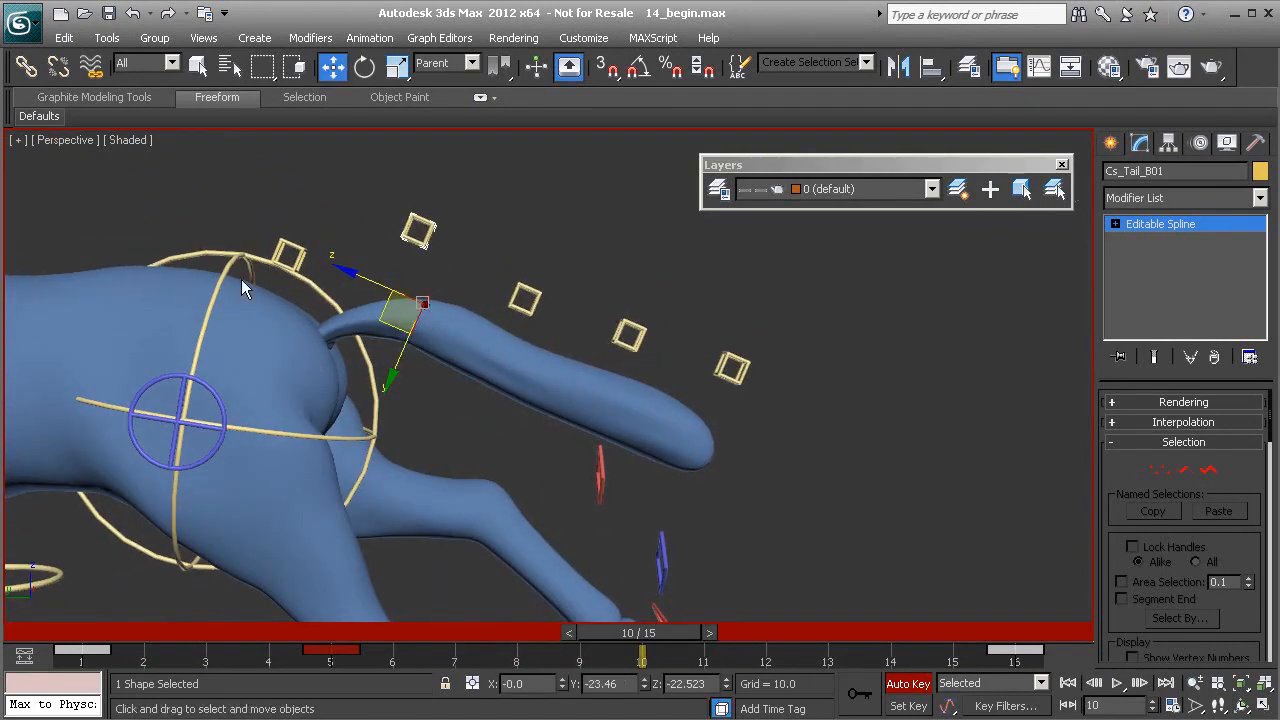
pyautogui.moveTo(663, 645); pyautogui.dragTo(713, 632)
pyautogui.moveTo(393, 281); pyautogui.dragTo(397, 356)
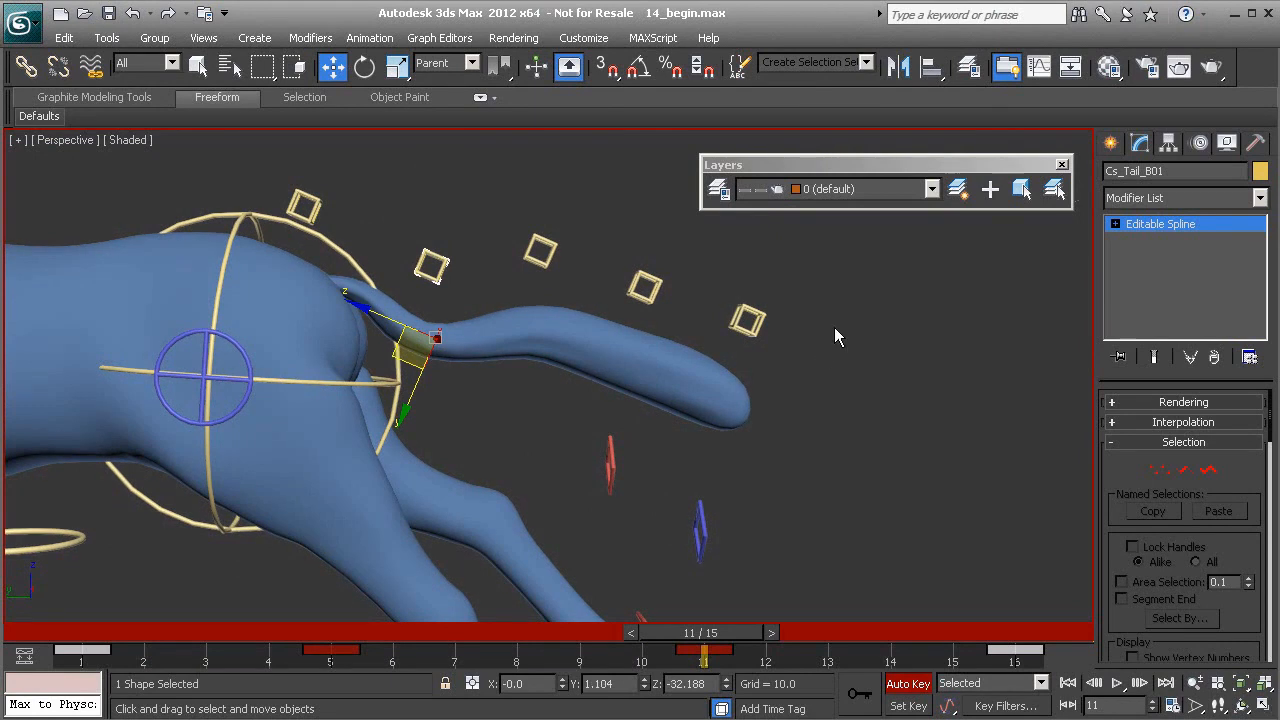
# In the Curve Editor, slope the frame 1 and frame 16 tangents of Cs_Tail_B01's Y Position curve so the loop flows smoothly.
pyautogui.rightClick(838, 280)
pyautogui.click(895, 398)
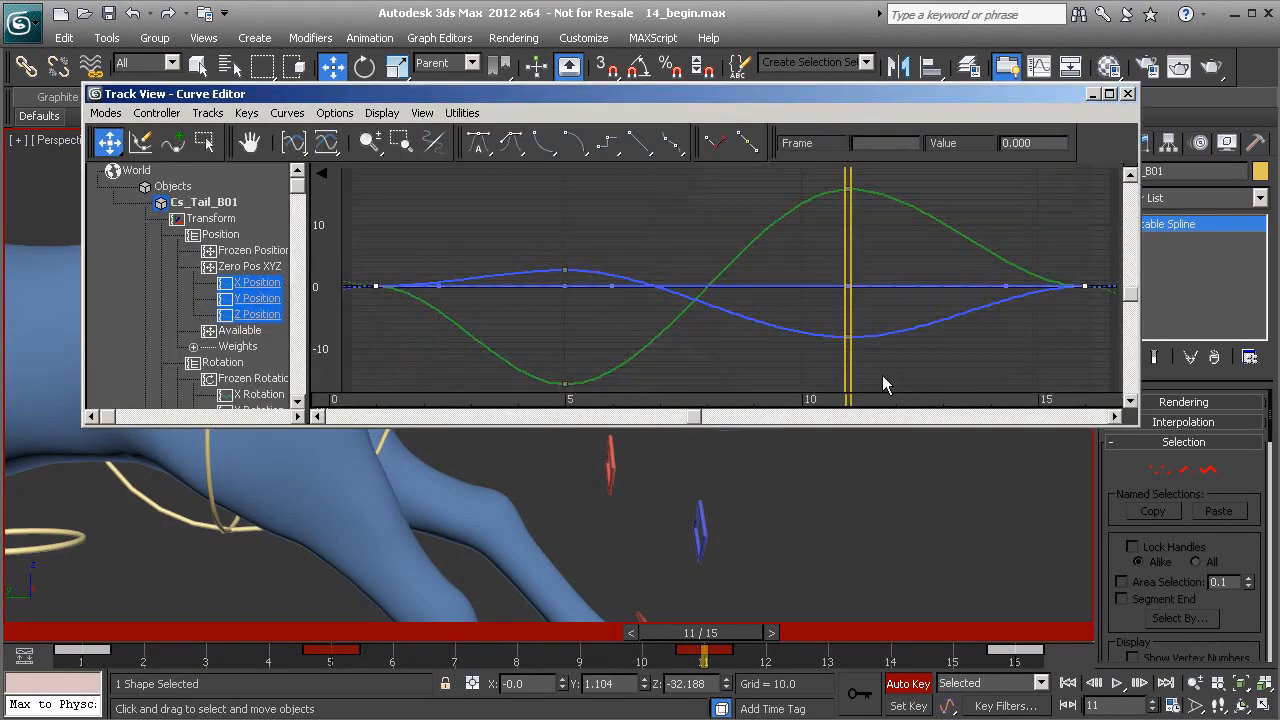
pyautogui.click(258, 299)
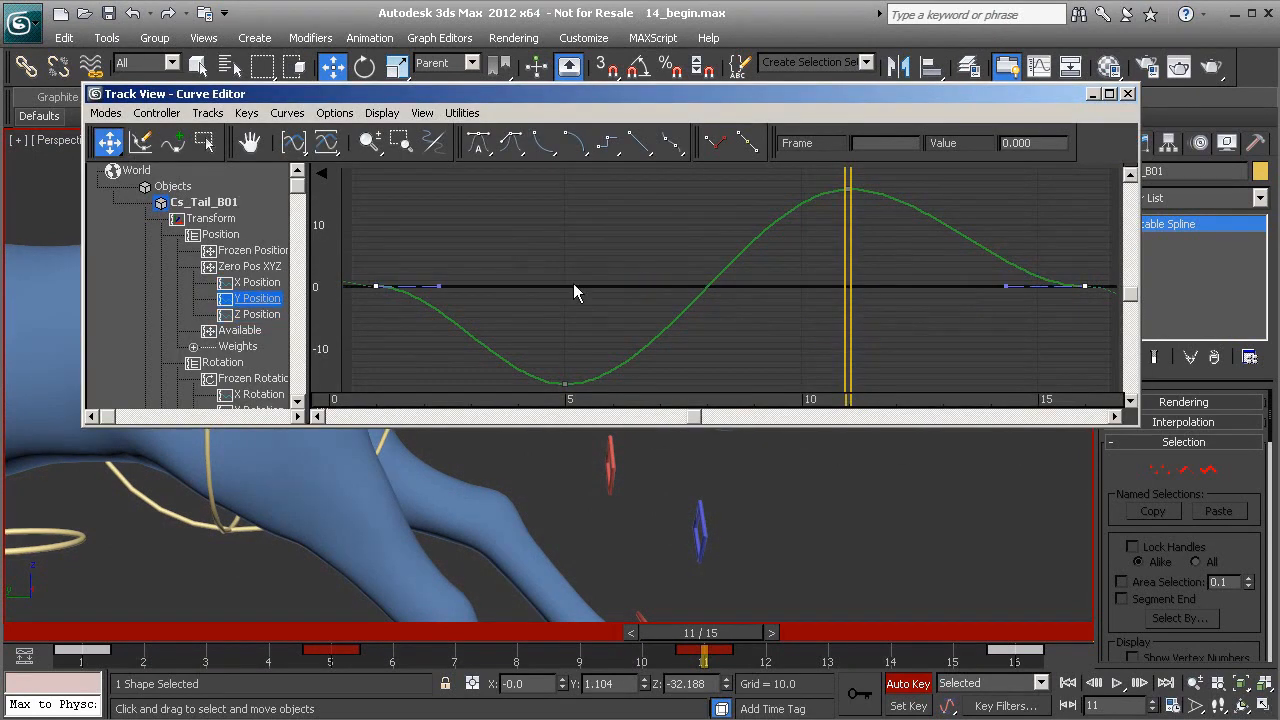
pyautogui.moveTo(587, 291); pyautogui.dragTo(639, 267, button='middle')
pyautogui.moveTo(562, 486); pyautogui.dragTo(546, 594, button='middle')
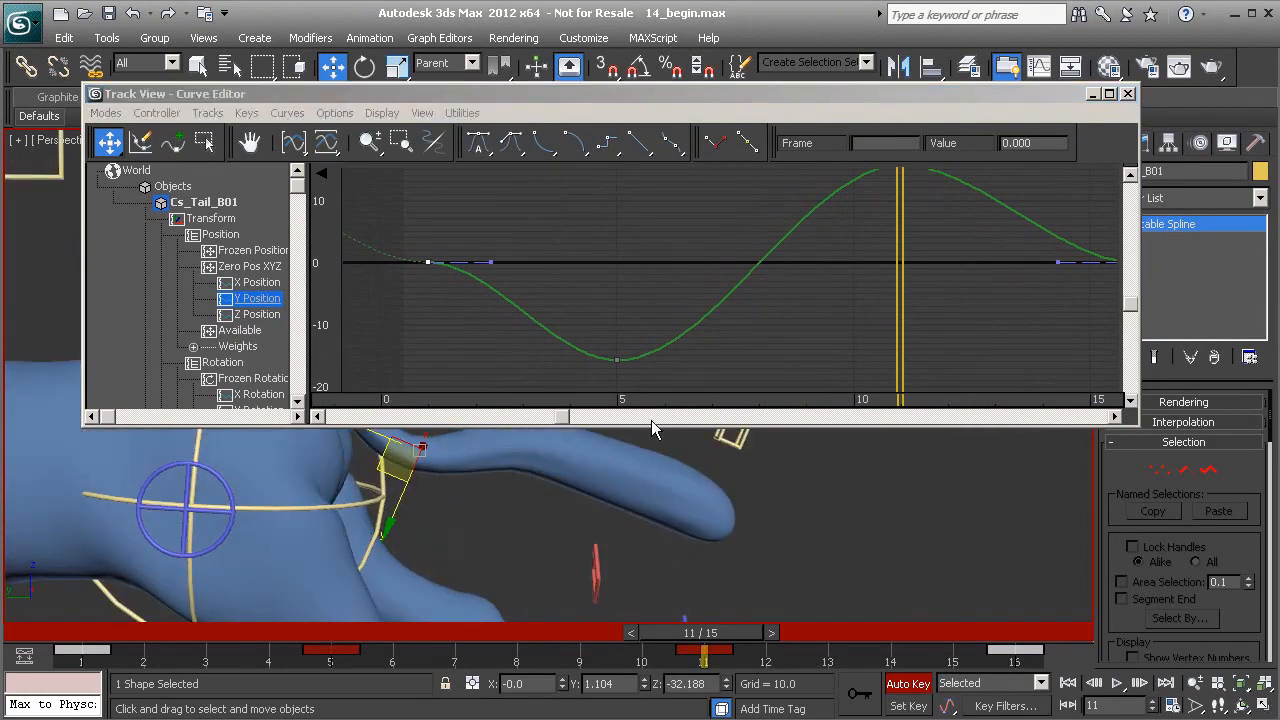
pyautogui.moveTo(651, 427); pyautogui.dragTo(620, 335)
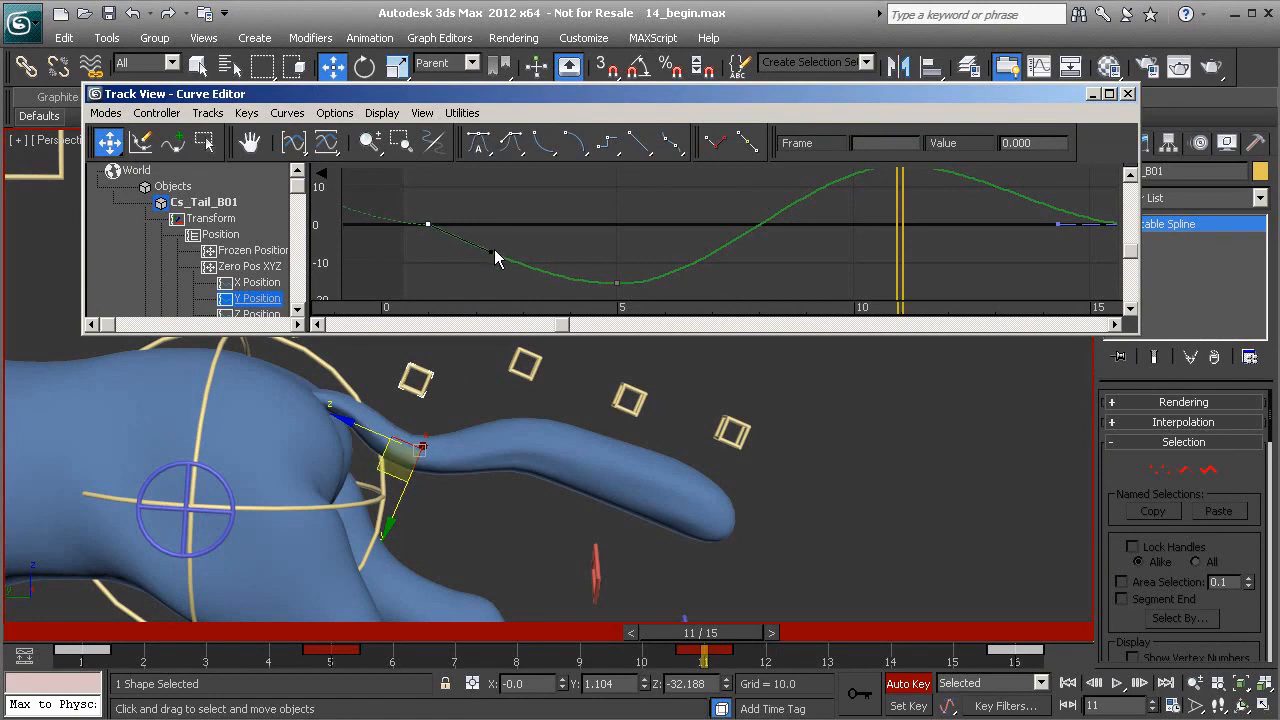
pyautogui.moveTo(979, 203); pyautogui.dragTo(744, 212, button='middle')
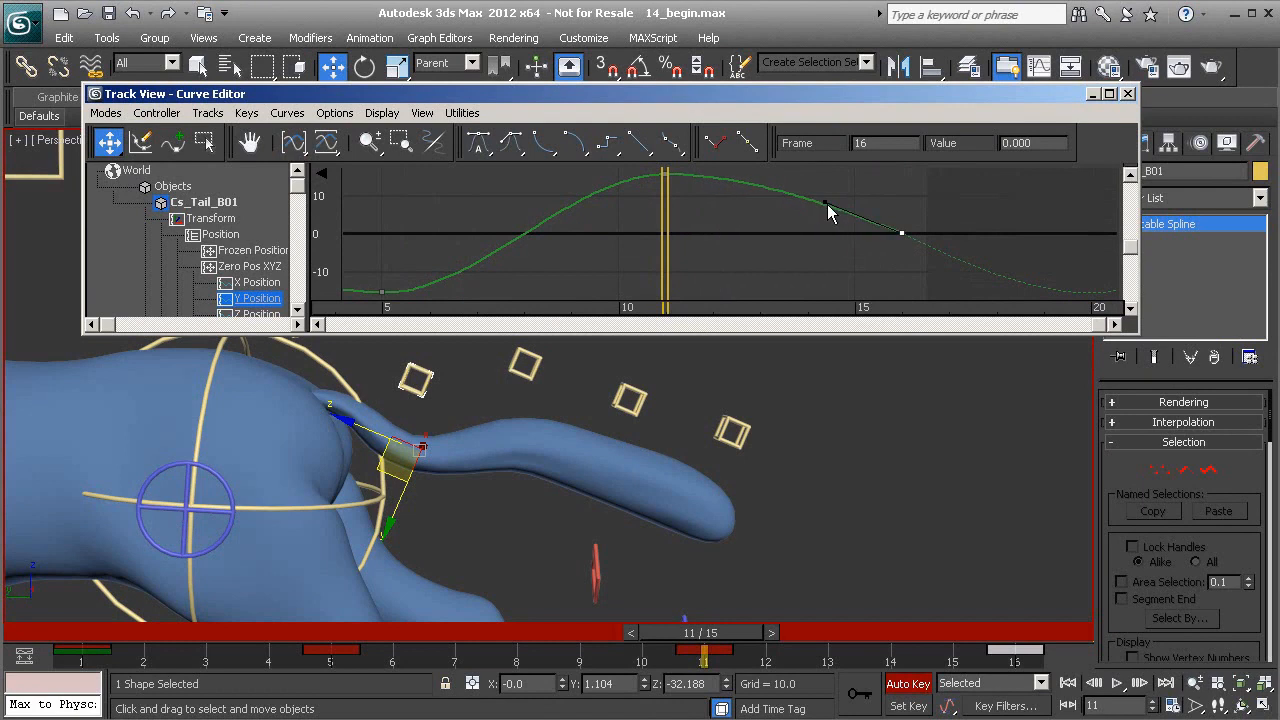
pyautogui.moveTo(537, 226)
pyautogui.mouseDown(button='middle')
pyautogui.moveTo(755, 197)
pyautogui.moveTo(545, 248)
pyautogui.mouseUp(button='middle')
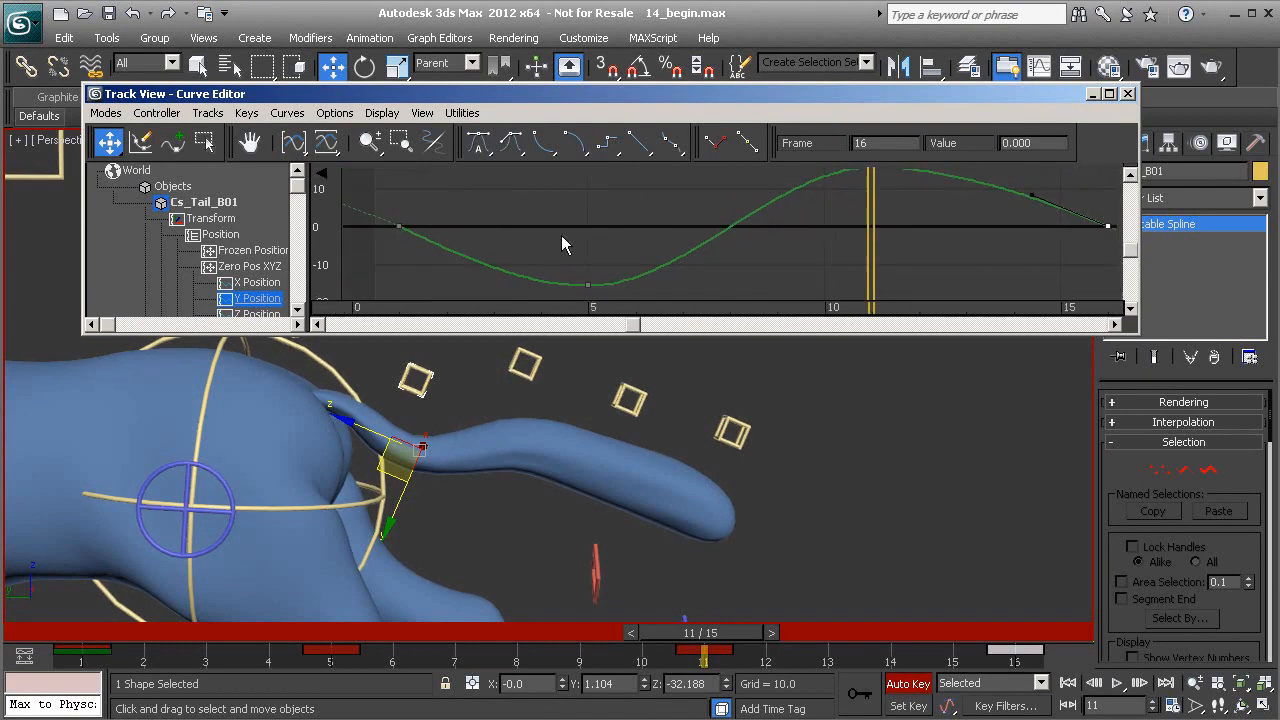
pyautogui.scroll(-3, 530, 215)
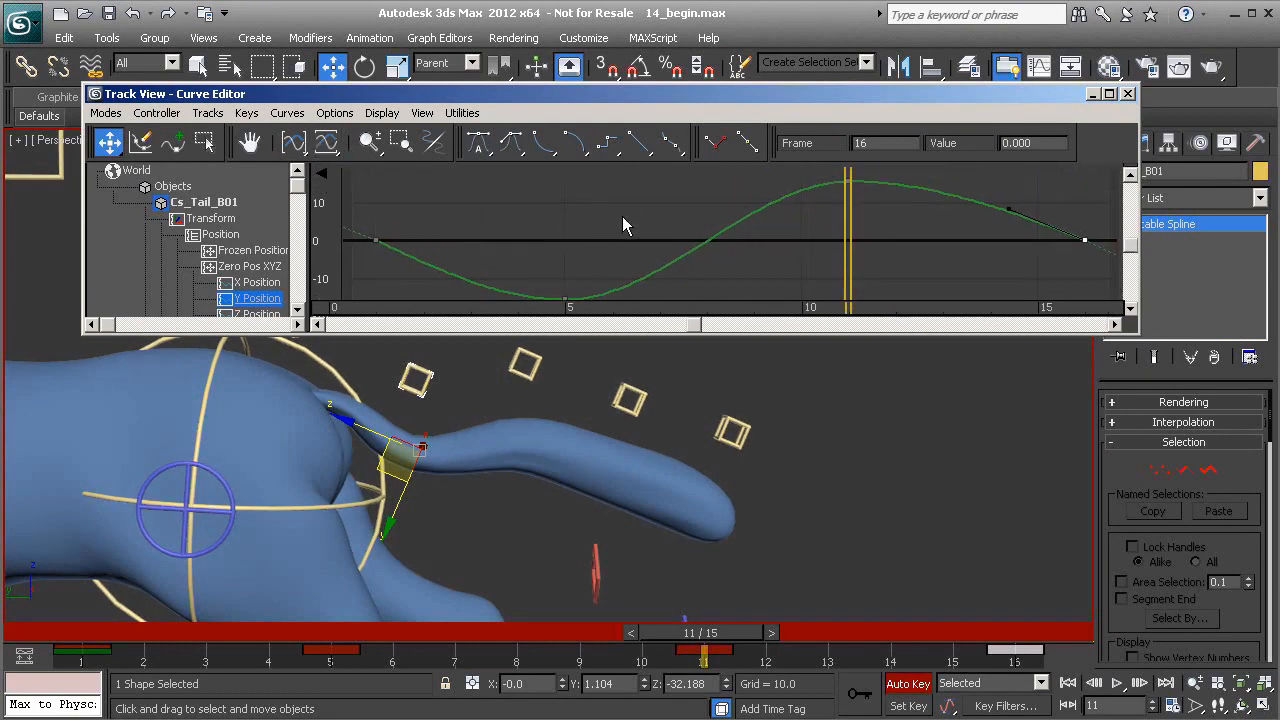
# Lower the first and last keys of Cs_Tail_B01's Z Position curve to about -2.0 and slope their tangents along the curve.
pyautogui.click(255, 313)
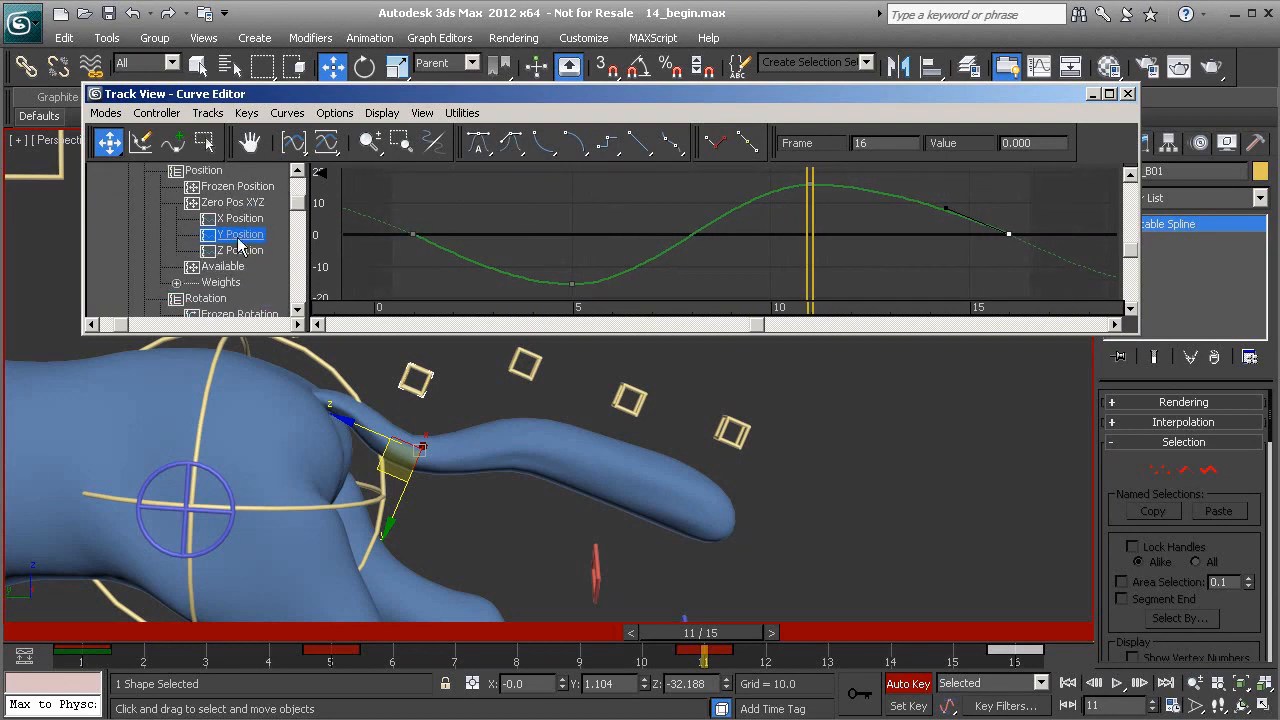
pyautogui.click(413, 209)
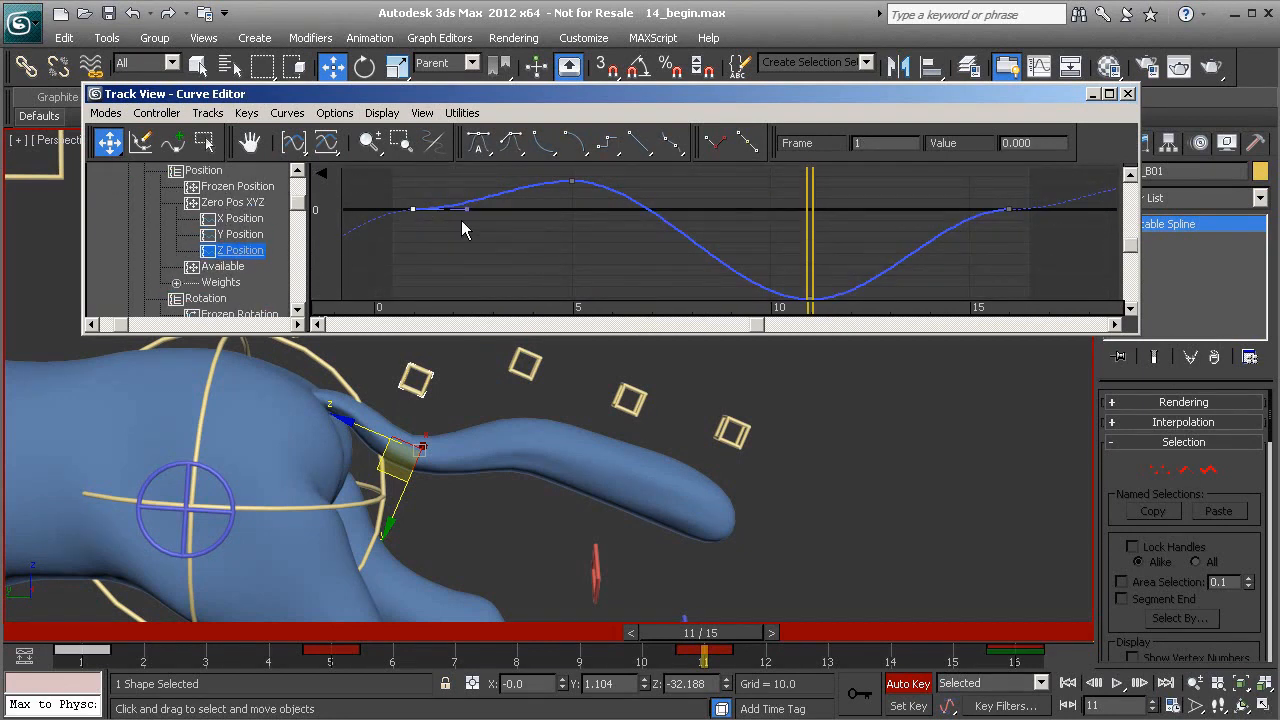
pyautogui.keyDown('ctrl'); pyautogui.click(1008, 209); pyautogui.keyUp('ctrl')
pyautogui.moveTo(1008, 209); pyautogui.dragTo(1009, 231)
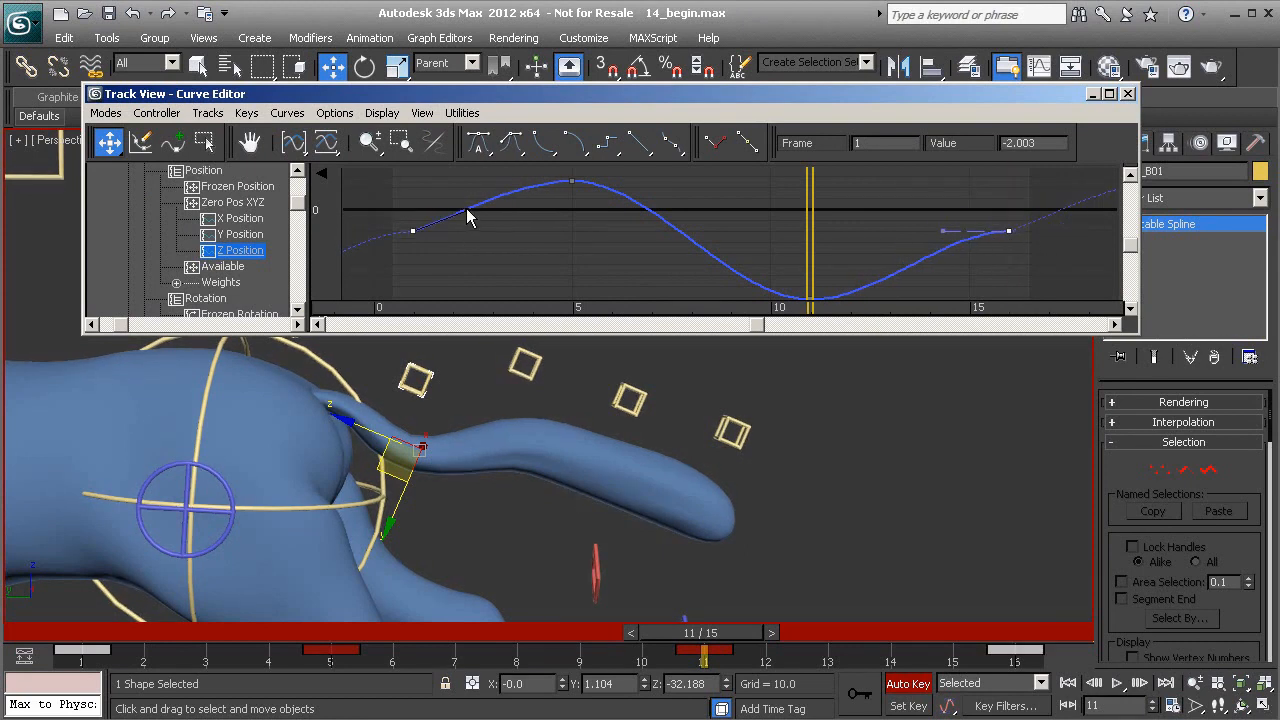
pyautogui.moveTo(944, 231); pyautogui.dragTo(956, 252)
# Key the third tail control, Cs_Tail_C01, raised at frame 7 so the tail arches upward there.
pyautogui.moveTo(718, 643); pyautogui.dragTo(765, 652)
pyautogui.press('w')
pyautogui.click(519, 390)
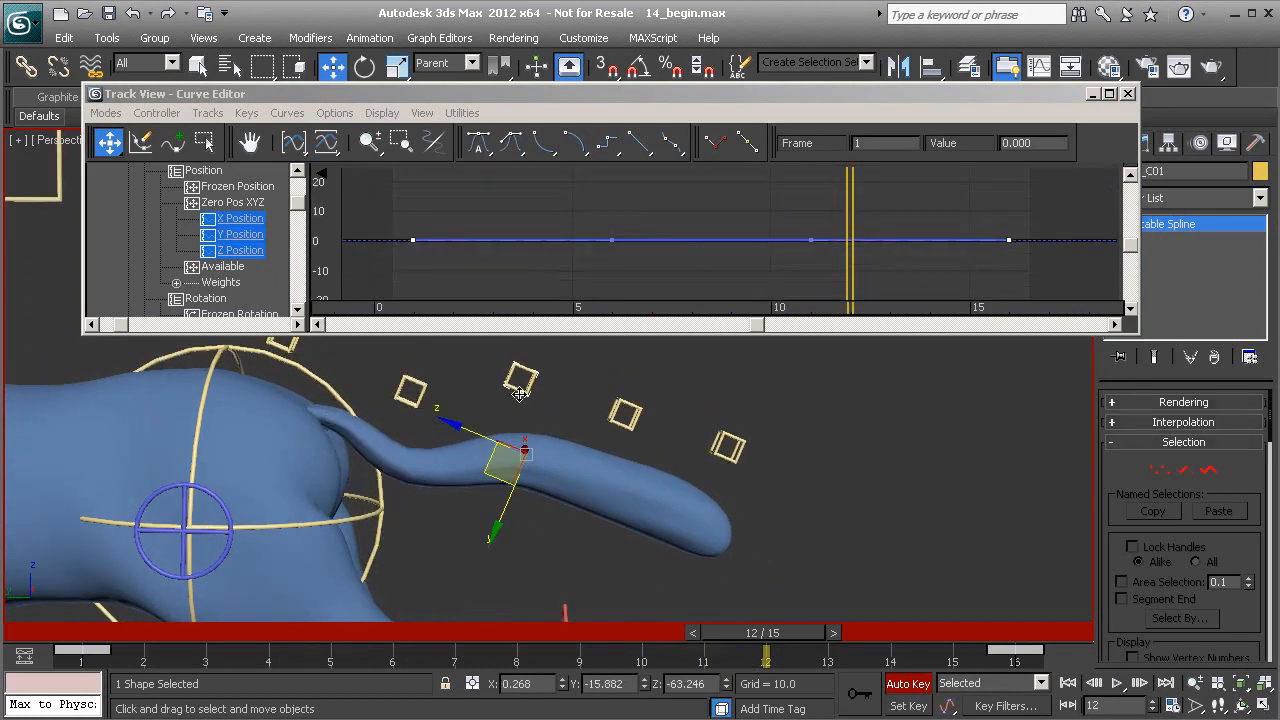
pyautogui.moveTo(495, 631); pyautogui.dragTo(470, 623)
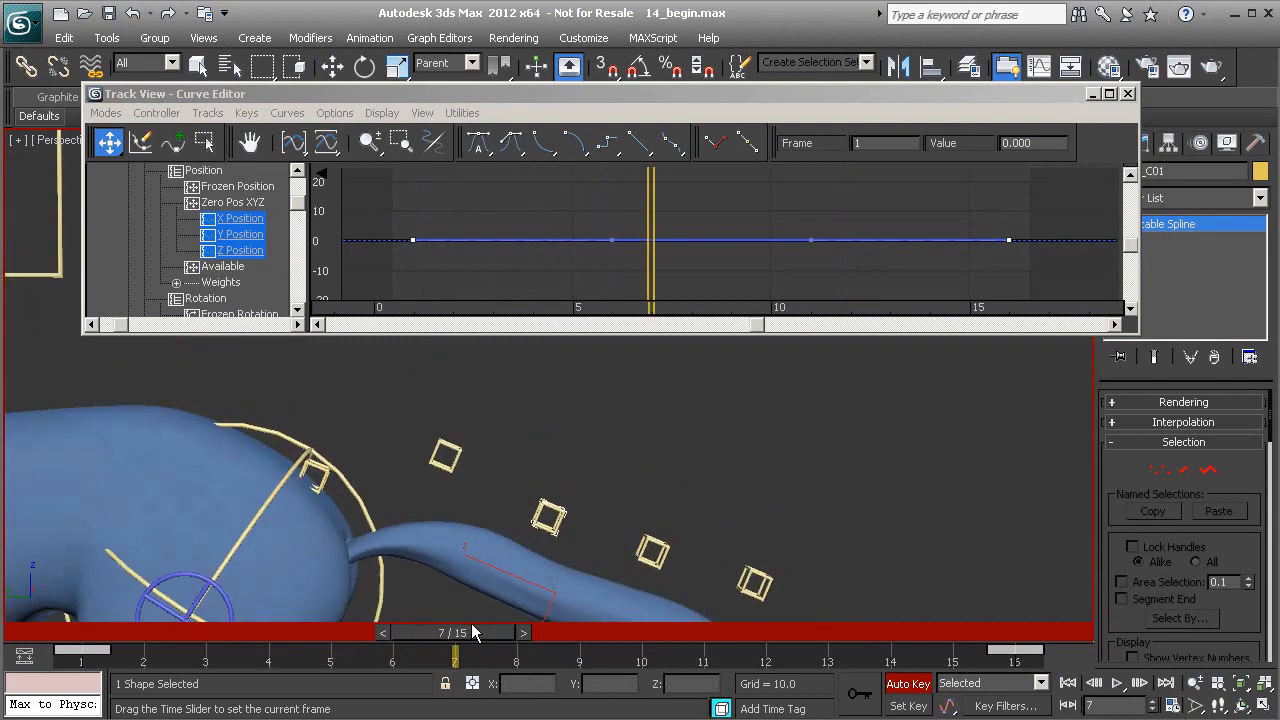
pyautogui.moveTo(543, 480); pyautogui.dragTo(509, 407, button='middle')
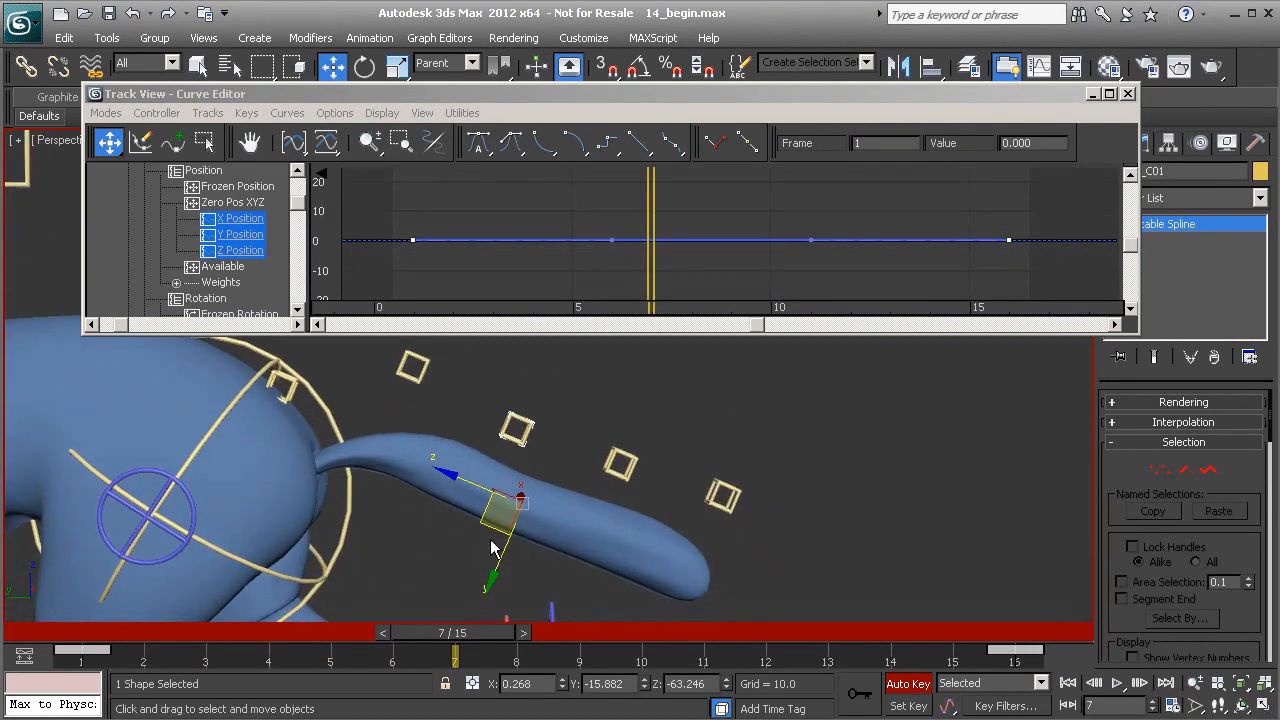
pyautogui.moveTo(477, 523); pyautogui.dragTo(506, 480)
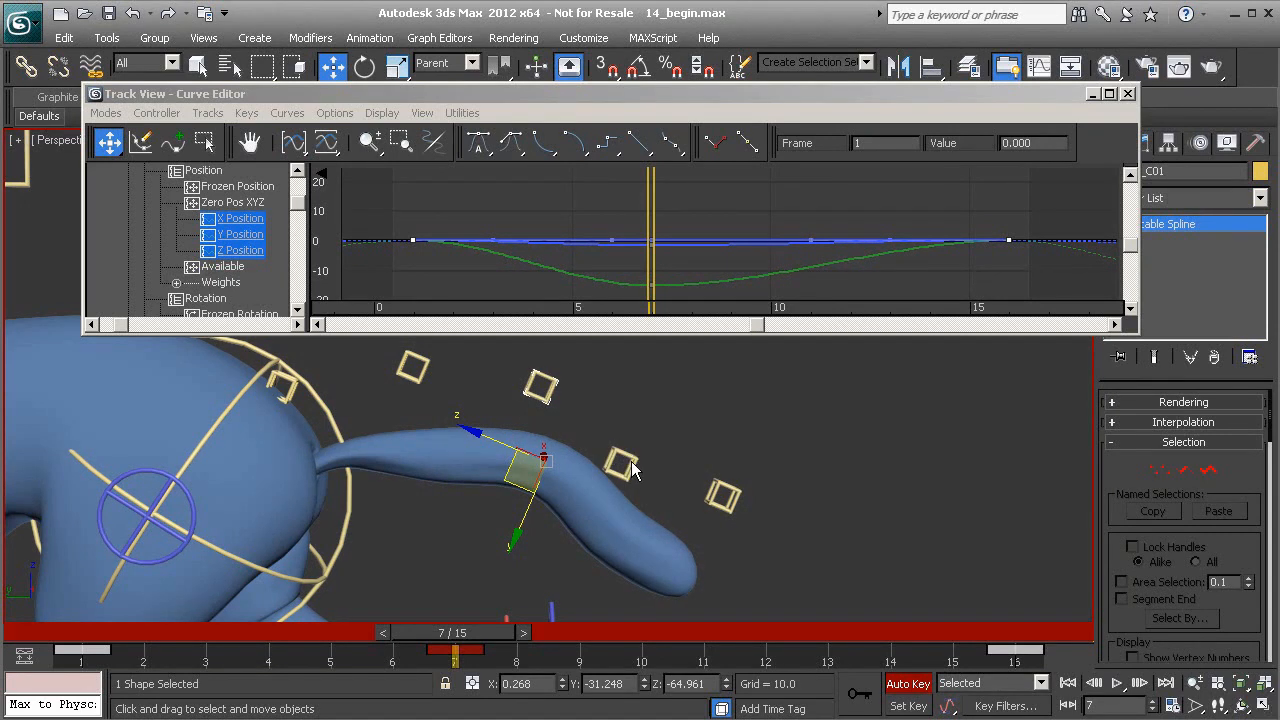
pyautogui.moveTo(497, 632)
pyautogui.mouseDown()
pyautogui.moveTo(93, 615)
pyautogui.moveTo(409, 597)
pyautogui.moveTo(497, 612)
pyautogui.mouseUp()
pyautogui.press('w')
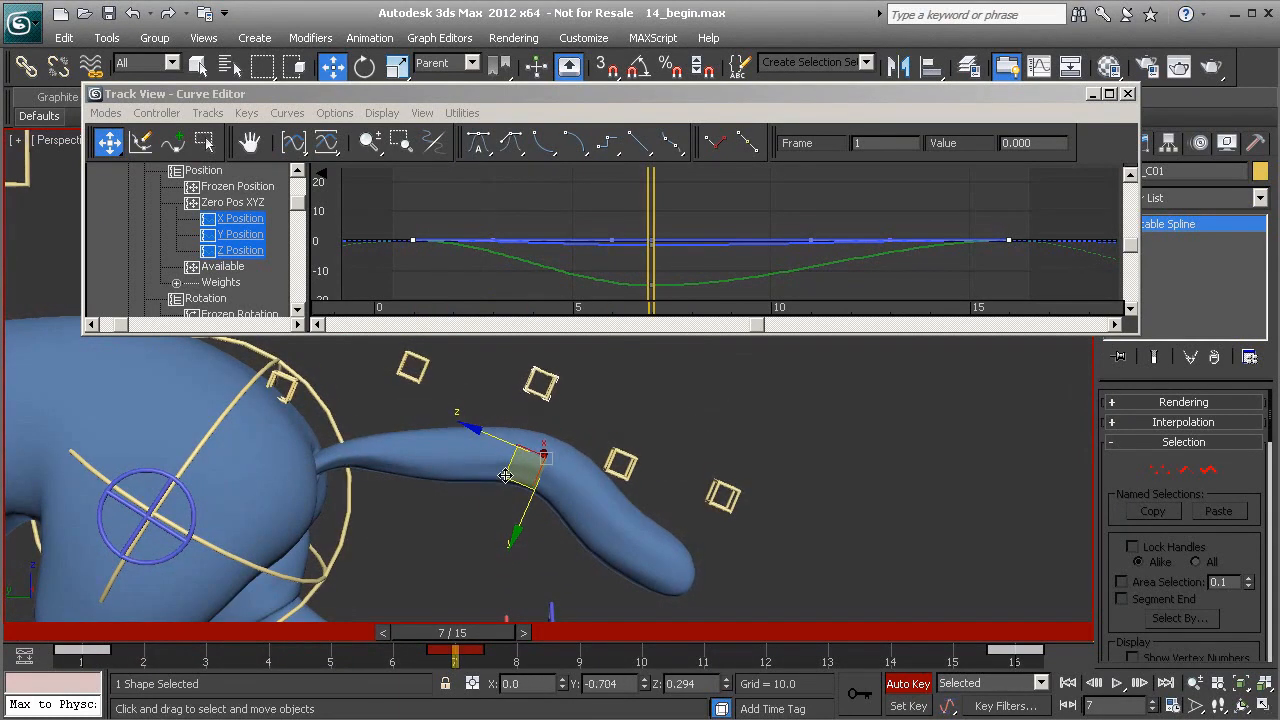
# Key Cs_Tail_C01 lowered at frame 13 so the middle of the tail dips.
pyautogui.moveTo(455, 632)
pyautogui.mouseDown()
pyautogui.moveTo(120, 607)
pyautogui.moveTo(774, 604)
pyautogui.moveTo(560, 600)
pyautogui.moveTo(839, 588)
pyautogui.mouseUp()
pyautogui.press('w')
pyautogui.keyDown('alt'); pyautogui.moveTo(498, 461); pyautogui.dragTo(529, 520, button='middle'); pyautogui.keyUp('alt')
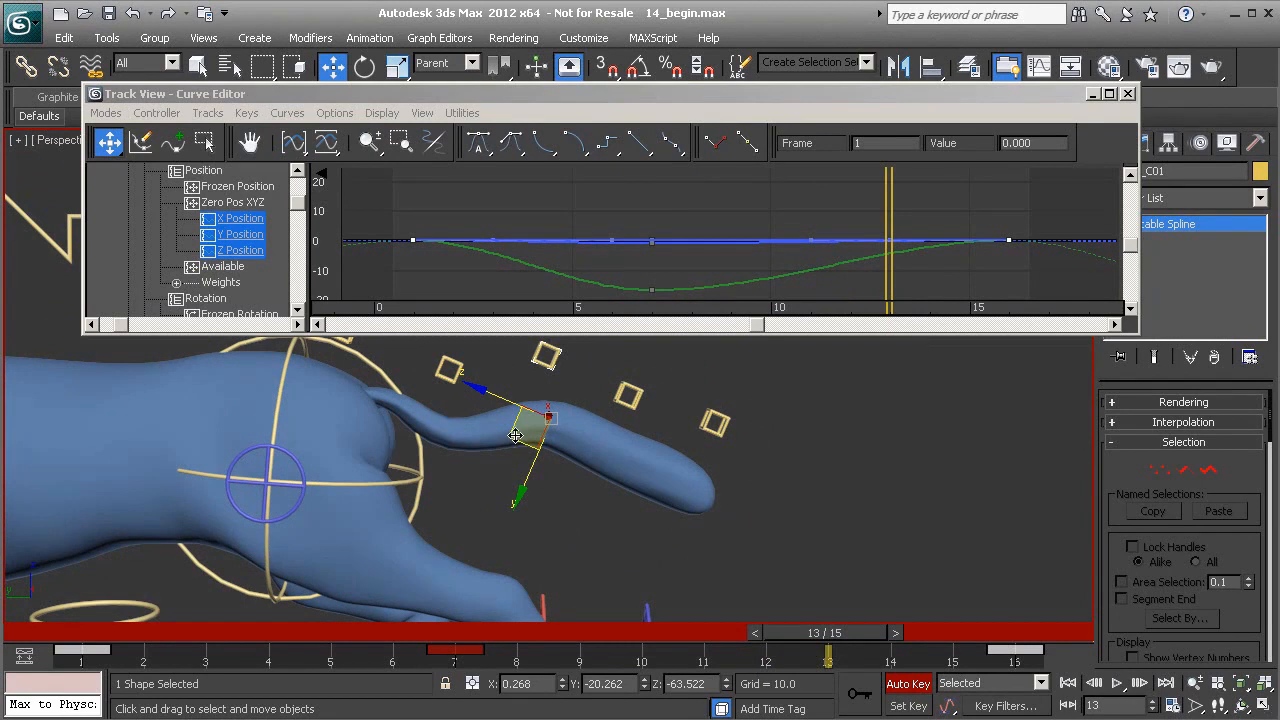
pyautogui.moveTo(509, 438); pyautogui.dragTo(492, 503)
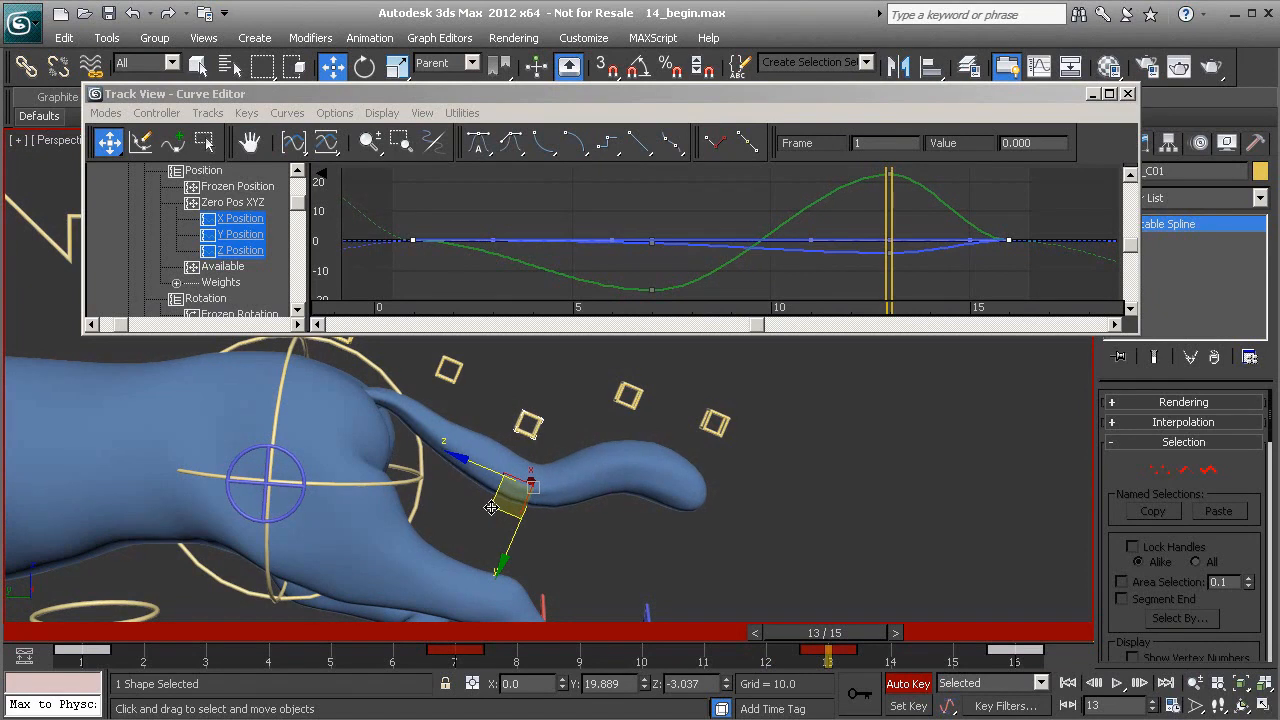
# Raise the frame 1 and frame 16 keys of Cs_Tail_C01's Y Position curve together to about 11.2.
pyautogui.moveTo(858, 633); pyautogui.dragTo(999, 596)
pyautogui.click(240, 235)
pyautogui.moveTo(493, 249); pyautogui.dragTo(495, 291)
pyautogui.moveTo(896, 233); pyautogui.dragTo(1015, 219)
pyautogui.keyDown('ctrl'); pyautogui.keyDown('alt'); pyautogui.moveTo(747, 215); pyautogui.dragTo(736, 292, button='middle'); pyautogui.keyUp('alt'); pyautogui.keyUp('ctrl')
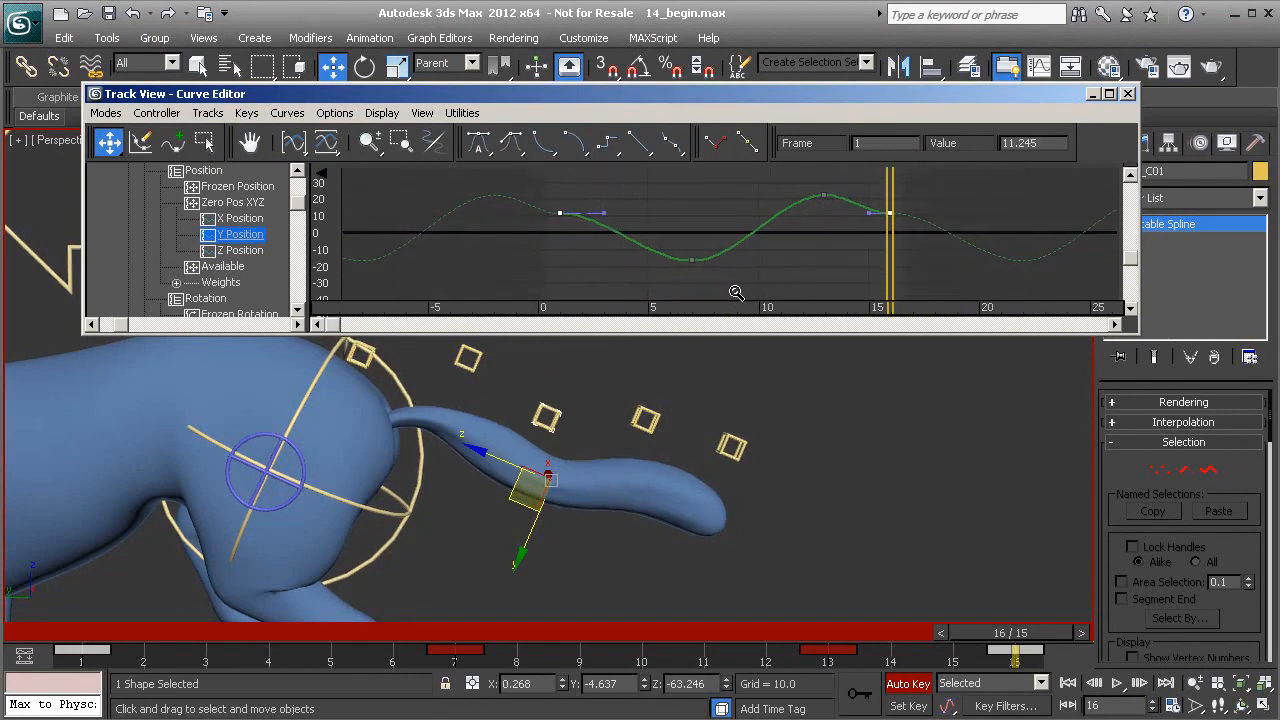
# Slope the tangents of Cs_Tail_C01's first and last Y Position keys downward so the curve loops smoothly.
pyautogui.click(294, 143)
pyautogui.click(326, 143)
pyautogui.keyDown('ctrl'); pyautogui.keyDown('alt'); pyautogui.moveTo(697, 228); pyautogui.dragTo(648, 268, button='middle'); pyautogui.keyUp('alt'); pyautogui.keyUp('ctrl')
pyautogui.moveTo(889, 237); pyautogui.dragTo(890, 223)
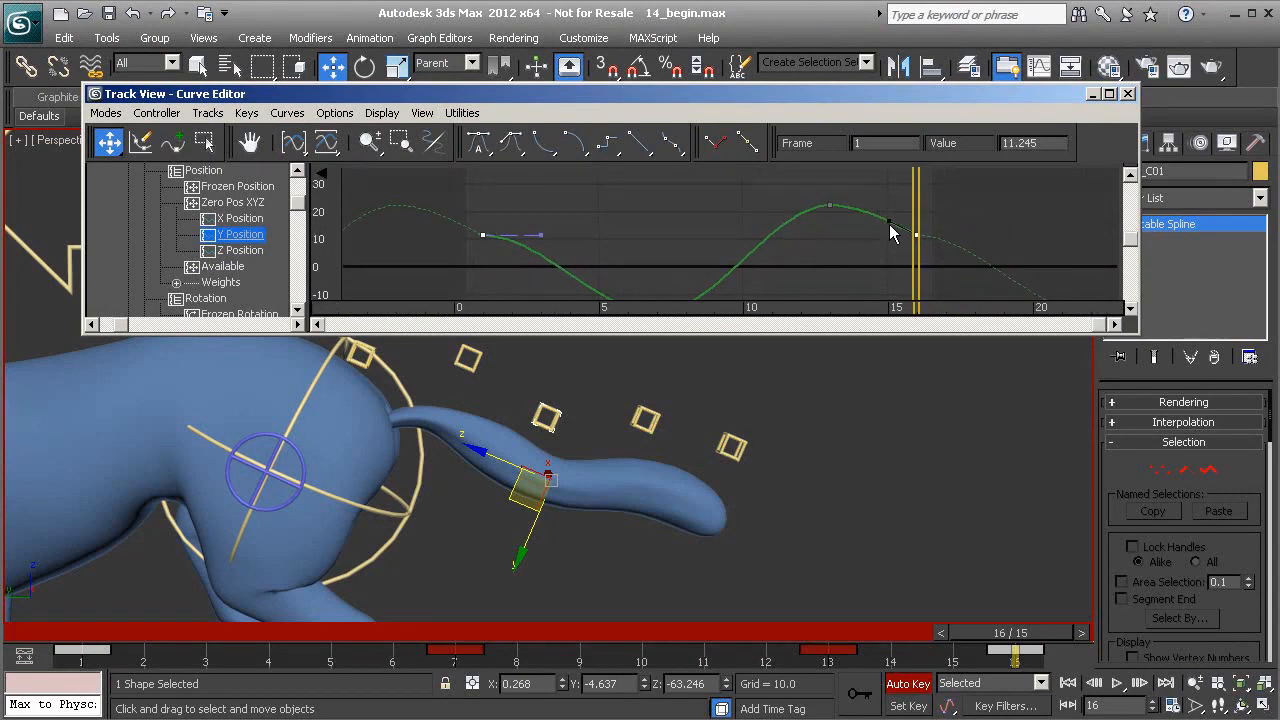
pyautogui.moveTo(542, 235); pyautogui.dragTo(530, 261)
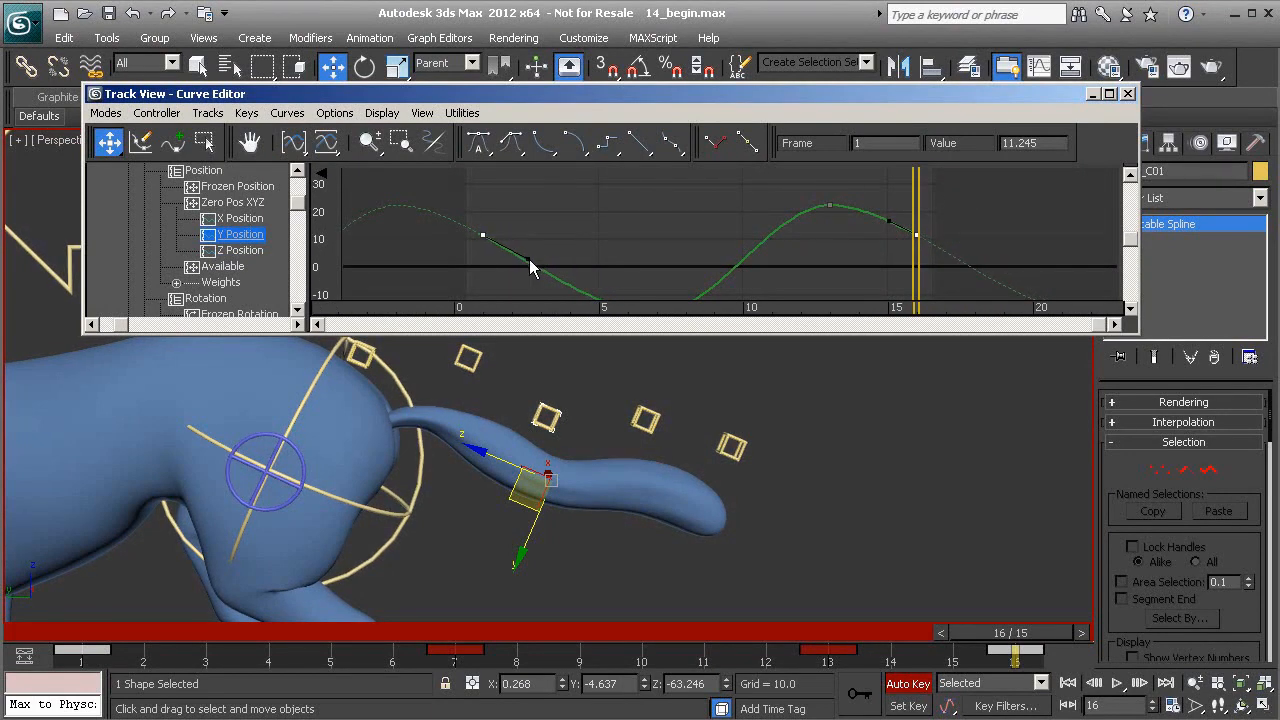
# Lower the first and last keys of Cs_Tail_C01's Z Position curve to about -3.2 and slope their tangents for a smooth loop.
pyautogui.click(241, 252)
pyautogui.moveTo(624, 240); pyautogui.dragTo(612, 258, button='middle')
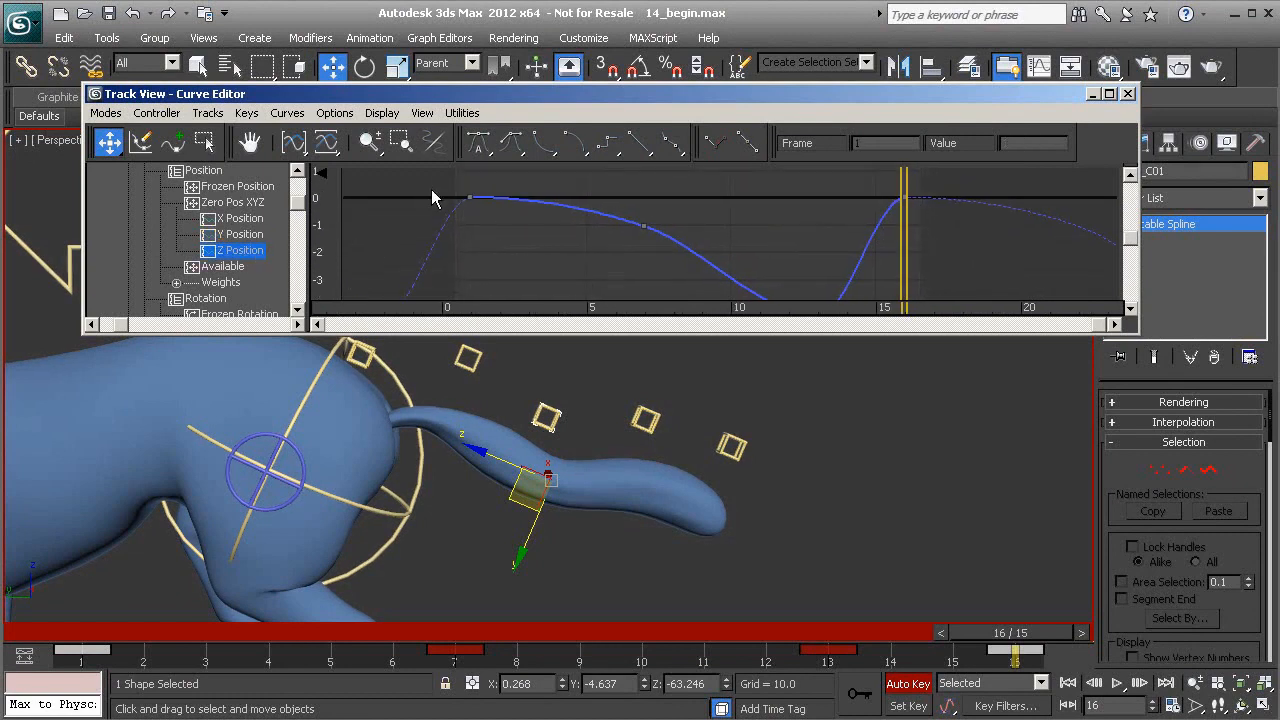
pyautogui.moveTo(437, 192); pyautogui.dragTo(632, 250)
pyautogui.moveTo(891, 198); pyautogui.dragTo(966, 240)
pyautogui.moveTo(906, 201); pyautogui.dragTo(900, 286)
pyautogui.moveTo(903, 286); pyautogui.dragTo(884, 213, button='middle')
pyautogui.moveTo(888, 233); pyautogui.dragTo(888, 235)
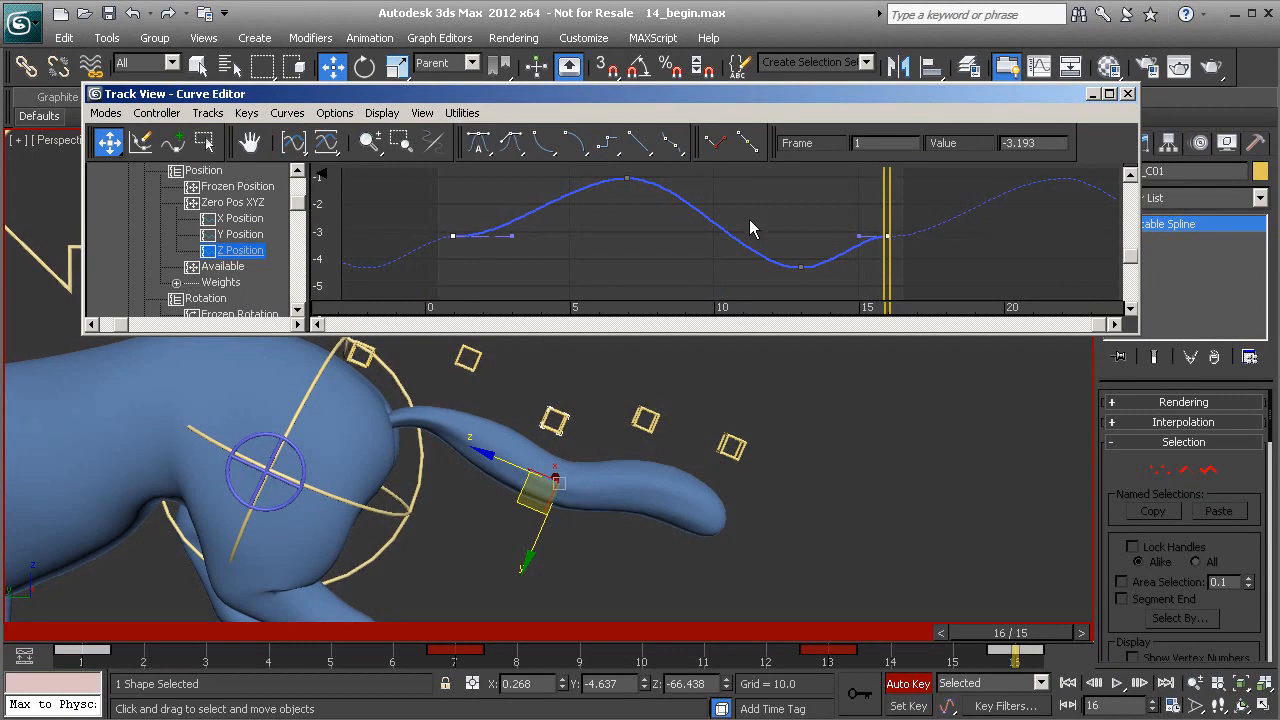
pyautogui.moveTo(512, 237); pyautogui.dragTo(508, 212)
pyautogui.moveTo(862, 246); pyautogui.dragTo(864, 253)
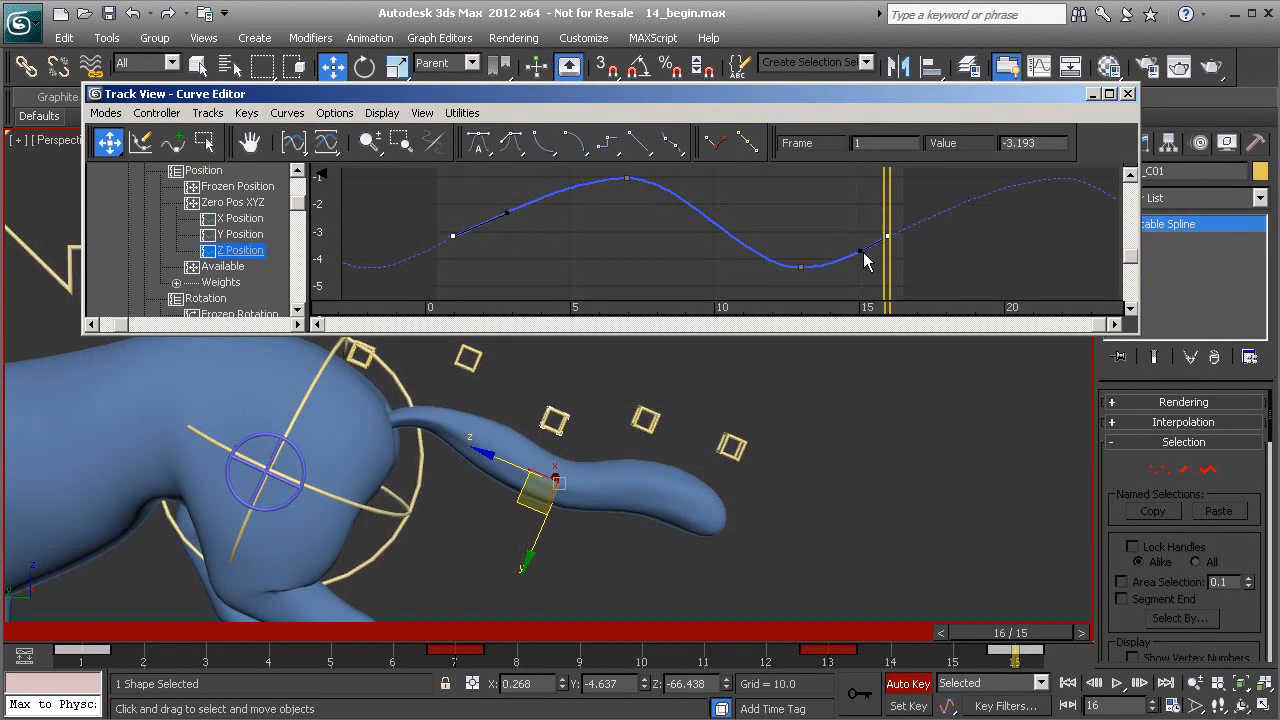
# Examine the tail's shape at frames 13 and 16, checking the Cs_Tail_D01 and Cs_Tail_E01 controls near the tip.
pyautogui.moveTo(1002, 633)
pyautogui.mouseDown()
pyautogui.moveTo(101, 620)
pyautogui.moveTo(846, 632)
pyautogui.mouseUp()
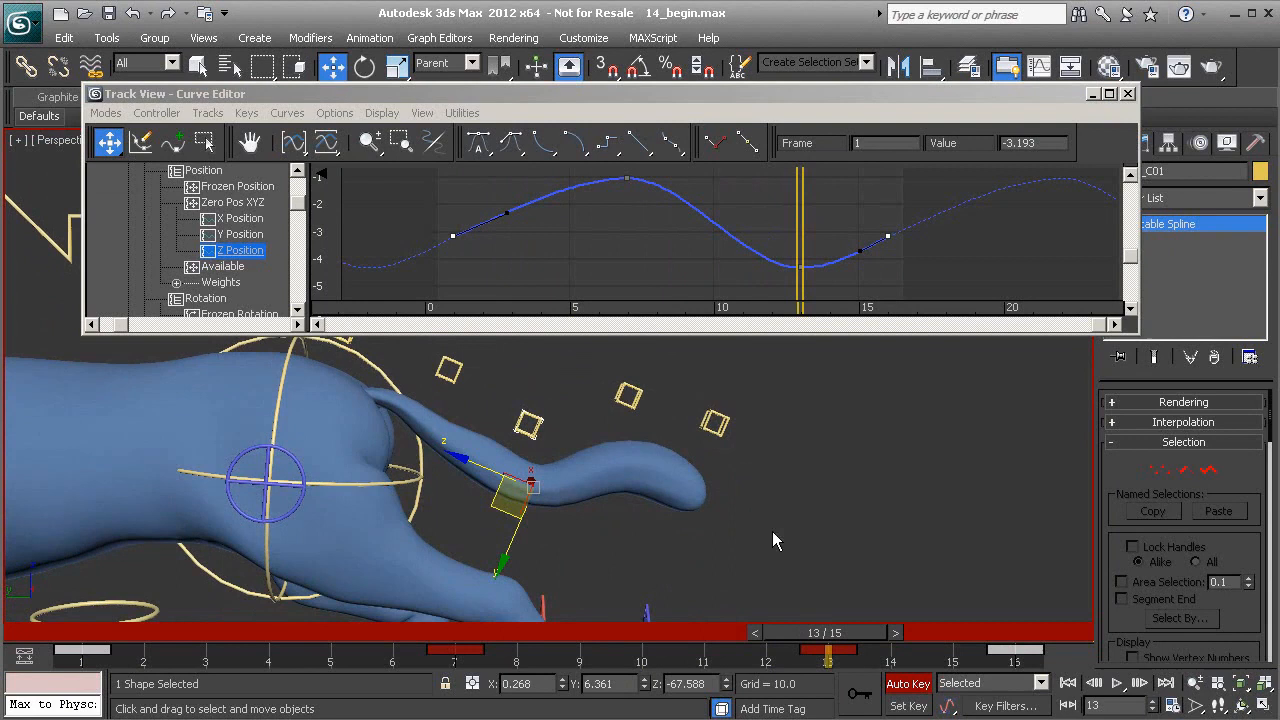
pyautogui.click(629, 398)
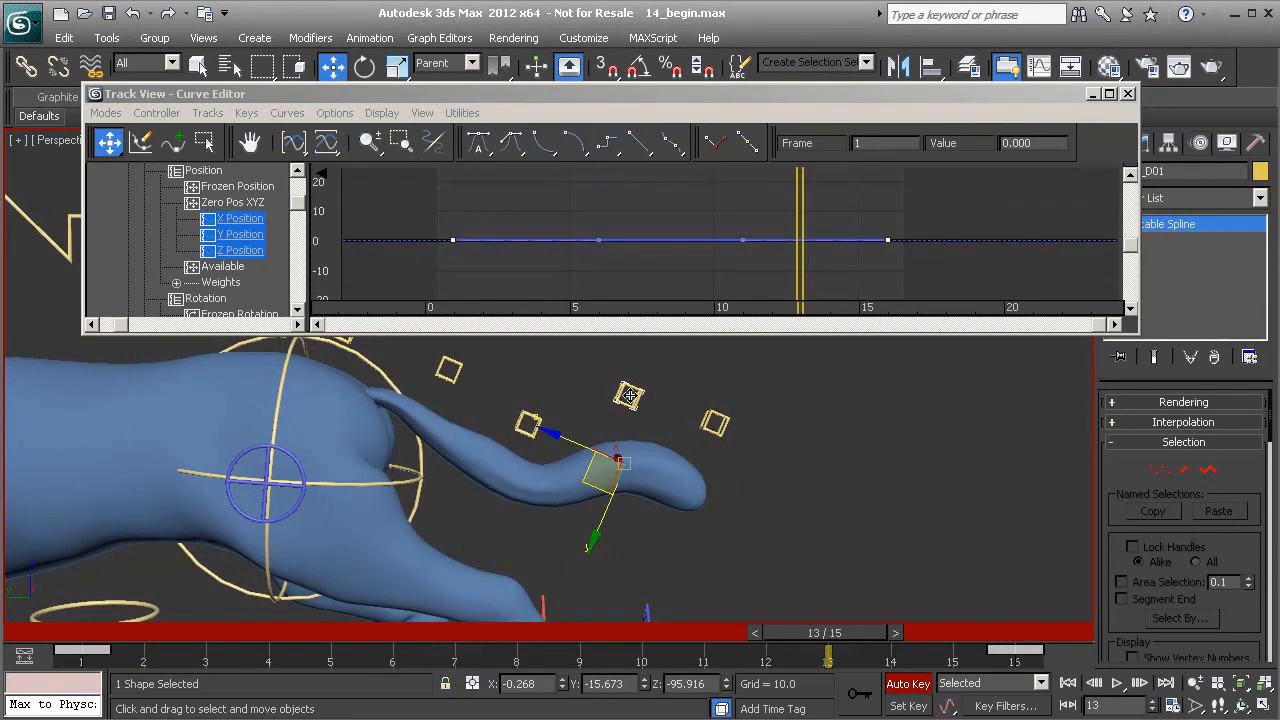
pyautogui.moveTo(919, 88); pyautogui.dragTo(857, 92)
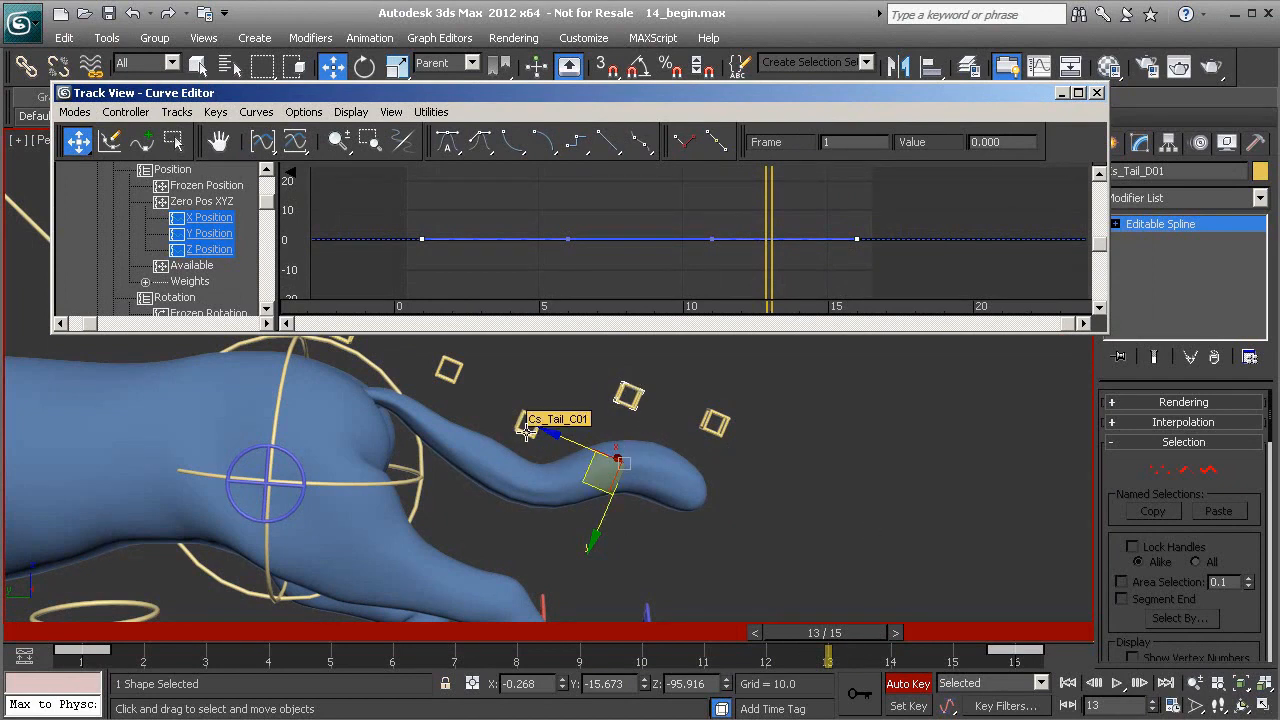
pyautogui.click(710, 428)
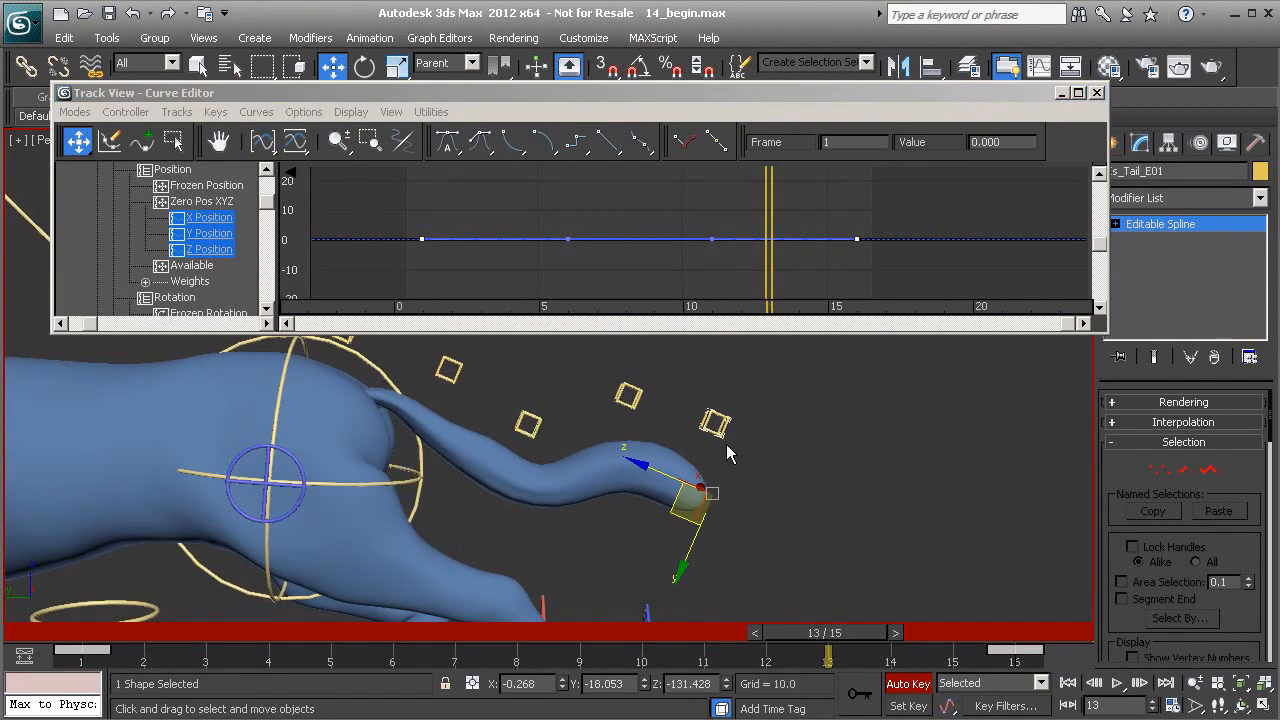
pyautogui.moveTo(710, 428); pyautogui.dragTo(676, 430)
pyautogui.rightClick(676, 430)
pyautogui.click(578, 476)
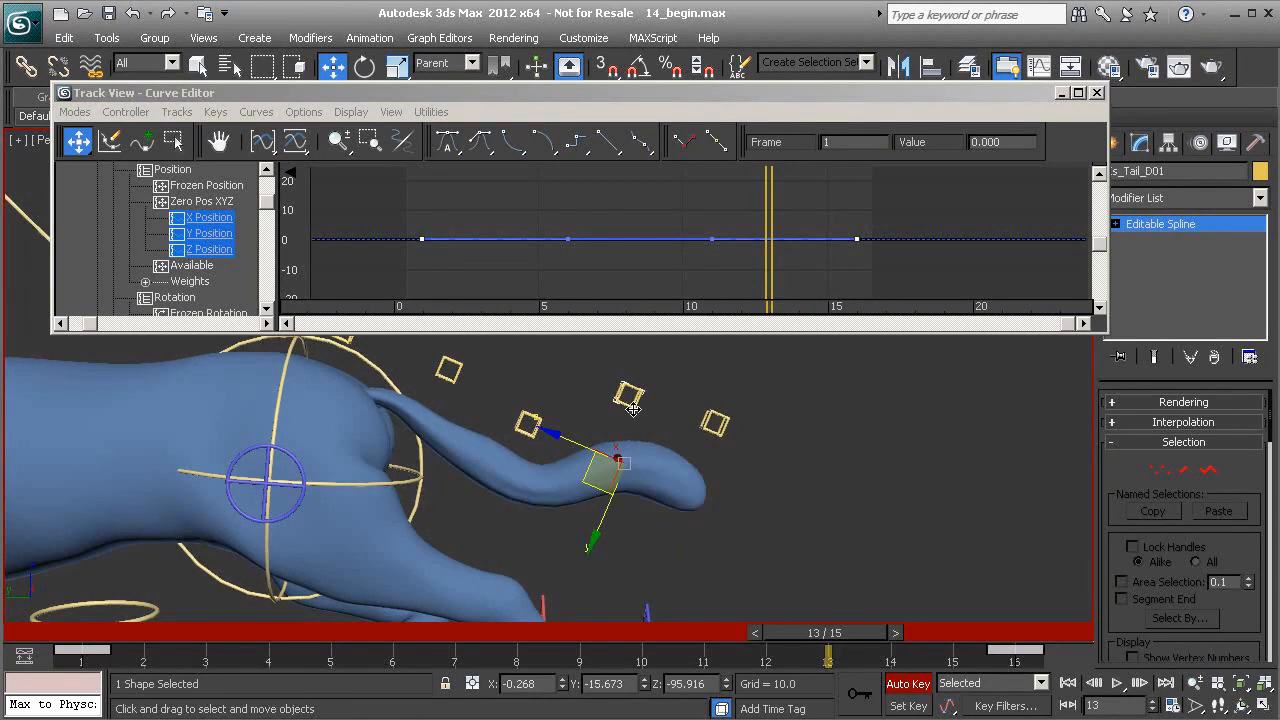
pyautogui.moveTo(836, 632)
pyautogui.mouseDown()
pyautogui.moveTo(346, 604)
pyautogui.moveTo(932, 608)
pyautogui.moveTo(1010, 626)
pyautogui.mouseUp()
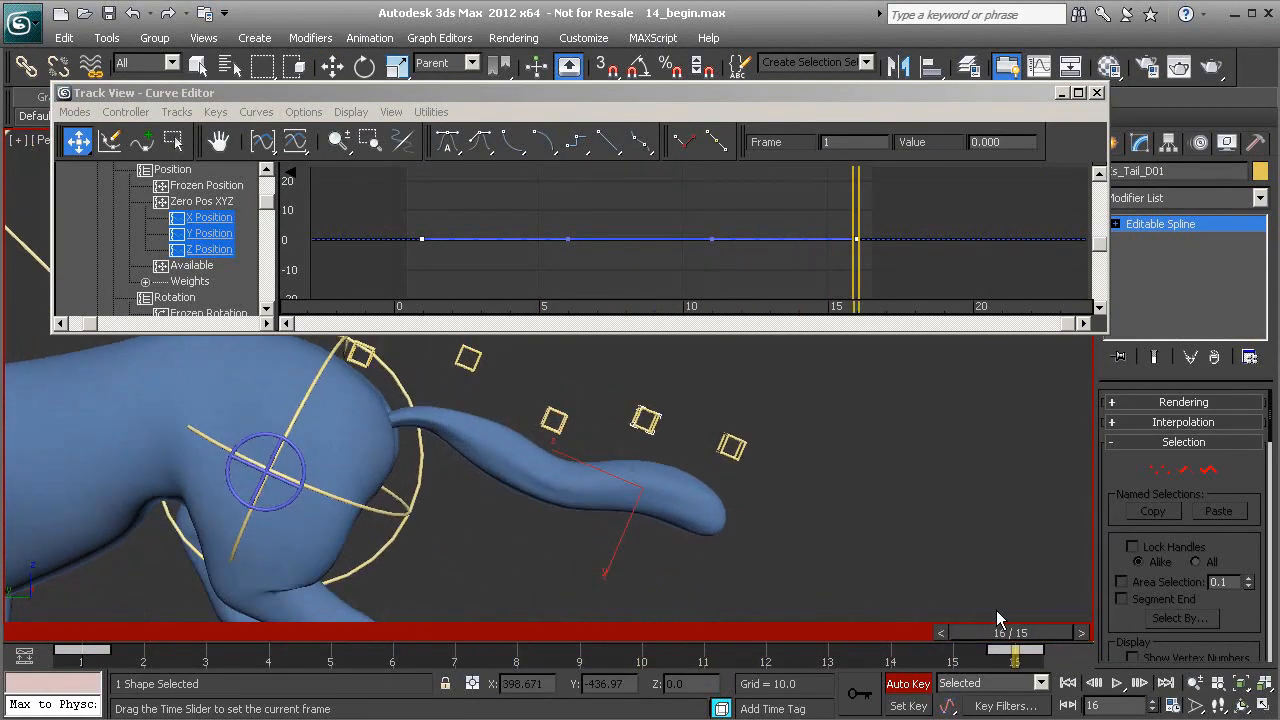
# Key the tail tip control Cs_Tail_E01 raised at frame 1 so the end of the tail curls upward.
pyautogui.click(720, 455)
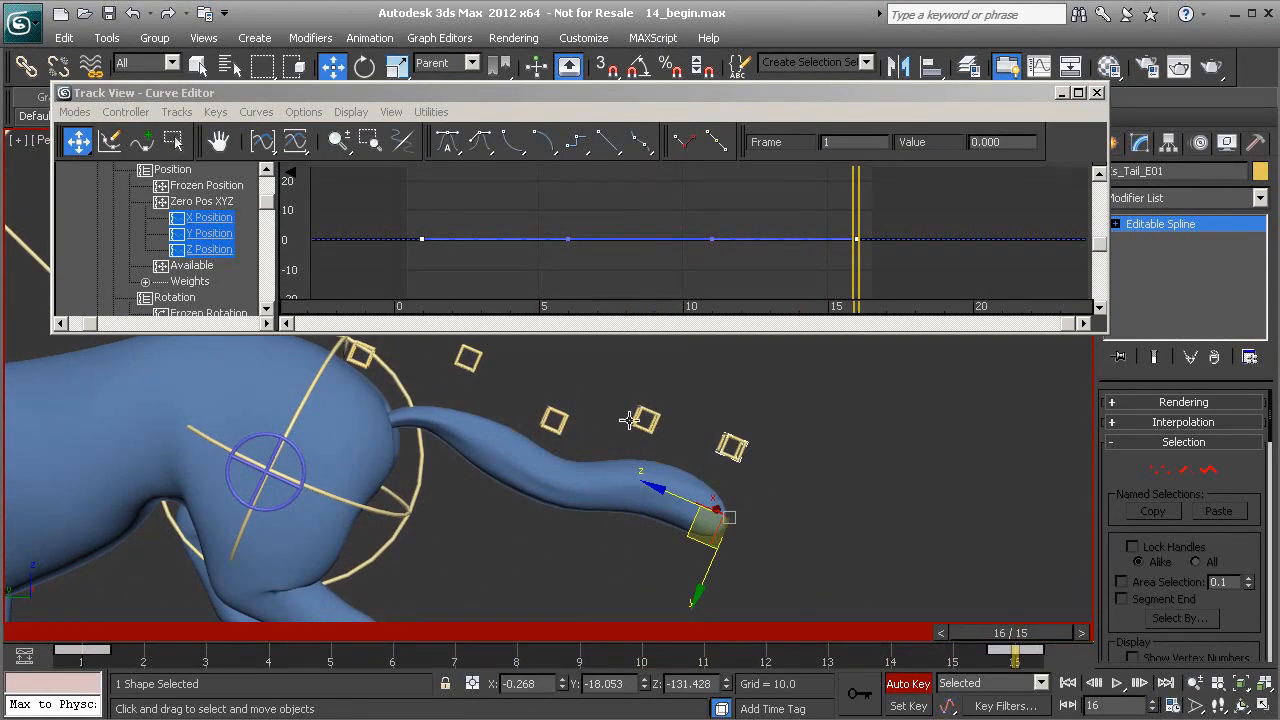
pyautogui.moveTo(1043, 638)
pyautogui.mouseDown()
pyautogui.moveTo(200, 612)
pyautogui.moveTo(215, 608)
pyautogui.moveTo(590, 628)
pyautogui.moveTo(104, 645)
pyautogui.mouseUp()
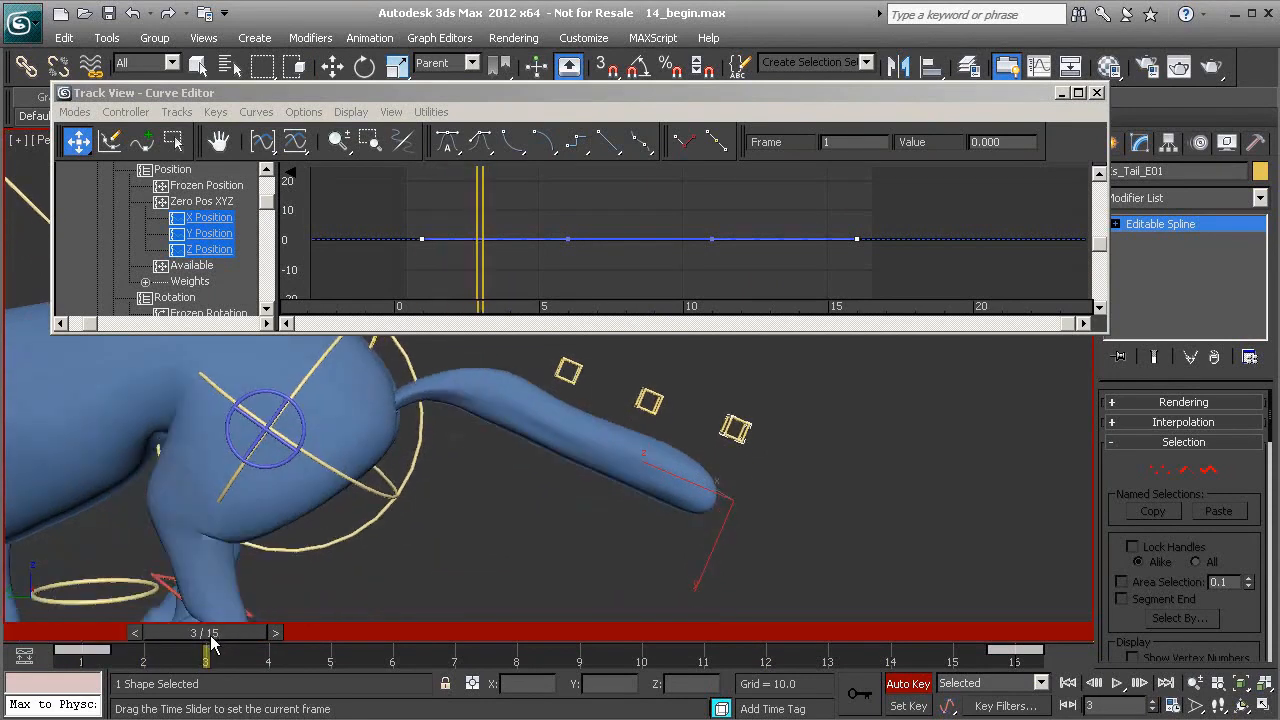
pyautogui.press('w')
pyautogui.moveTo(684, 536); pyautogui.dragTo(692, 448)
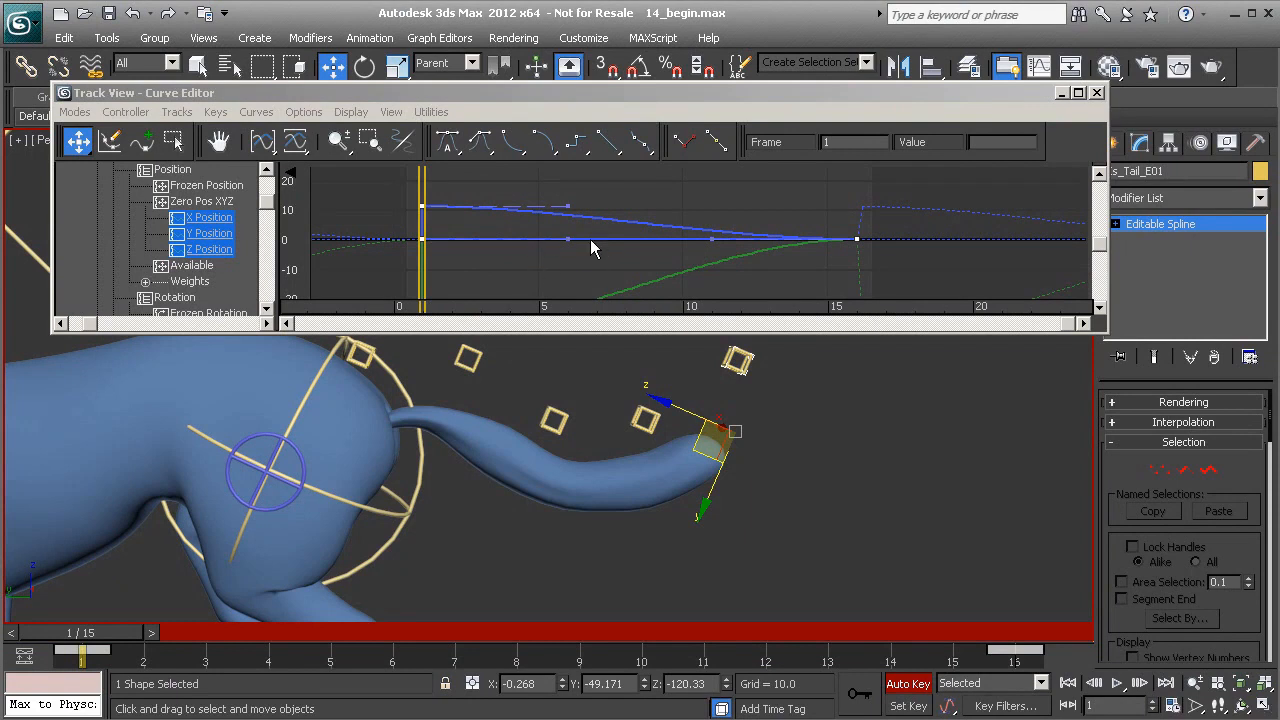
# Copy Cs_Tail_E01's raised key from frame 1 to frame 16.
pyautogui.moveTo(569, 262); pyautogui.dragTo(581, 230, button='middle')
pyautogui.click(533, 259)
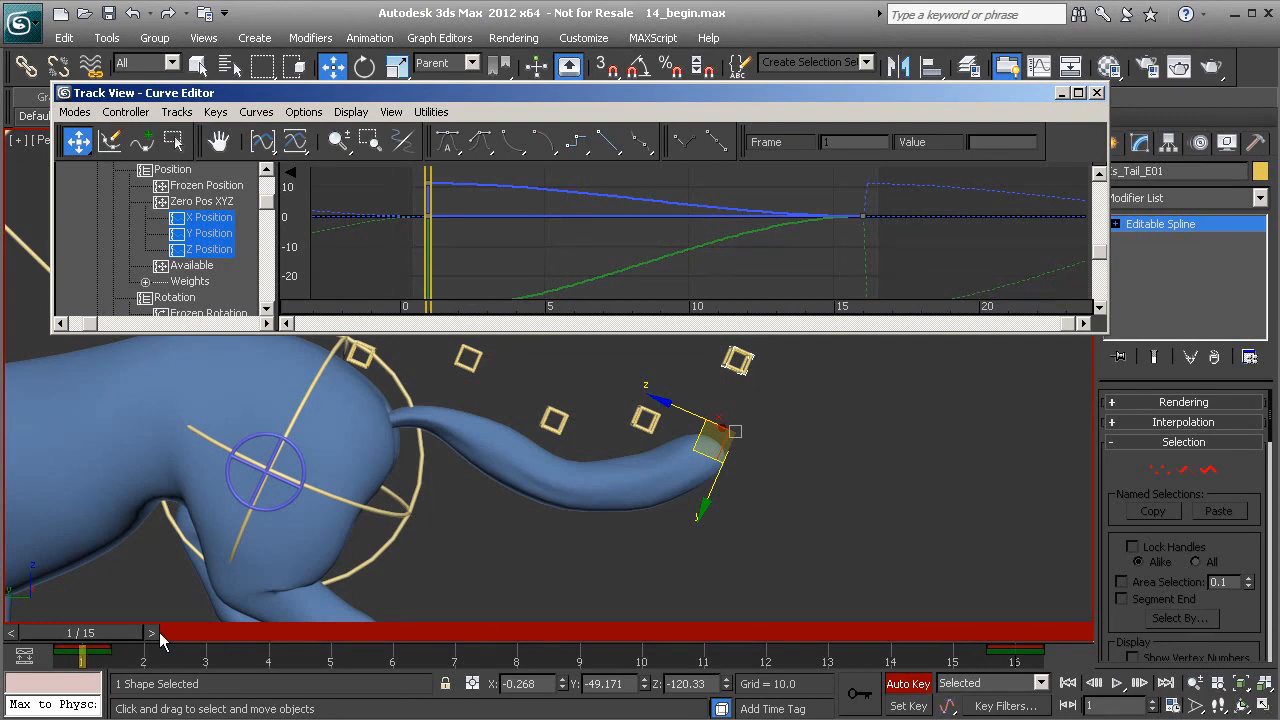
pyautogui.click(84, 650)
pyautogui.keyDown('shift'); pyautogui.moveTo(82, 650); pyautogui.dragTo(1040, 682); pyautogui.keyUp('shift')
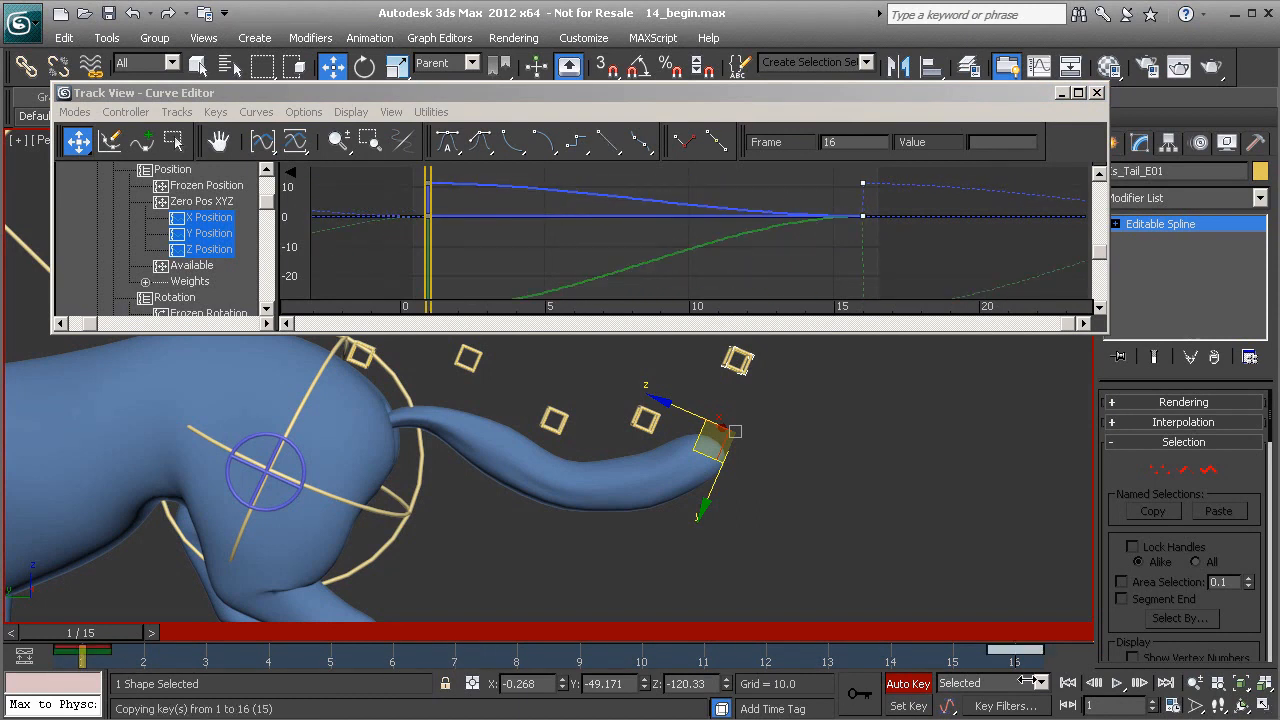
# Key Cs_Tail_E01 lowered at frame 9 so the tail tip hangs downward mid-cycle.
pyautogui.moveTo(110, 633); pyautogui.dragTo(578, 674)
pyautogui.moveTo(688, 468); pyautogui.dragTo(726, 541)
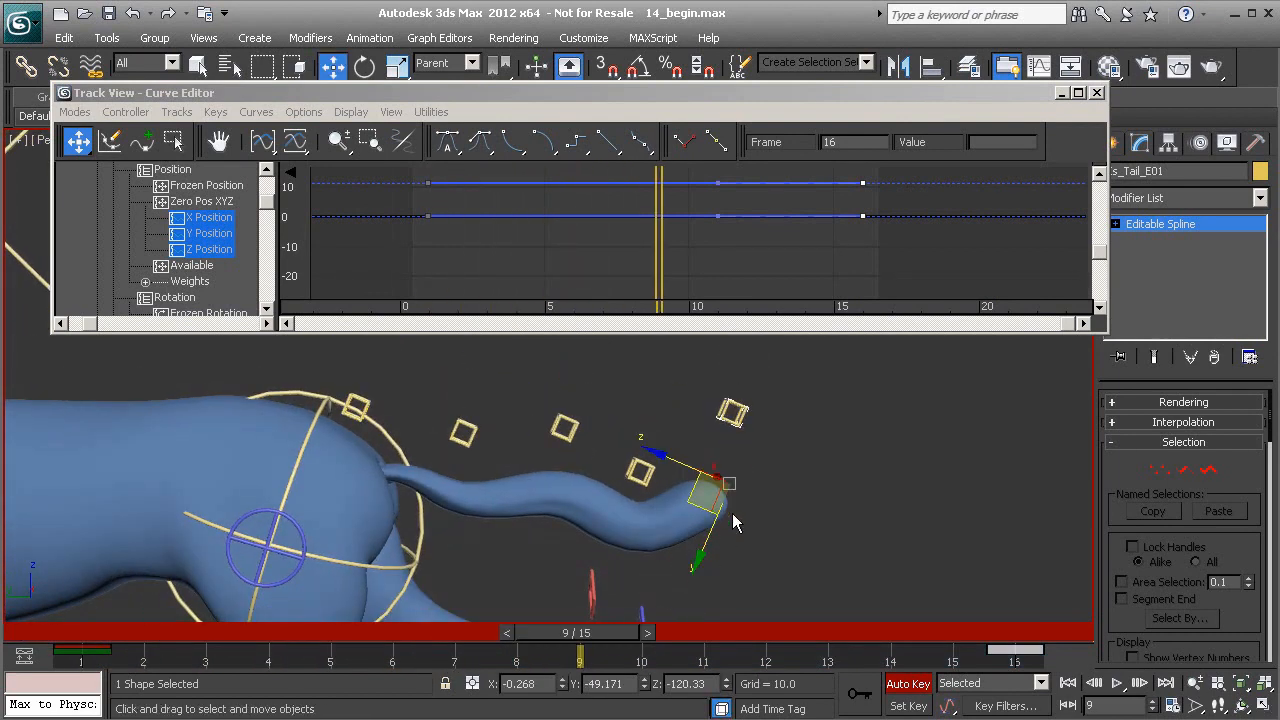
pyautogui.moveTo(726, 541); pyautogui.dragTo(707, 504, button='middle')
pyautogui.moveTo(667, 462); pyautogui.dragTo(648, 580)
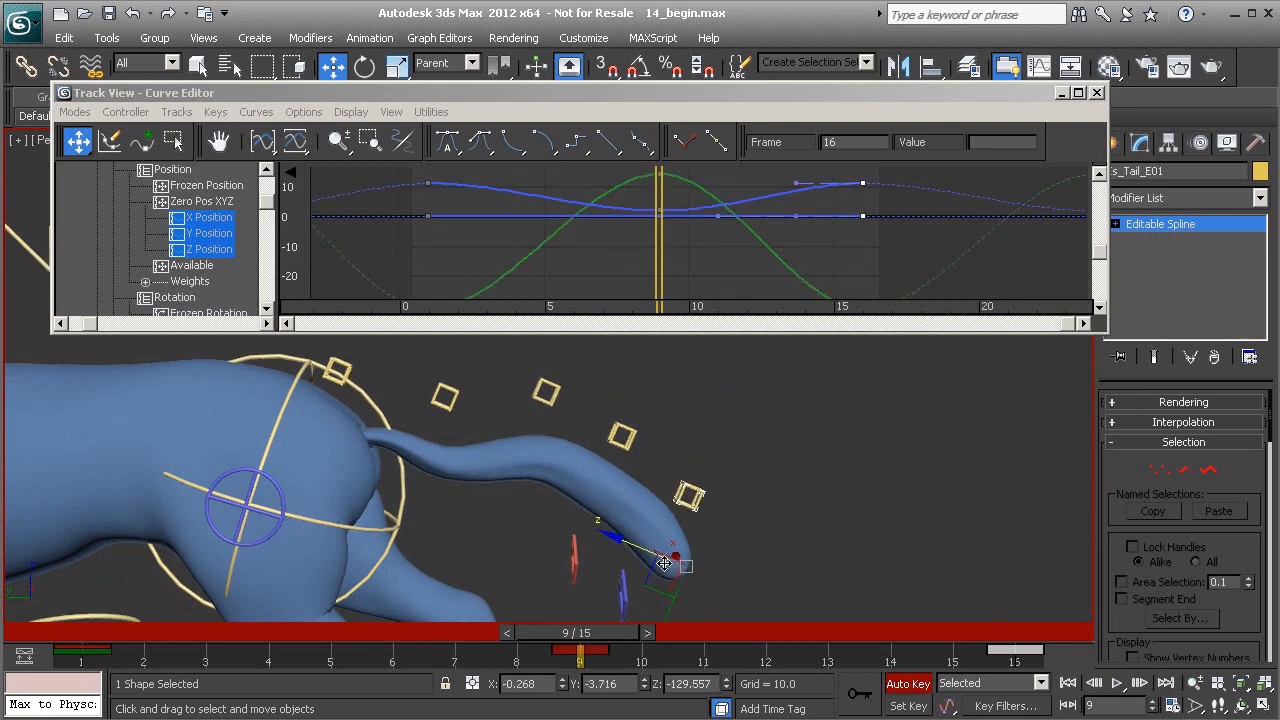
# Minimize the curve editor and examine the raised tail pose at frame 1 in the viewport.
pyautogui.moveTo(620, 633); pyautogui.dragTo(28, 645)
pyautogui.press('w')
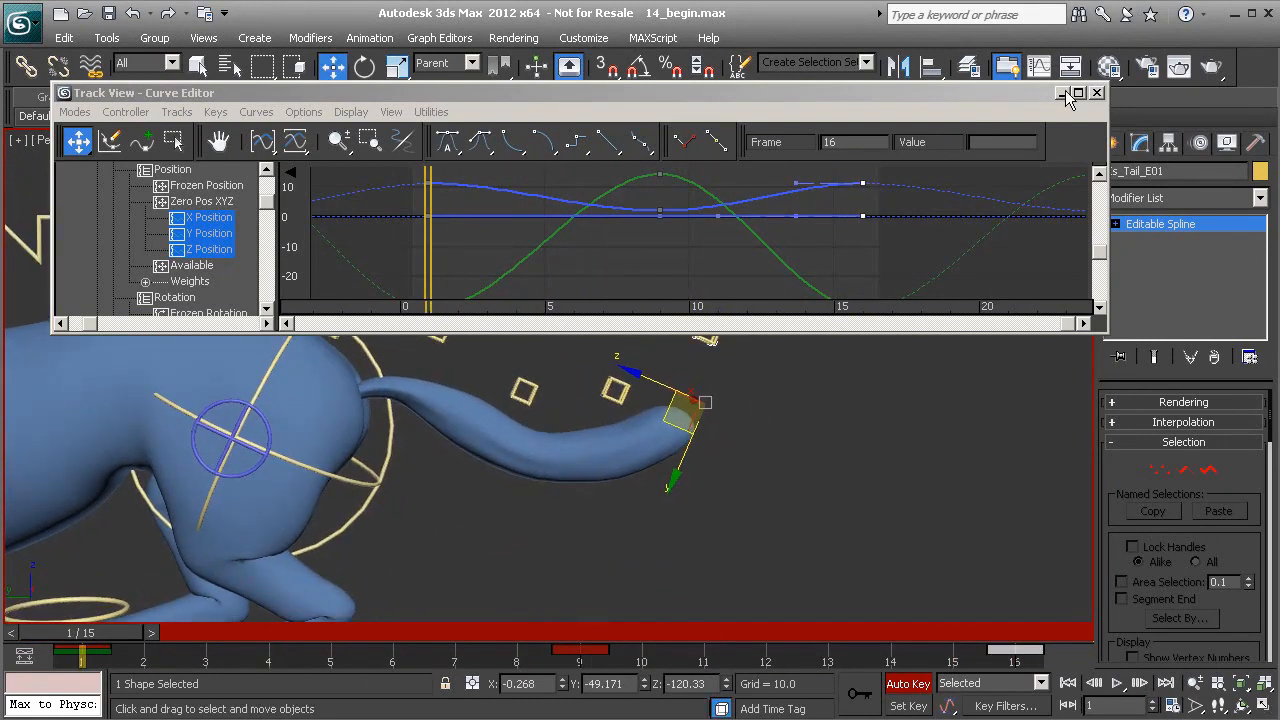
pyautogui.click(1065, 94)
pyautogui.moveTo(705, 438); pyautogui.dragTo(747, 417, button='middle')
pyautogui.scroll(1, 763, 457)
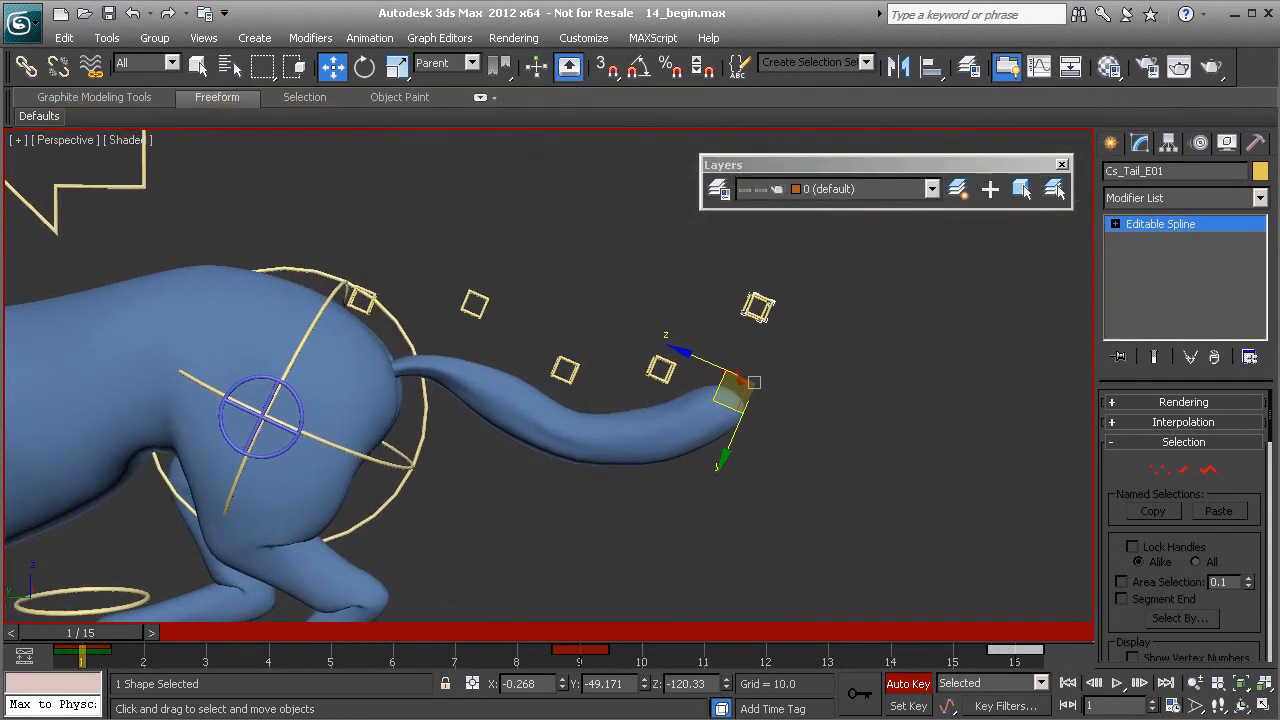
pyautogui.keyDown('ctrl'); pyautogui.keyDown('alt'); pyautogui.moveTo(728, 354); pyautogui.dragTo(727, 345, button='middle'); pyautogui.keyUp('alt'); pyautogui.keyUp('ctrl')
pyautogui.press('pageup')
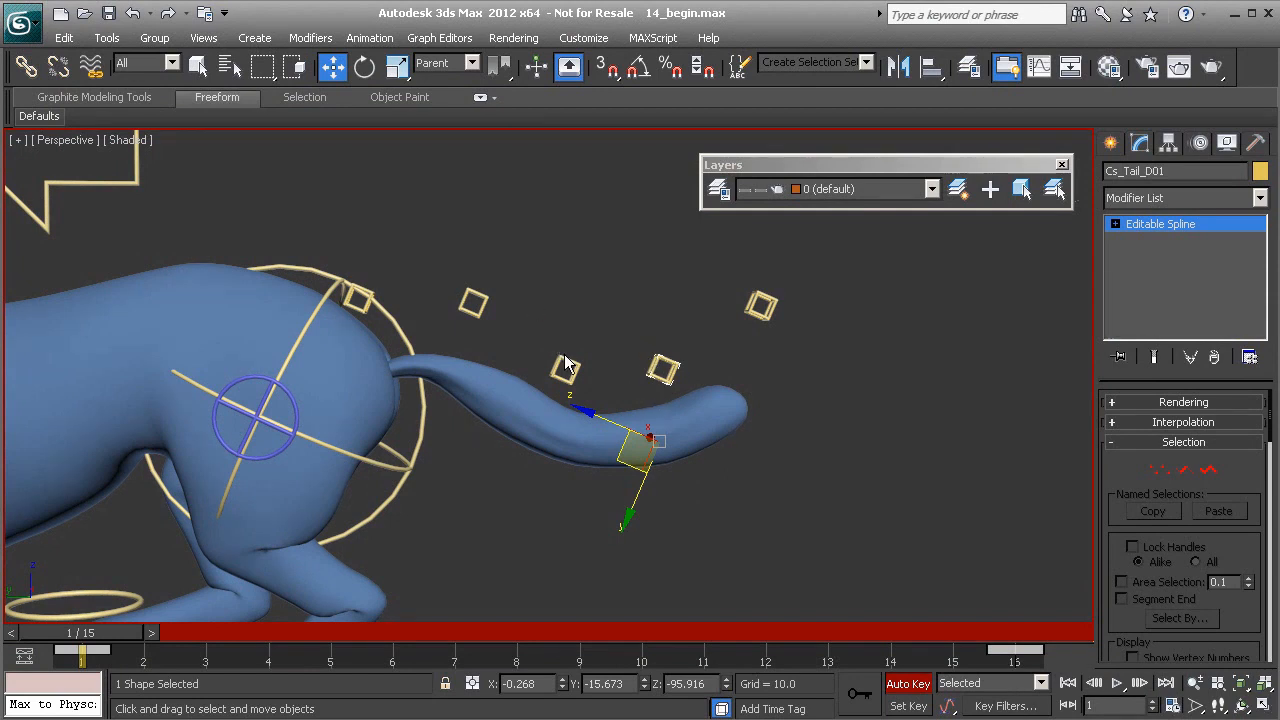
pyautogui.moveTo(661, 356); pyautogui.dragTo(651, 349, button='middle')
pyautogui.keyDown('ctrl'); pyautogui.keyDown('alt'); pyautogui.moveTo(730, 500); pyautogui.dragTo(730, 476, button='middle'); pyautogui.keyUp('alt'); pyautogui.keyUp('ctrl')
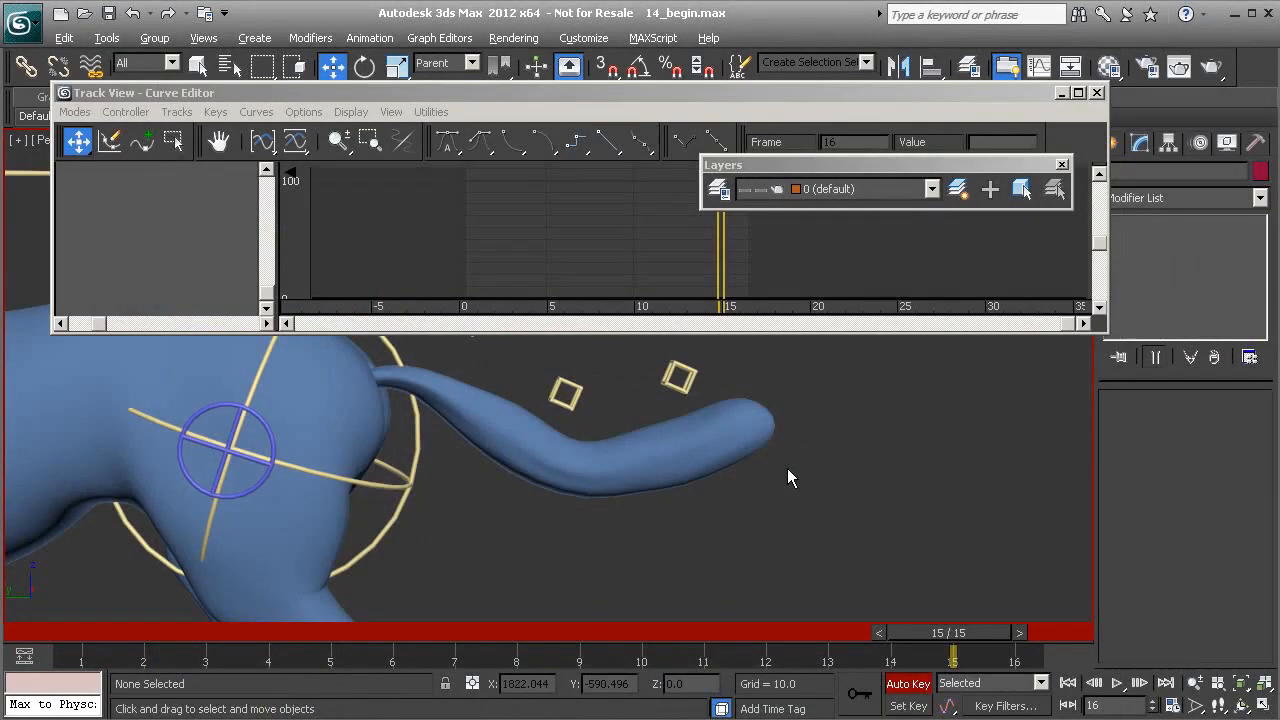
# Offset all of Cs_Tail_E01's Y and Z Position keys one frame later with the relative frame value n+1.
pyautogui.moveTo(703, 429); pyautogui.dragTo(665, 495, button='middle')
pyautogui.click(746, 393)
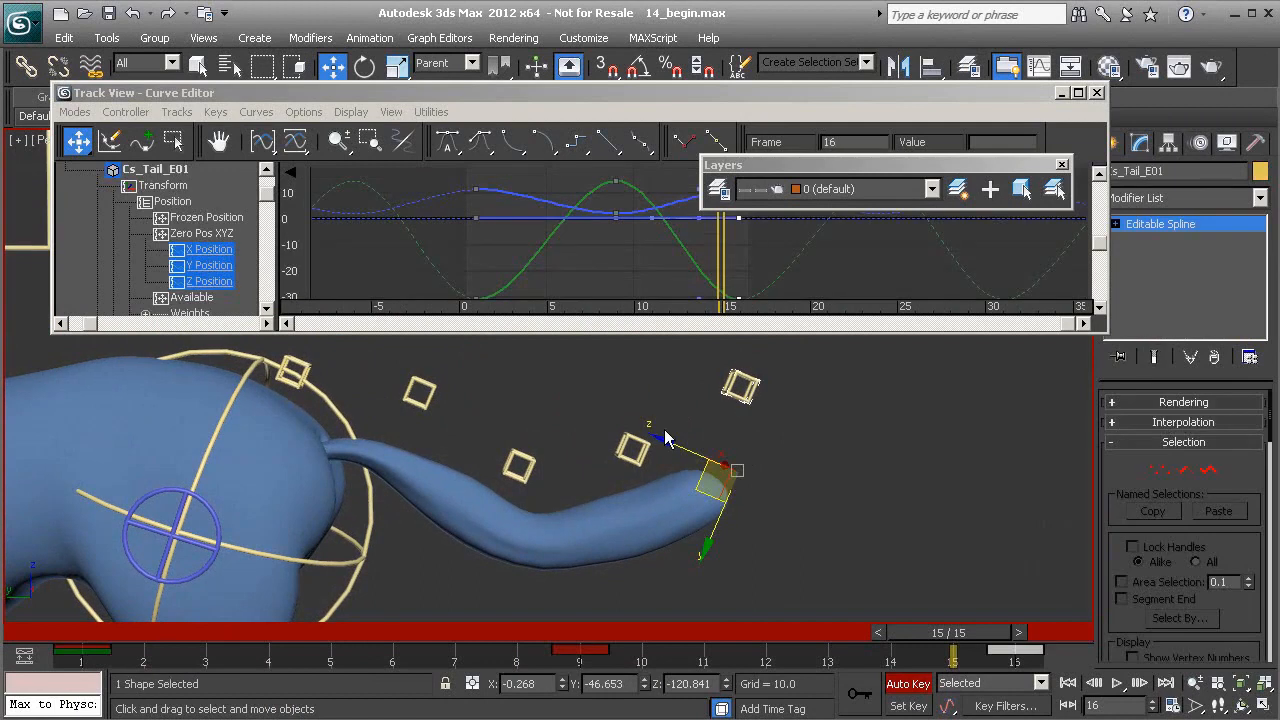
pyautogui.moveTo(547, 238); pyautogui.dragTo(506, 227, button='middle')
pyautogui.moveTo(577, 275); pyautogui.dragTo(578, 275)
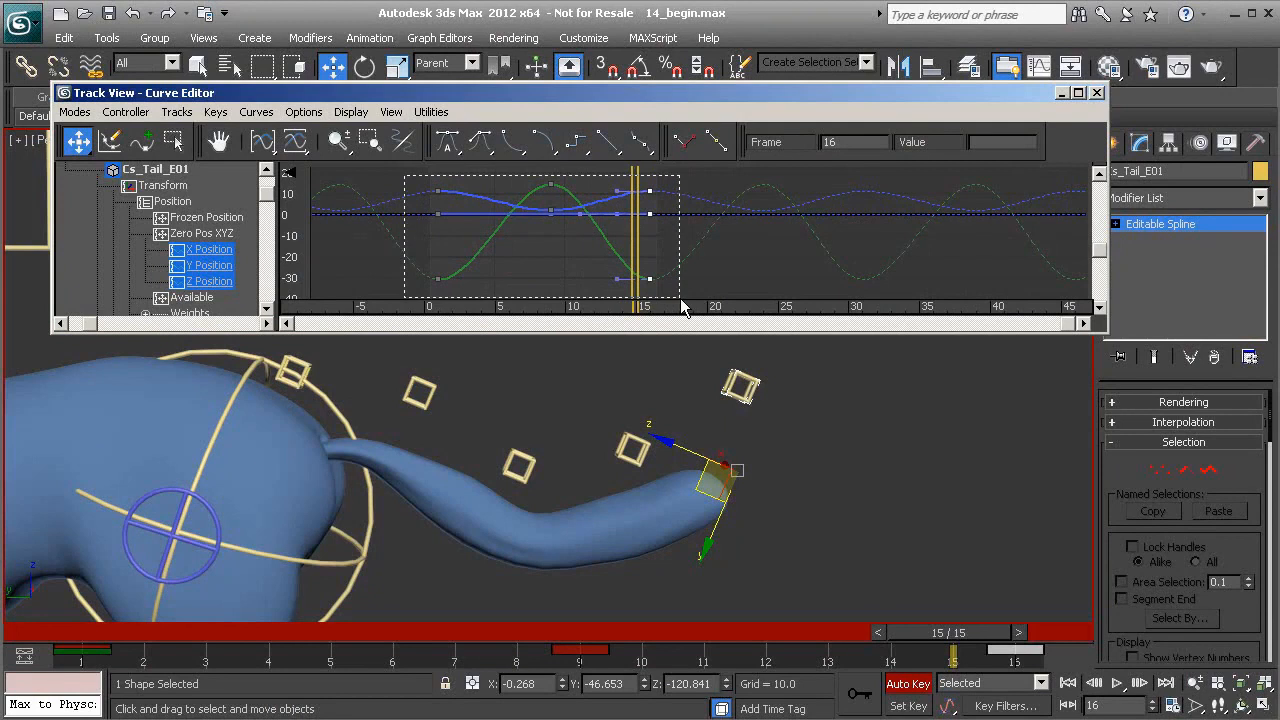
pyautogui.click(209, 249)
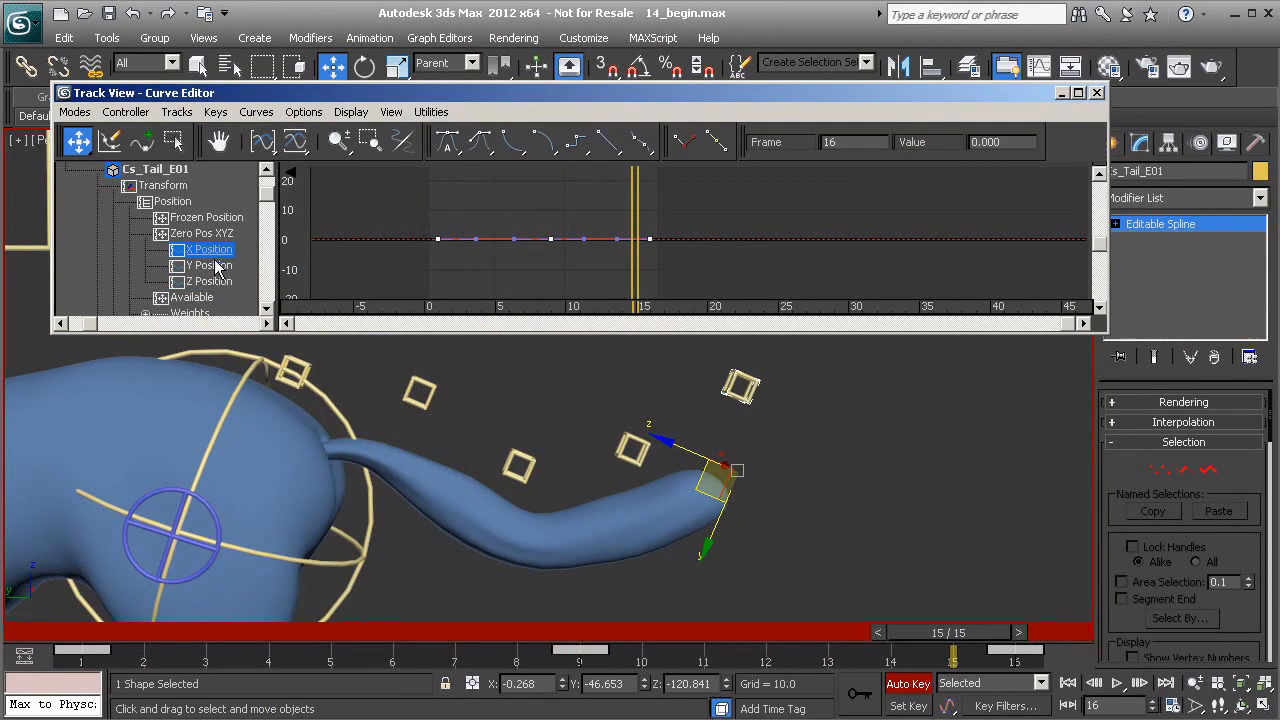
pyautogui.click(212, 266)
pyautogui.keyDown('ctrl'); pyautogui.click(221, 283); pyautogui.keyUp('ctrl')
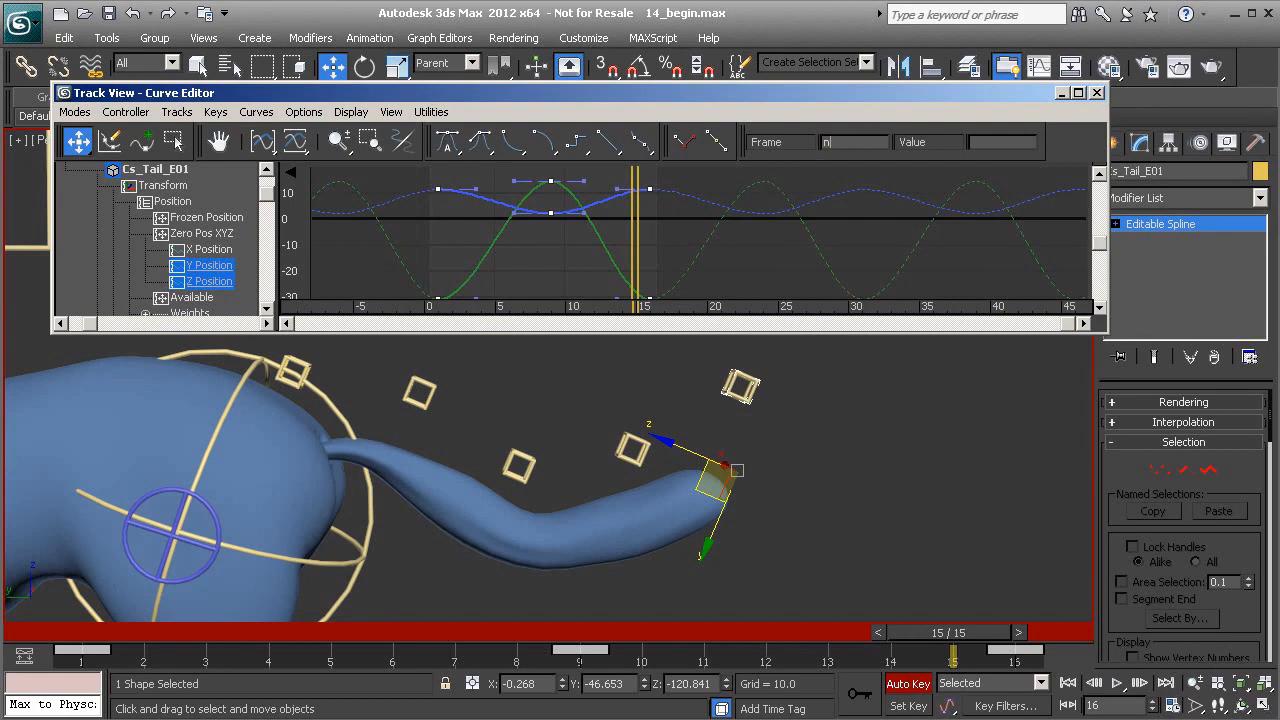
pyautogui.press('Return')
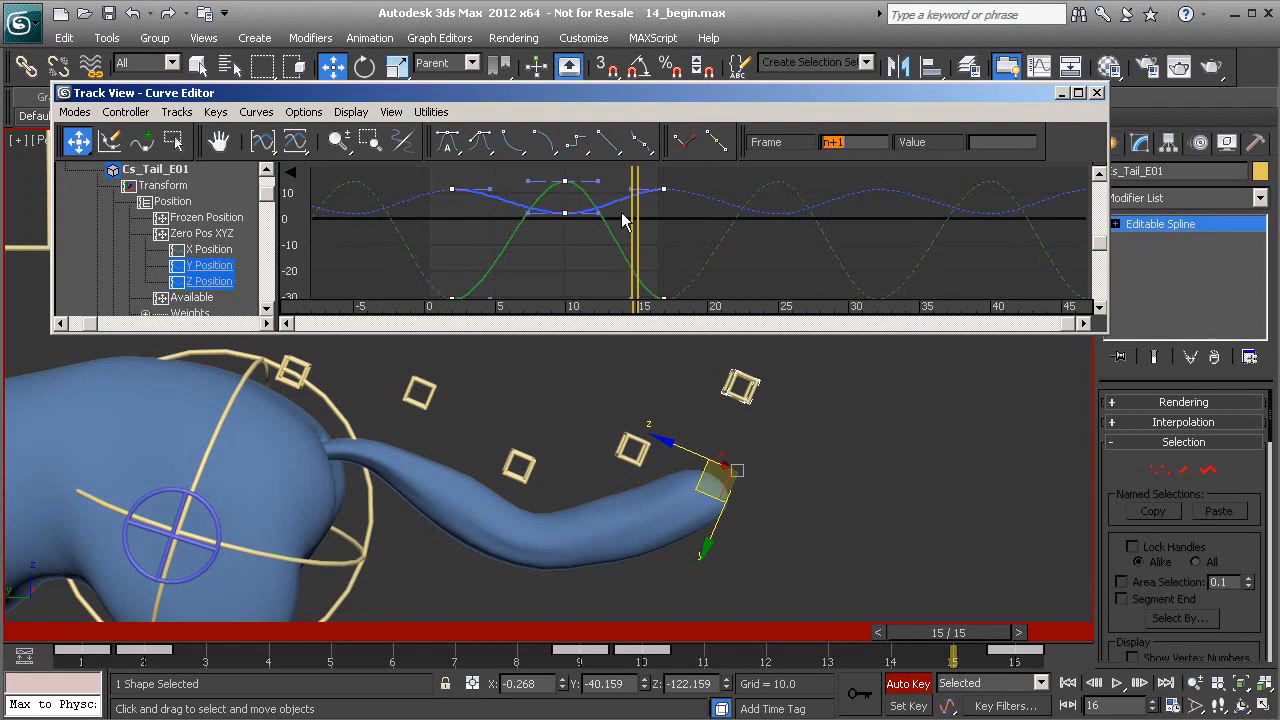
# Insert a key at frame 16 on Cs_Tail_E01's Y Position curve, at about -28.6.
pyautogui.moveTo(982, 640); pyautogui.dragTo(1029, 634)
pyautogui.moveTo(700, 261); pyautogui.dragTo(672, 175, button='middle')
pyautogui.moveTo(662, 247); pyautogui.dragTo(665, 288, button='middle')
pyautogui.click(198, 267)
pyautogui.moveTo(588, 205); pyautogui.dragTo(574, 211, button='middle')
pyautogui.moveTo(570, 285); pyautogui.dragTo(606, 229, button='middle')
pyautogui.rightClick(534, 207)
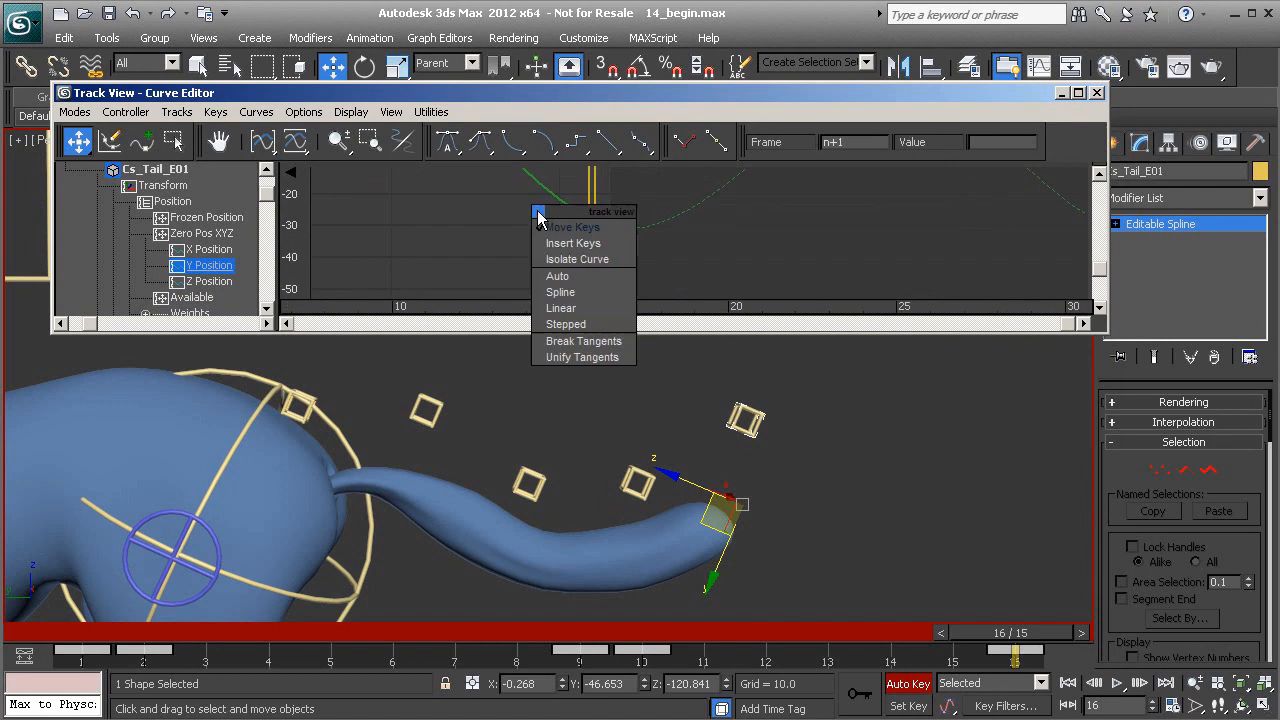
pyautogui.click(594, 242)
pyautogui.click(594, 221)
pyautogui.moveTo(429, 217); pyautogui.dragTo(608, 243, button='middle')
pyautogui.rightClick(608, 243)
pyautogui.click(640, 251)
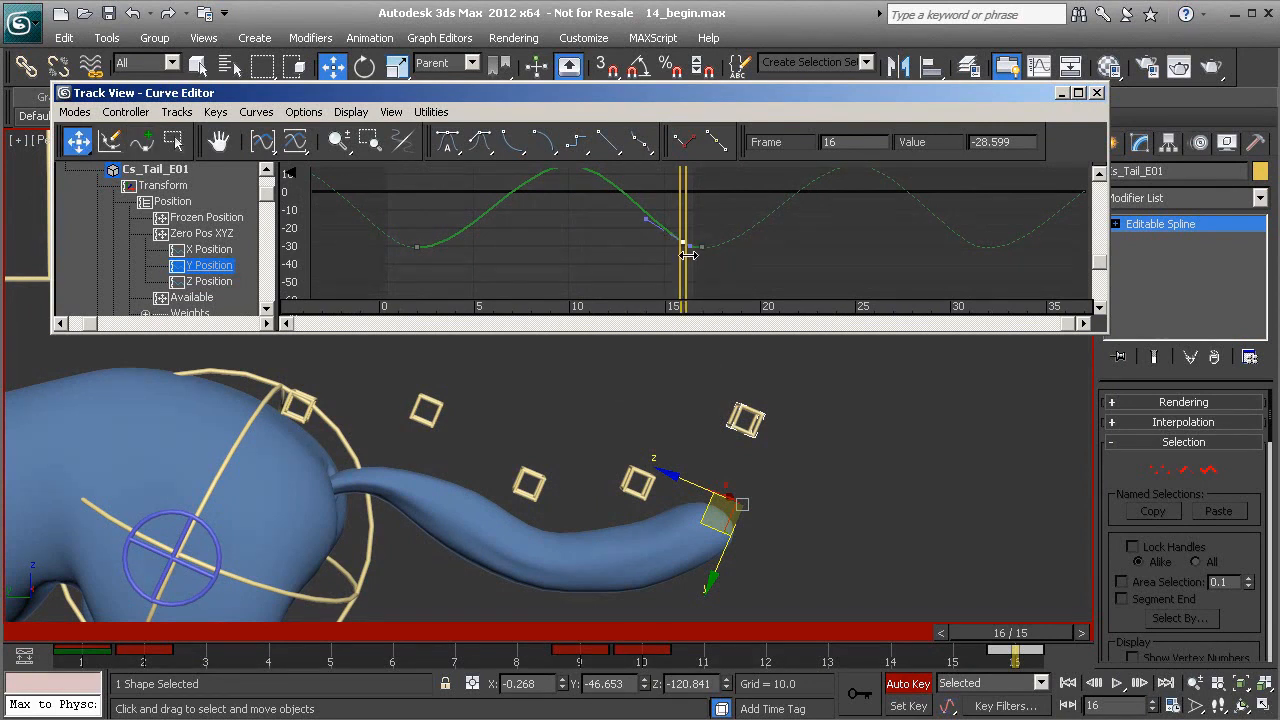
# Copy the frame 16 key of the Y Position curve to frame 1 and delete the extra key at frame 17.
pyautogui.moveTo(683, 245)
pyautogui.mouseDown()
pyautogui.moveTo(422, 248)
pyautogui.moveTo(405, 260)
pyautogui.mouseUp()
pyautogui.moveTo(700, 225); pyautogui.dragTo(700, 223)
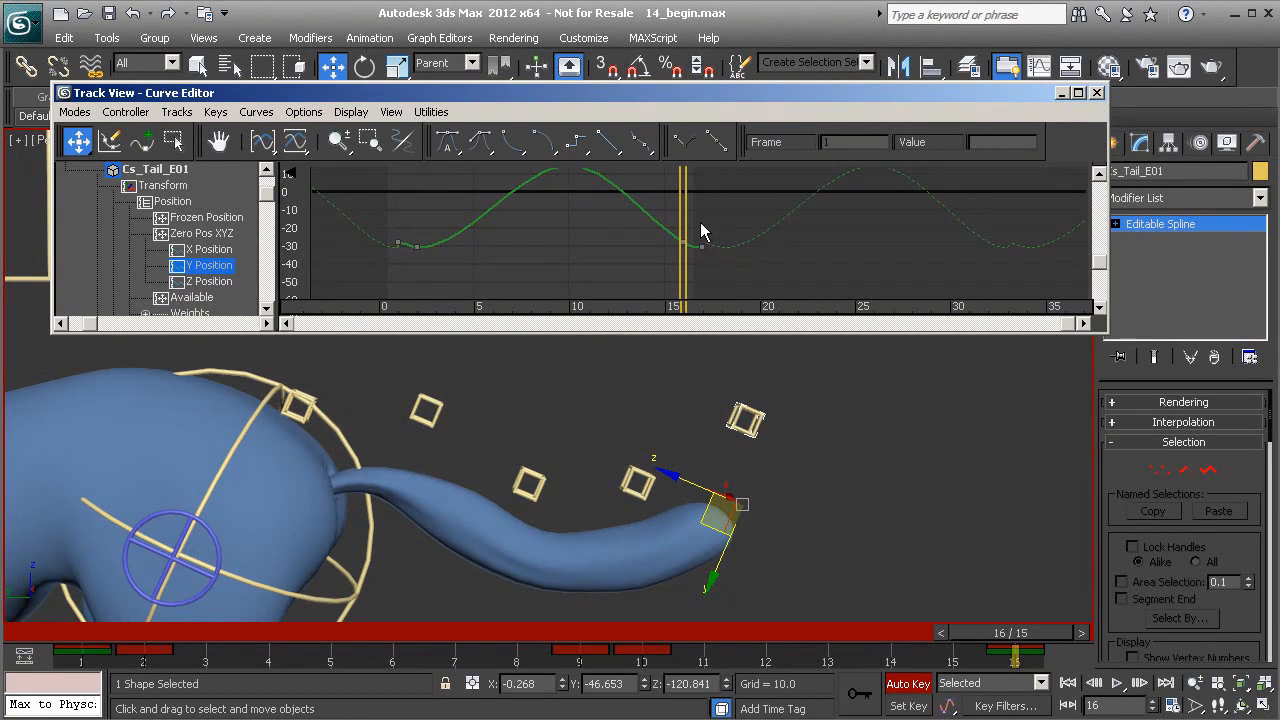
pyautogui.click(729, 285)
# Slope the tangents of Cs_Tail_E01's frame 1 and frame 16 Y Position keys downward for a smooth loop.
pyautogui.moveTo(489, 240); pyautogui.dragTo(612, 228, button='middle')
pyautogui.scroll(3, 512, 232)
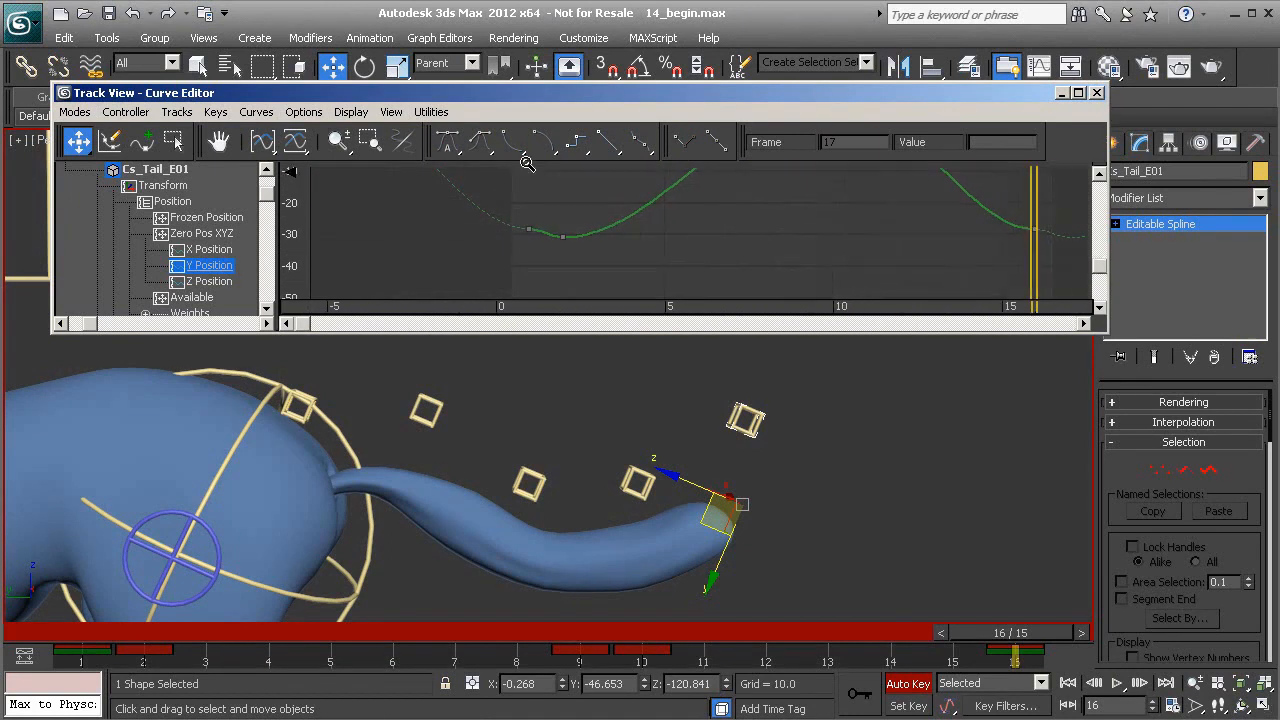
pyautogui.moveTo(500, 197); pyautogui.dragTo(548, 244)
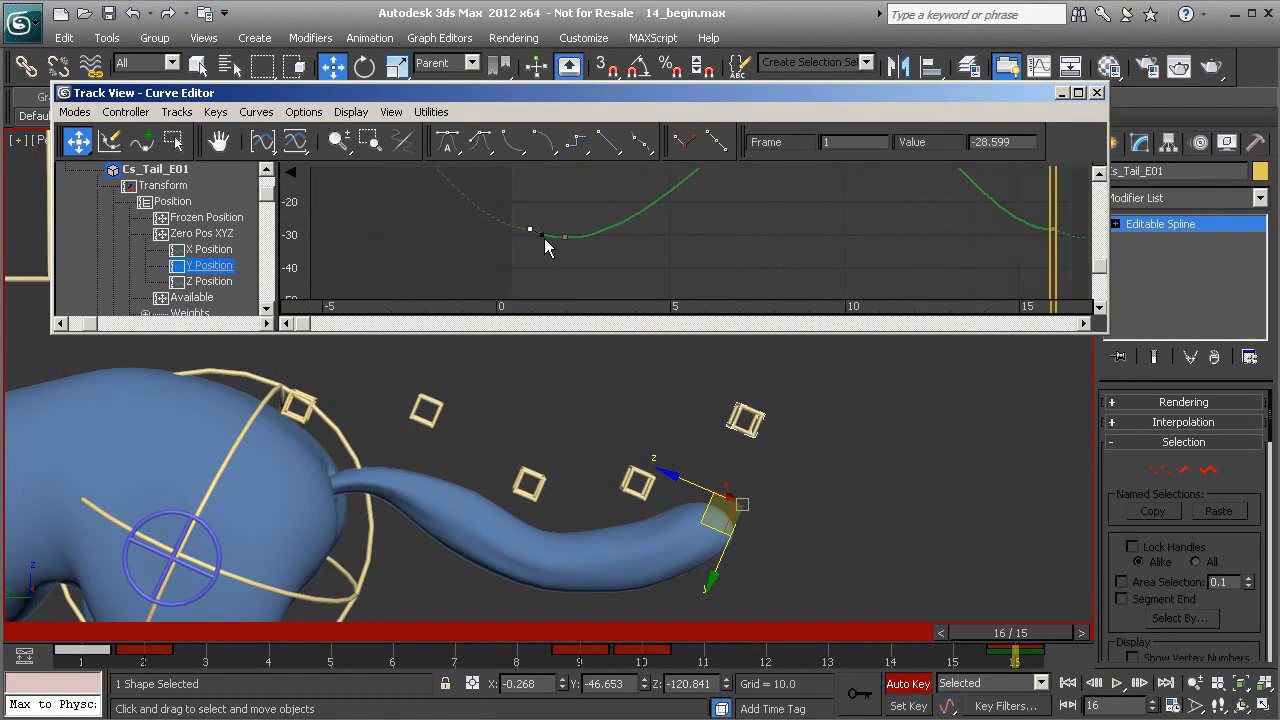
pyautogui.moveTo(850, 256); pyautogui.dragTo(618, 266, button='middle')
pyautogui.moveTo(702, 220); pyautogui.dragTo(750, 262)
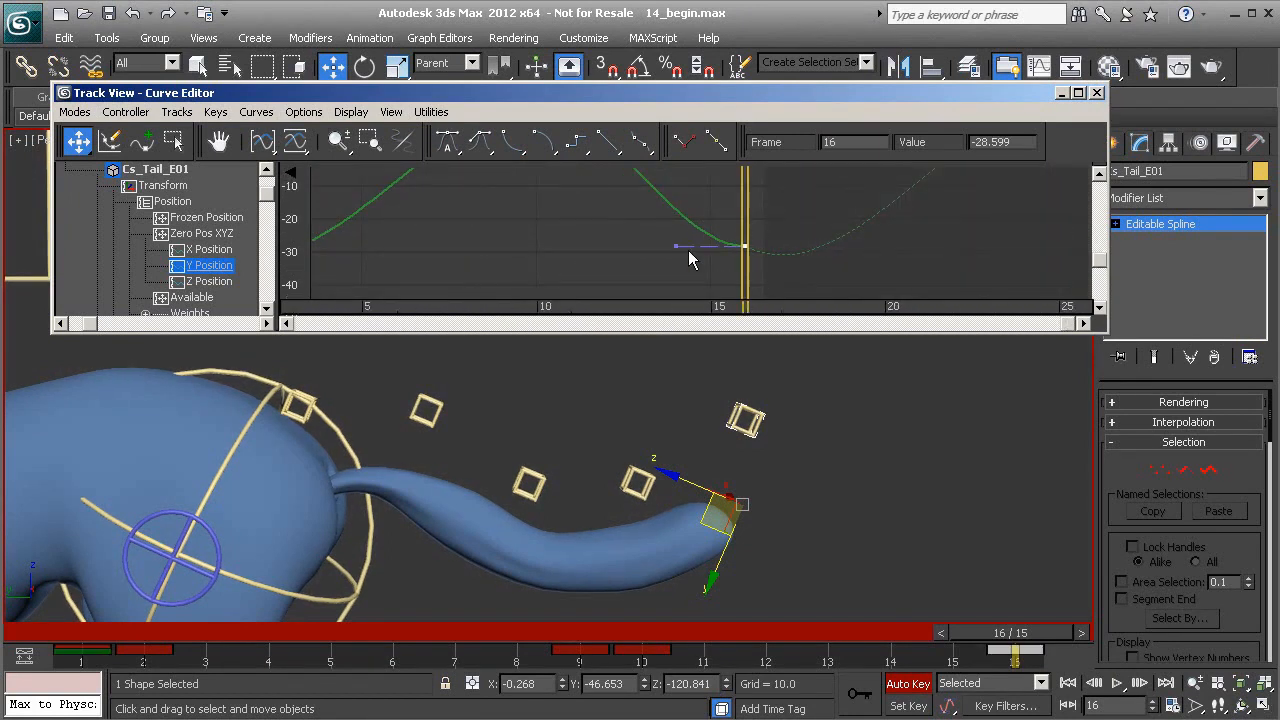
pyautogui.moveTo(675, 247); pyautogui.dragTo(677, 214)
pyautogui.click(597, 204)
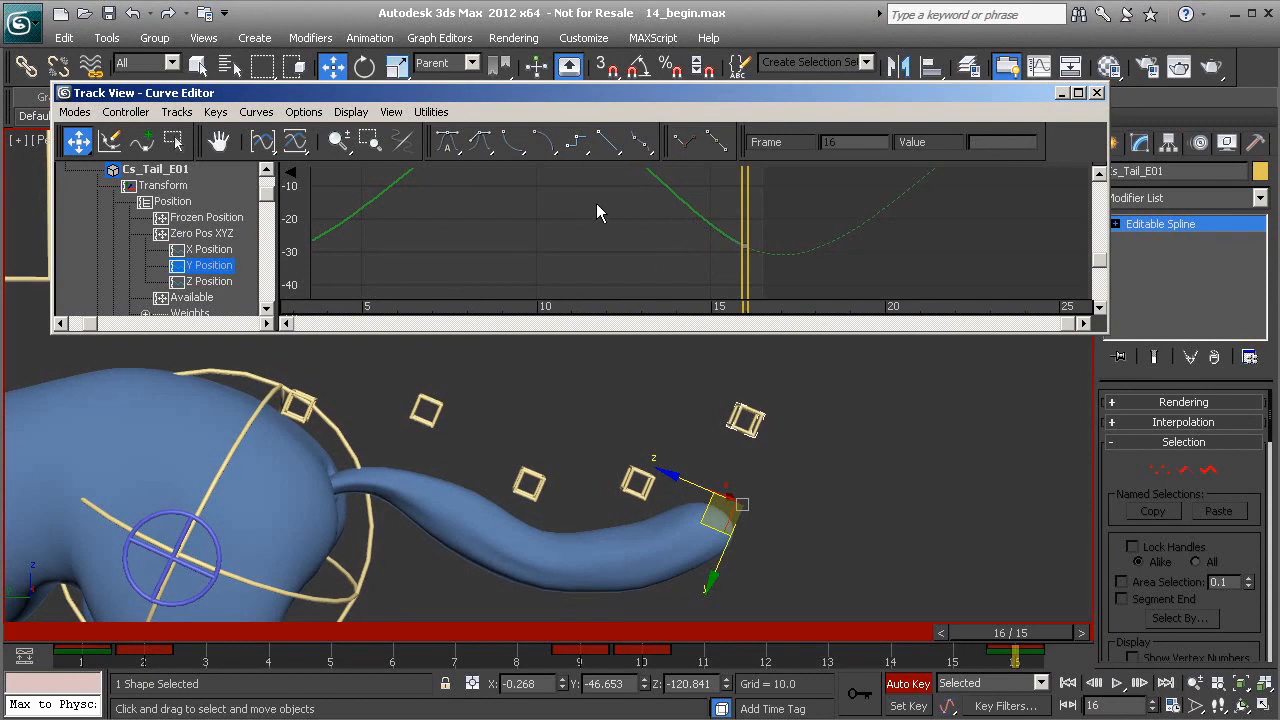
# Insert a key at frame 16 on Cs_Tail_E01's Z Position curve, at about 10.6.
pyautogui.click(208, 283)
pyautogui.moveTo(654, 236)
pyautogui.mouseDown(button='middle')
pyautogui.moveTo(791, 230)
pyautogui.moveTo(642, 252)
pyautogui.mouseUp(button='middle')
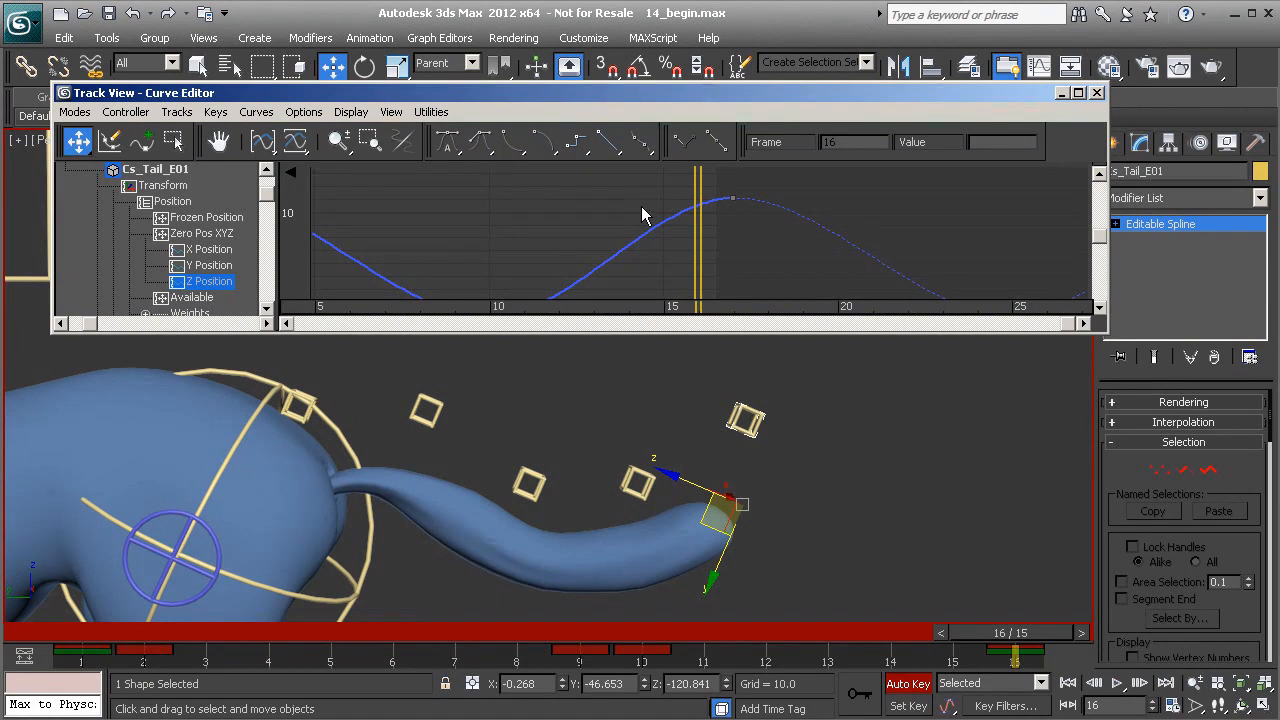
pyautogui.rightClick(603, 210)
pyautogui.click(660, 251)
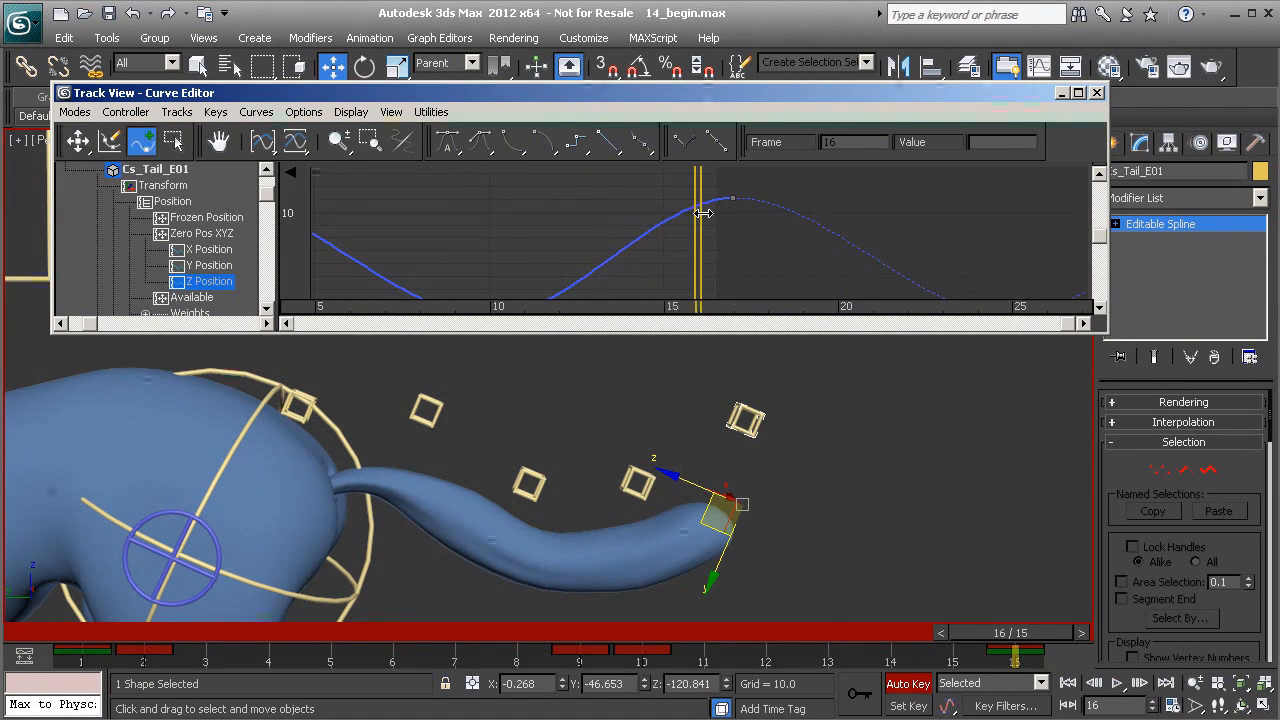
pyautogui.click(700, 205)
pyautogui.rightClick(563, 195)
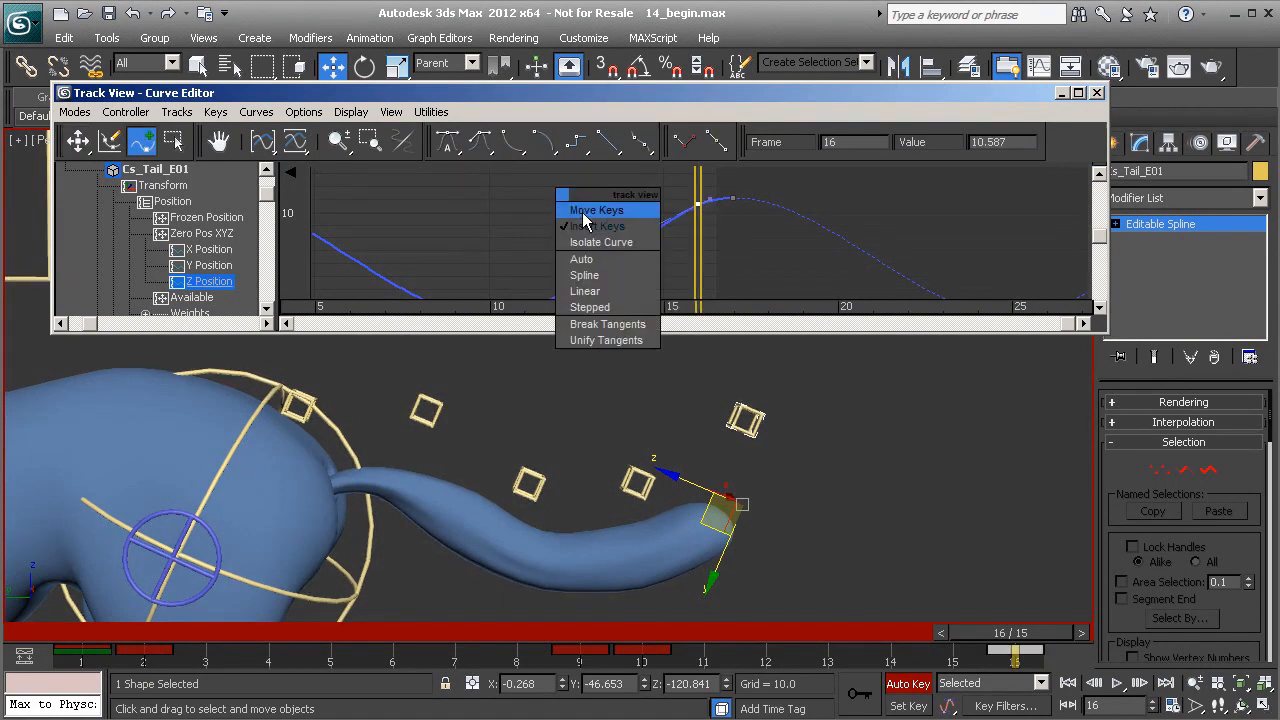
pyautogui.click(572, 212)
# Copy the frame 16 key of the Z Position curve to frame 1 and delete the extra key at frame 17.
pyautogui.moveTo(528, 222); pyautogui.dragTo(632, 241, button='middle')
pyautogui.scroll(-2, 634, 232)
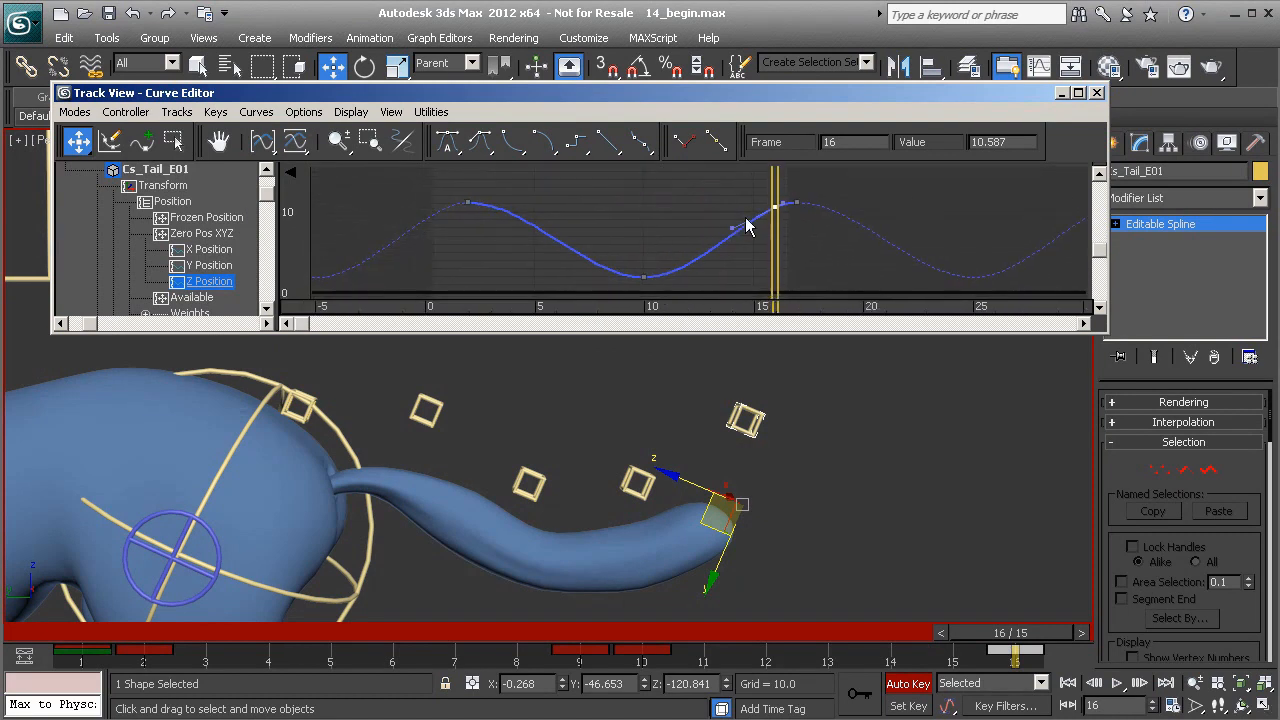
pyautogui.moveTo(771, 206); pyautogui.dragTo(438, 228)
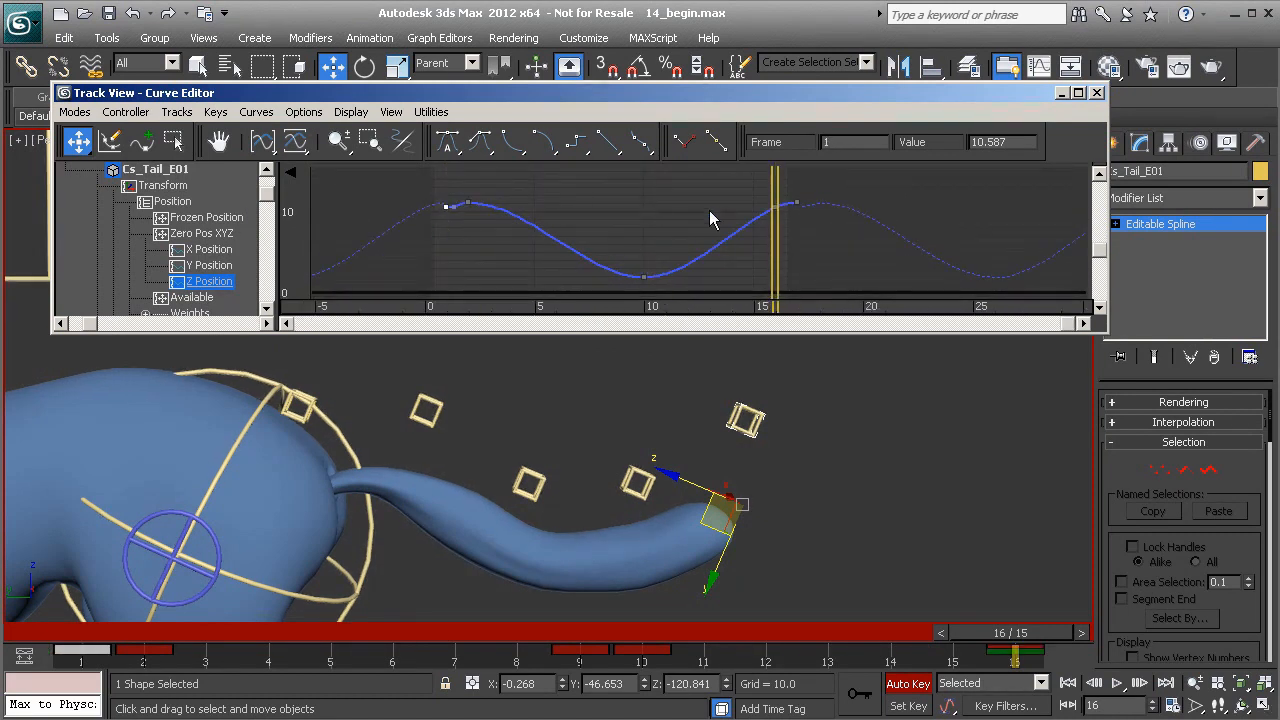
pyautogui.moveTo(791, 196); pyautogui.dragTo(791, 196)
pyautogui.press('Delete')
pyautogui.moveTo(775, 233); pyautogui.dragTo(700, 244, button='middle')
pyautogui.keyDown('ctrl'); pyautogui.keyDown('alt'); pyautogui.moveTo(700, 244); pyautogui.dragTo(717, 186, button='middle'); pyautogui.keyUp('alt'); pyautogui.keyUp('ctrl')
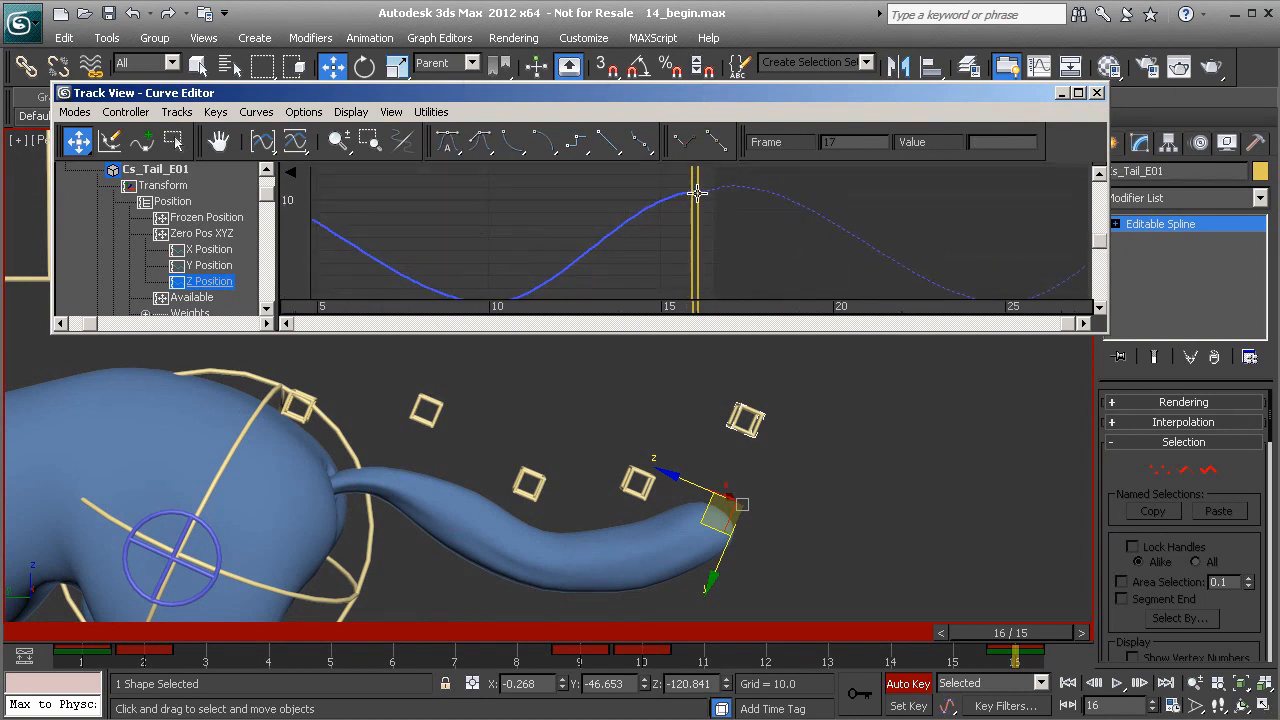
# Slope the tangents of Cs_Tail_E01's frame 1 and frame 16 Z Position keys upward for a smooth loop.
pyautogui.click(696, 193)
pyautogui.moveTo(511, 218); pyautogui.dragTo(756, 248, button='middle')
pyautogui.click(420, 220)
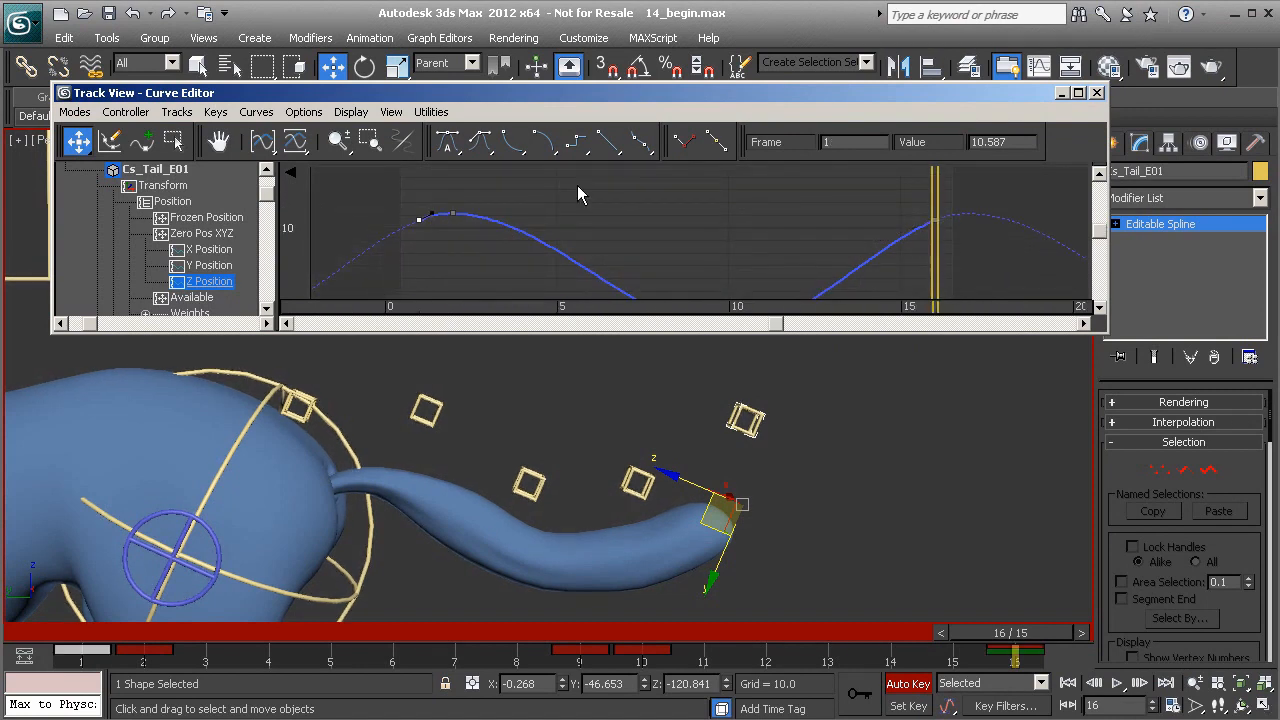
pyautogui.click(738, 237)
pyautogui.moveTo(740, 236); pyautogui.dragTo(616, 190, button='middle')
pyautogui.scroll(-3, 618, 194)
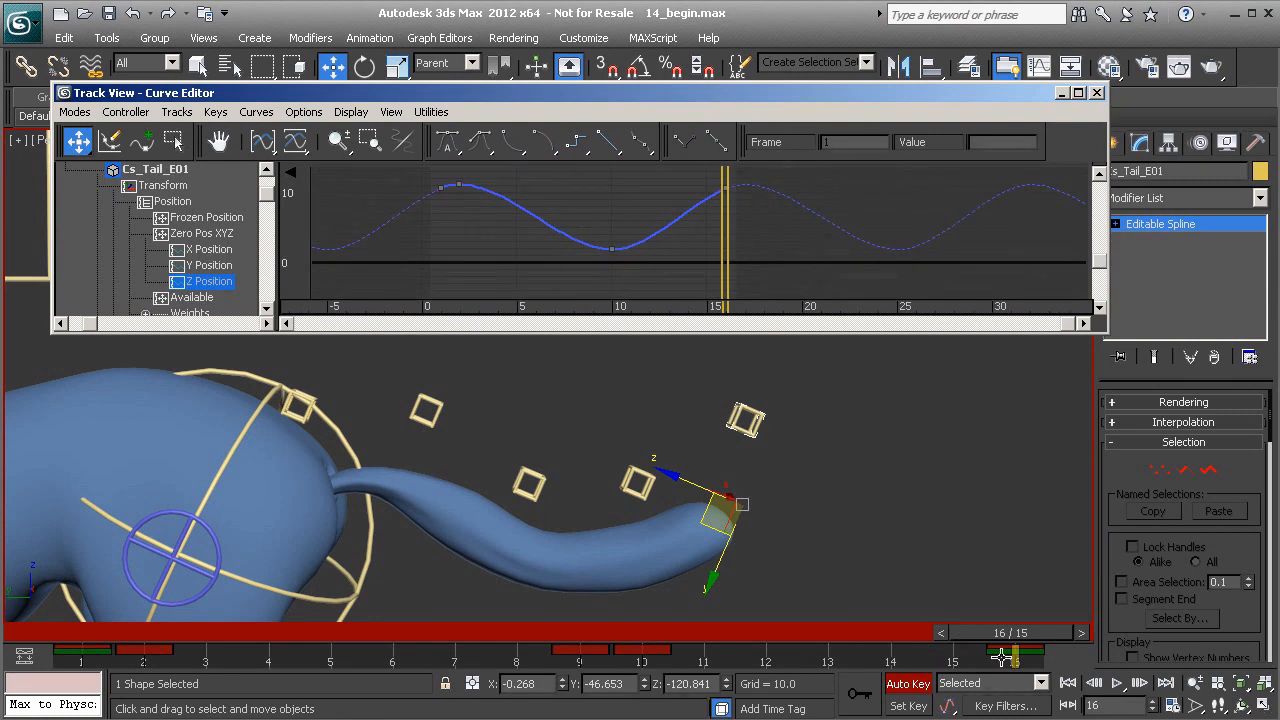
# Select Cs_Tail_D01 and key it at frame 3, raised slightly to about -21.0 in Y and -93.9 in Z.
pyautogui.moveTo(930, 632); pyautogui.dragTo(390, 632)
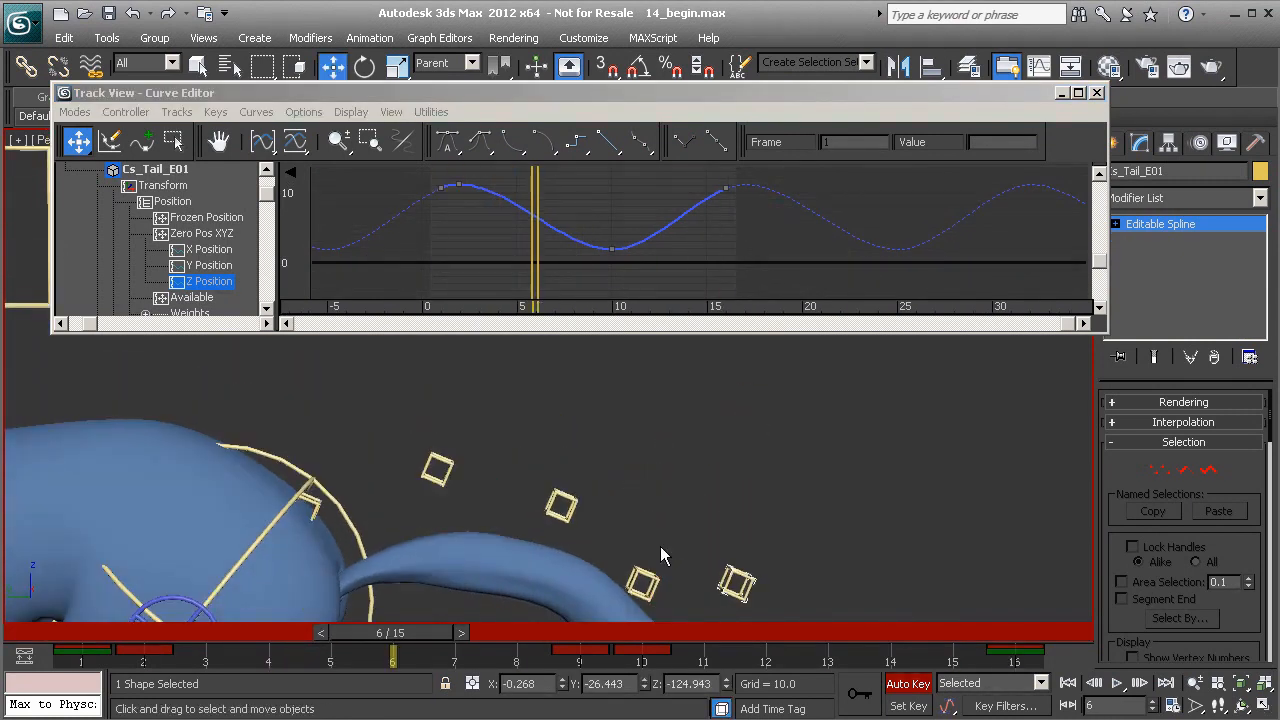
pyautogui.click(649, 577)
pyautogui.moveTo(681, 548); pyautogui.dragTo(632, 466, button='middle')
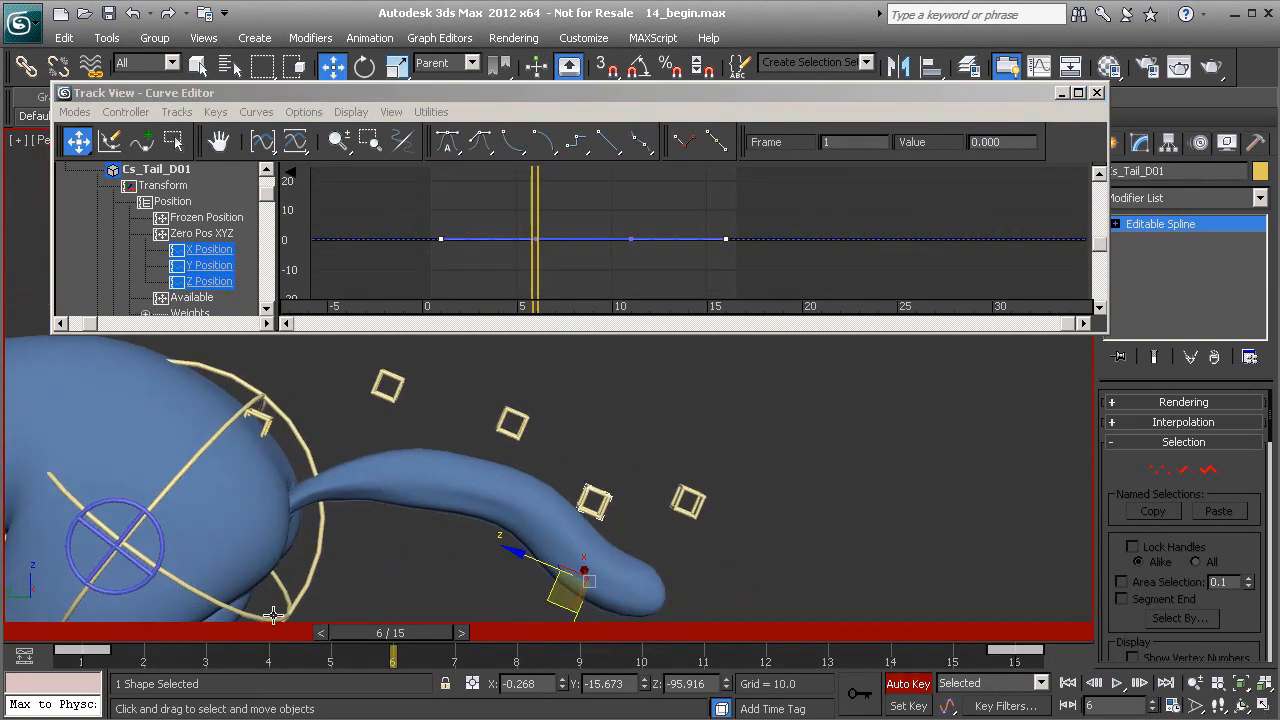
pyautogui.moveTo(407, 633); pyautogui.dragTo(250, 660)
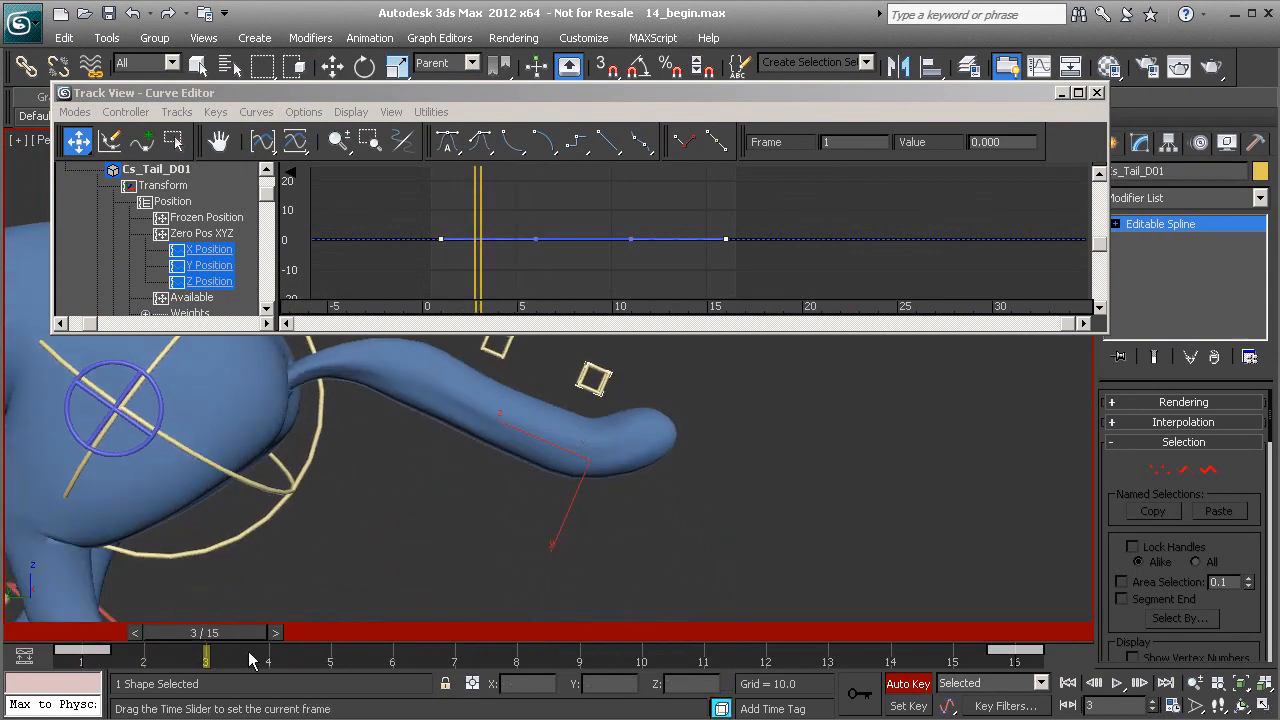
pyautogui.press('w')
pyautogui.moveTo(503, 529)
pyautogui.keyDown('alt'); pyautogui.mouseDown(button='middle')
pyautogui.moveTo(534, 486)
pyautogui.moveTo(518, 514)
pyautogui.mouseUp(button='middle'); pyautogui.keyUp('alt')
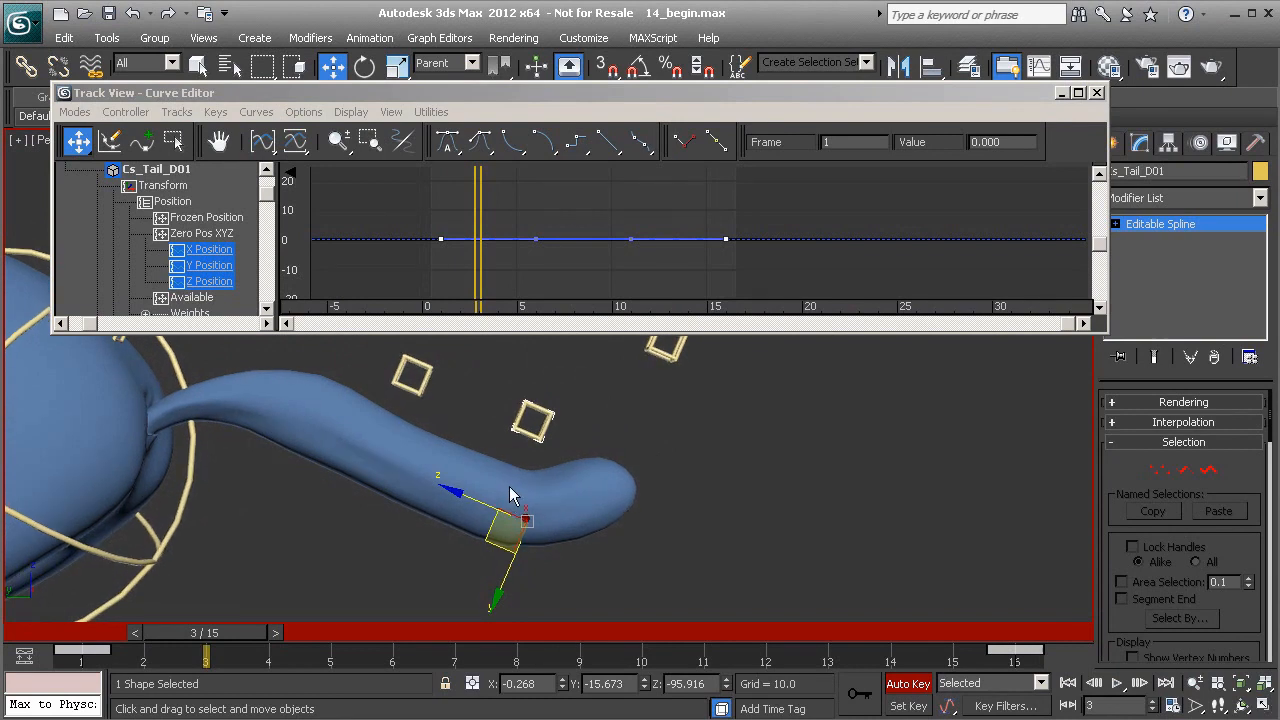
pyautogui.moveTo(483, 535); pyautogui.dragTo(486, 515)
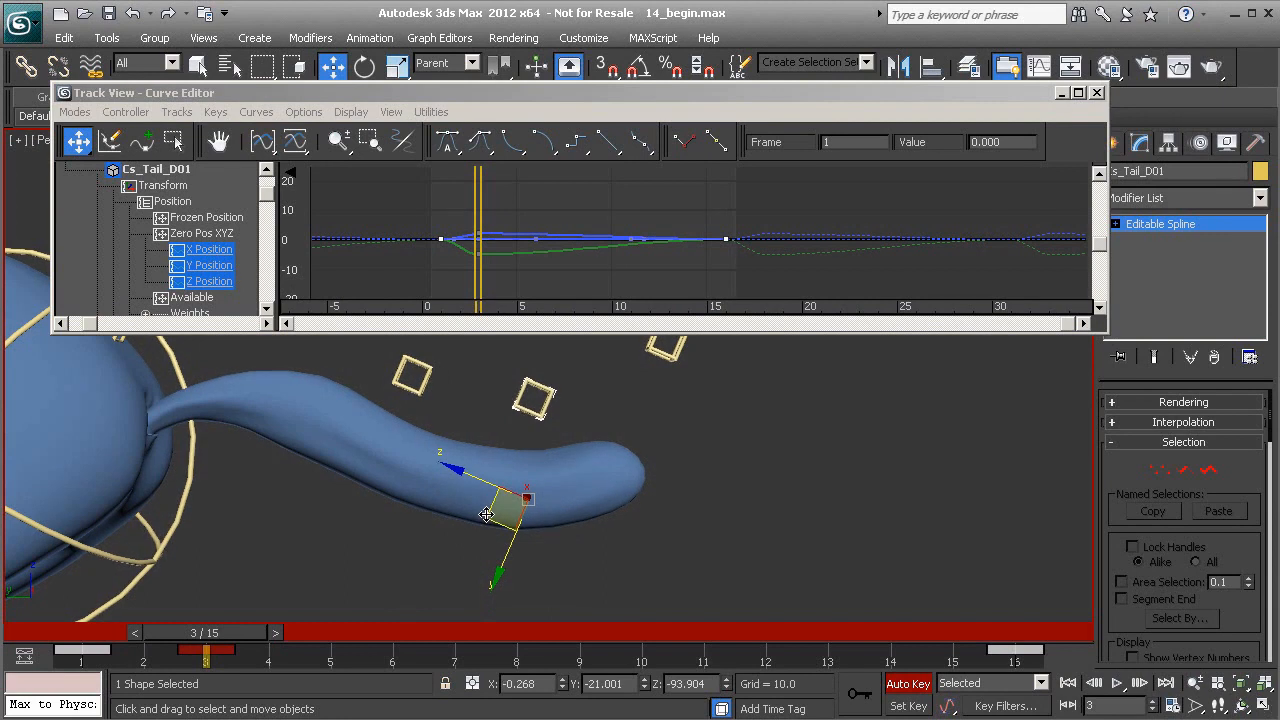
# Key Cs_Tail_D01 at frame 14, moved slightly to about -15.2 in Y and -97.0 in Z.
pyautogui.moveTo(207, 636); pyautogui.dragTo(512, 650)
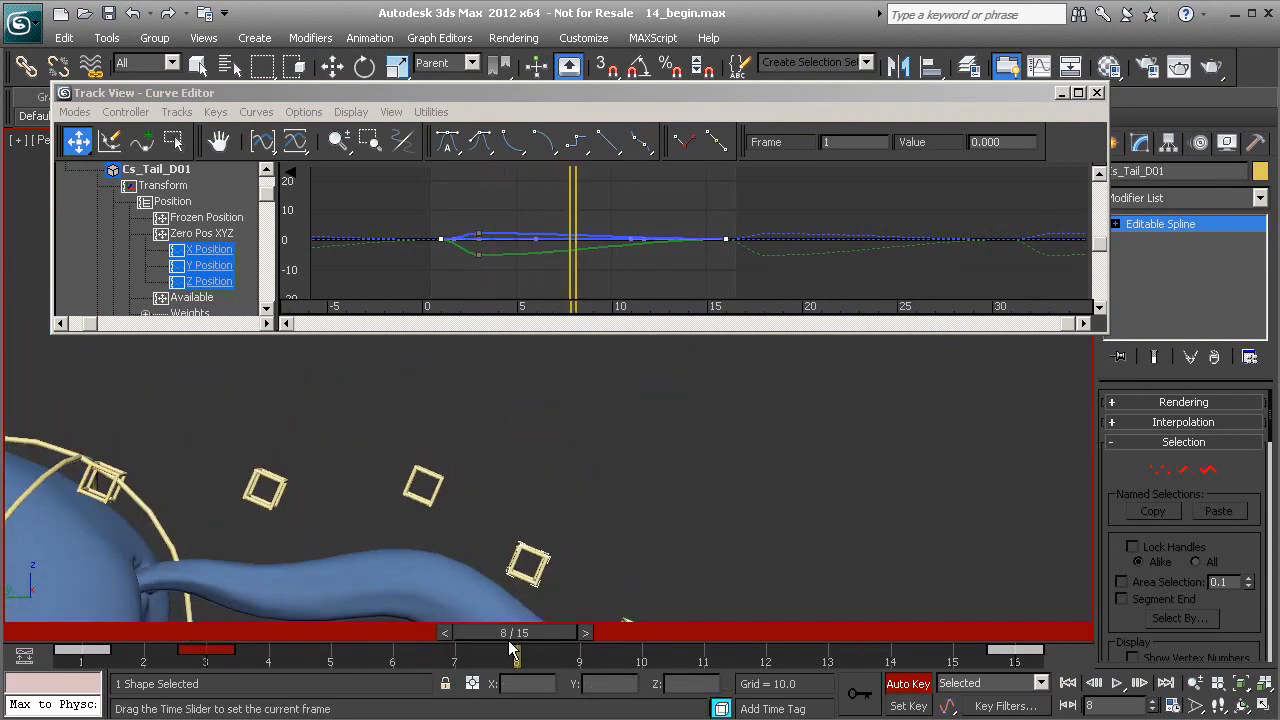
pyautogui.press('w')
pyautogui.moveTo(650, 509); pyautogui.dragTo(642, 426, button='middle')
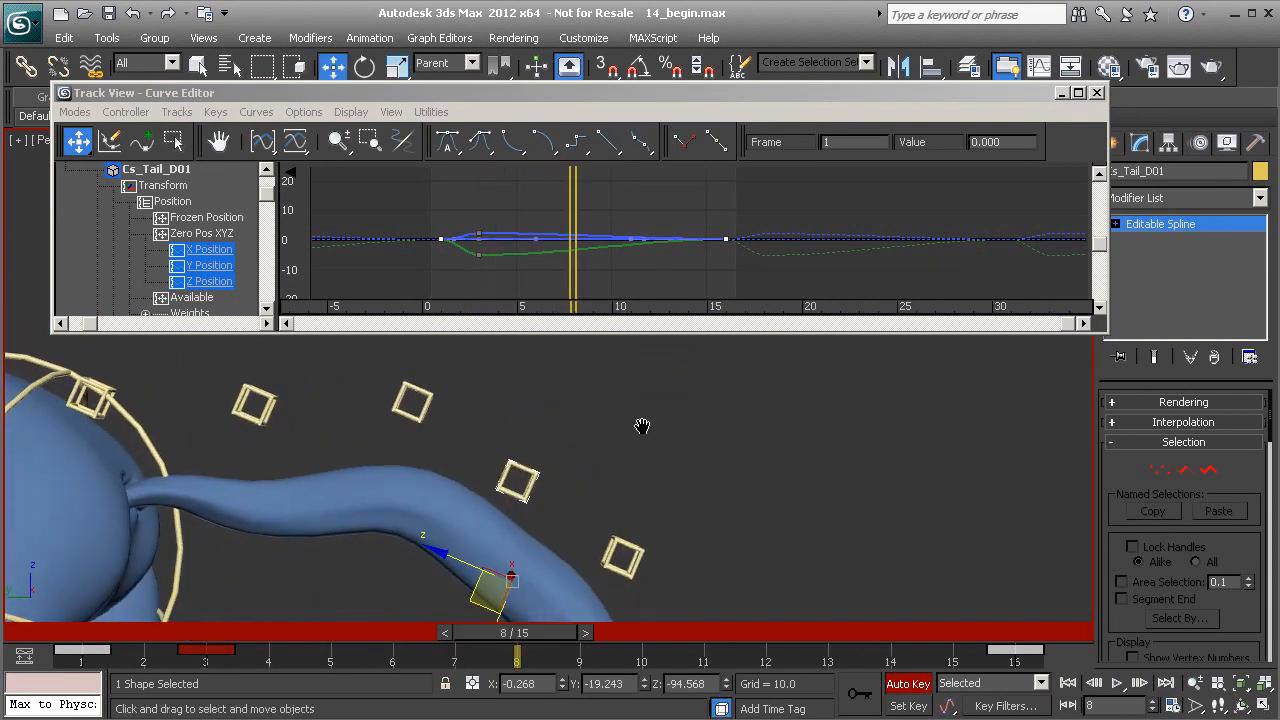
pyautogui.moveTo(515, 645); pyautogui.dragTo(883, 627)
pyautogui.moveTo(489, 462)
pyautogui.mouseDown()
pyautogui.moveTo(485, 473)
pyautogui.moveTo(484, 460)
pyautogui.mouseUp()
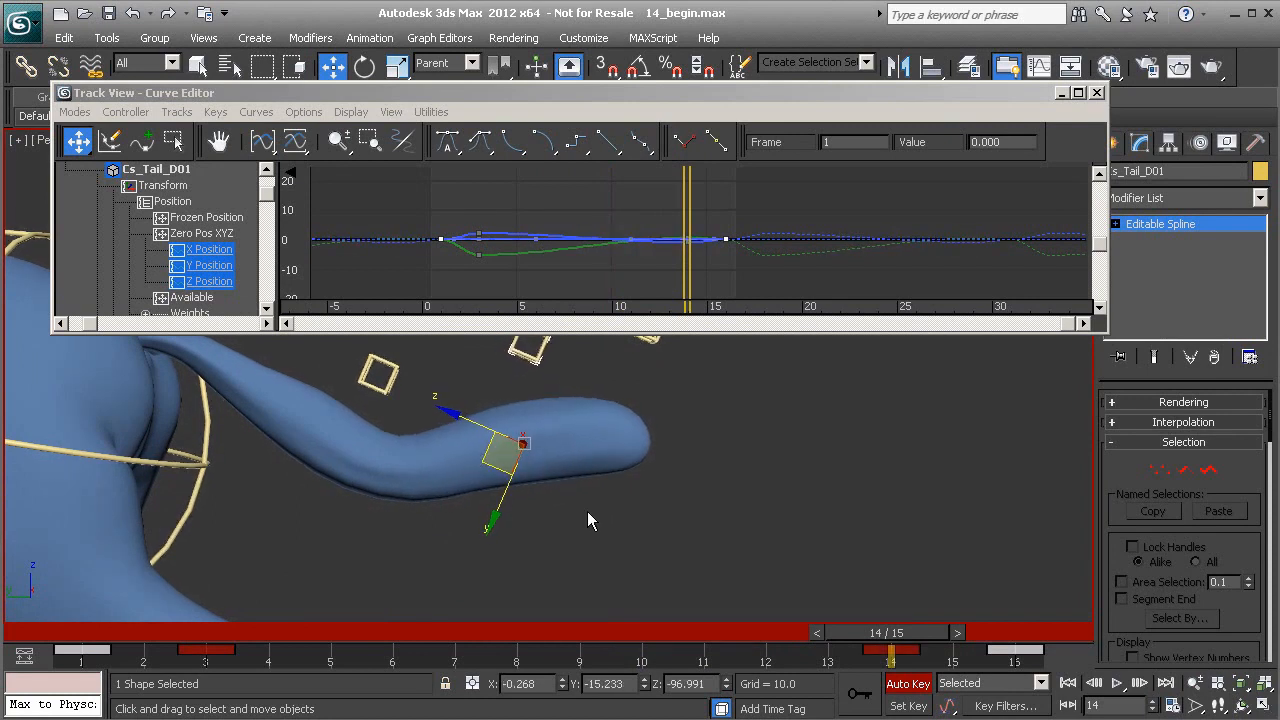
# Lower Cs_Tail_D01's frame 1 and frame 16 Y Position keys to about -1.85 and slope their tangents downward.
pyautogui.moveTo(912, 647); pyautogui.dragTo(1033, 676)
pyautogui.press('w')
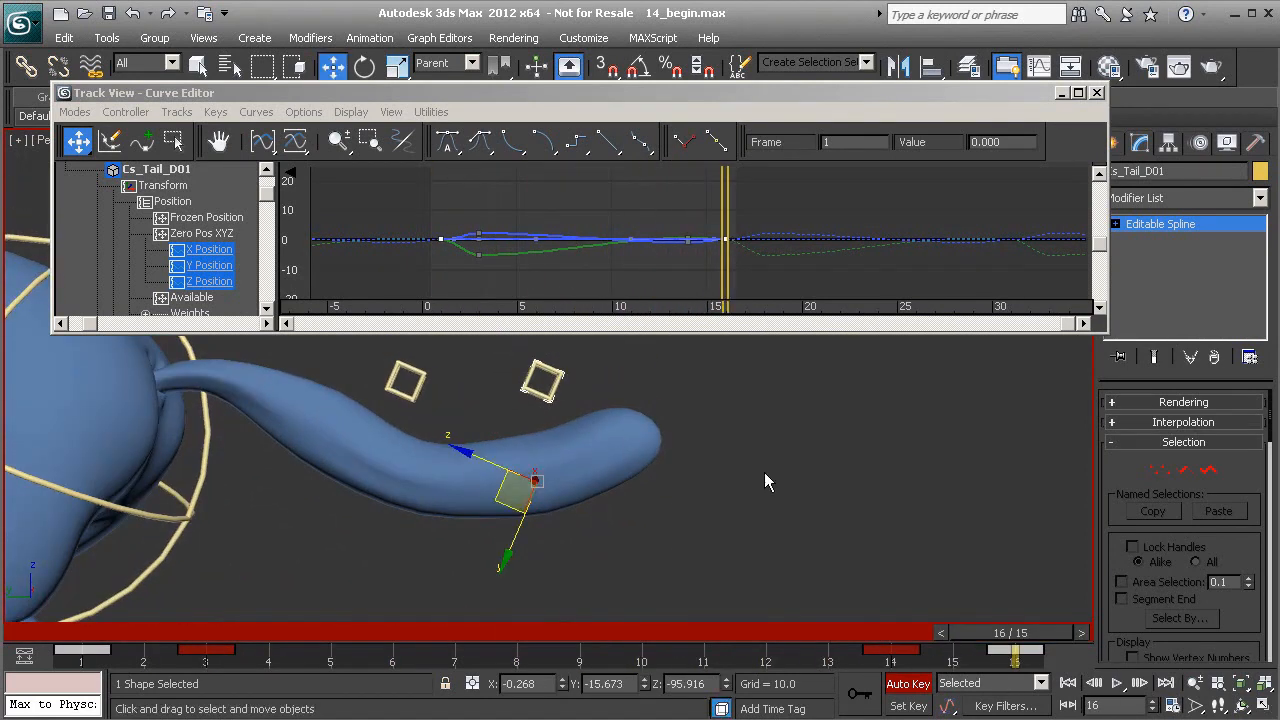
pyautogui.click(203, 266)
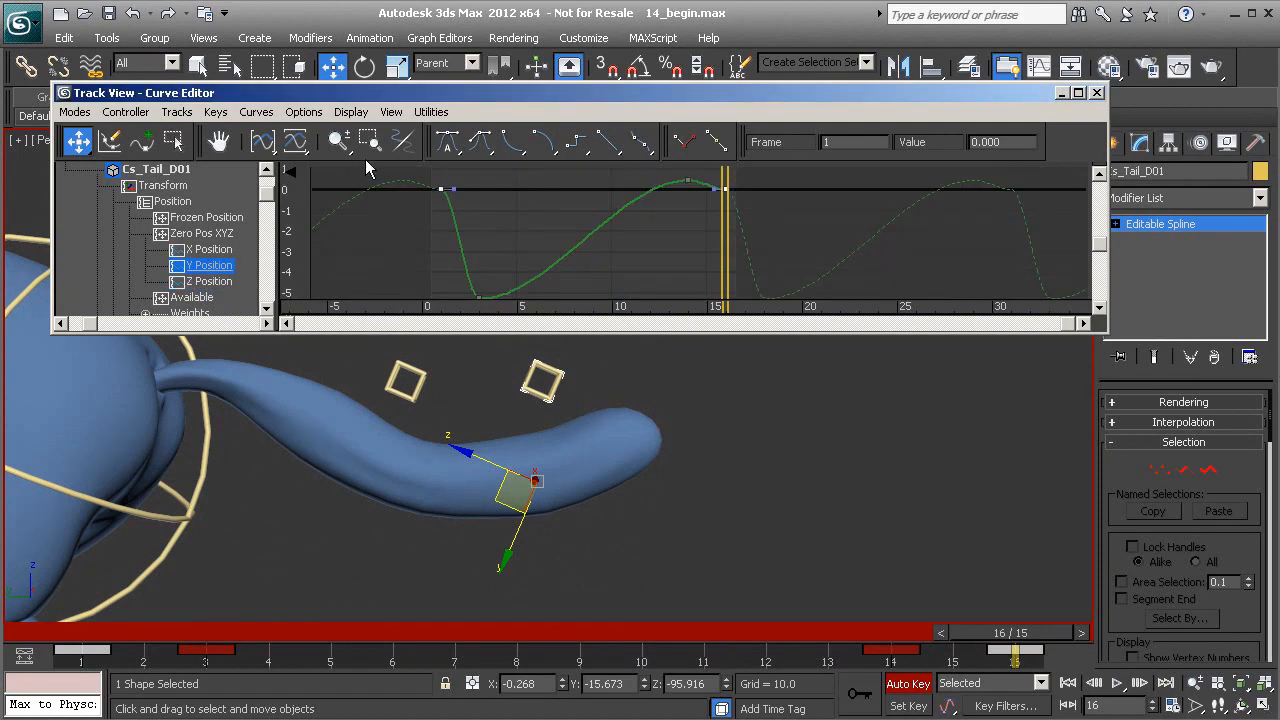
pyautogui.moveTo(438, 190); pyautogui.dragTo(441, 232)
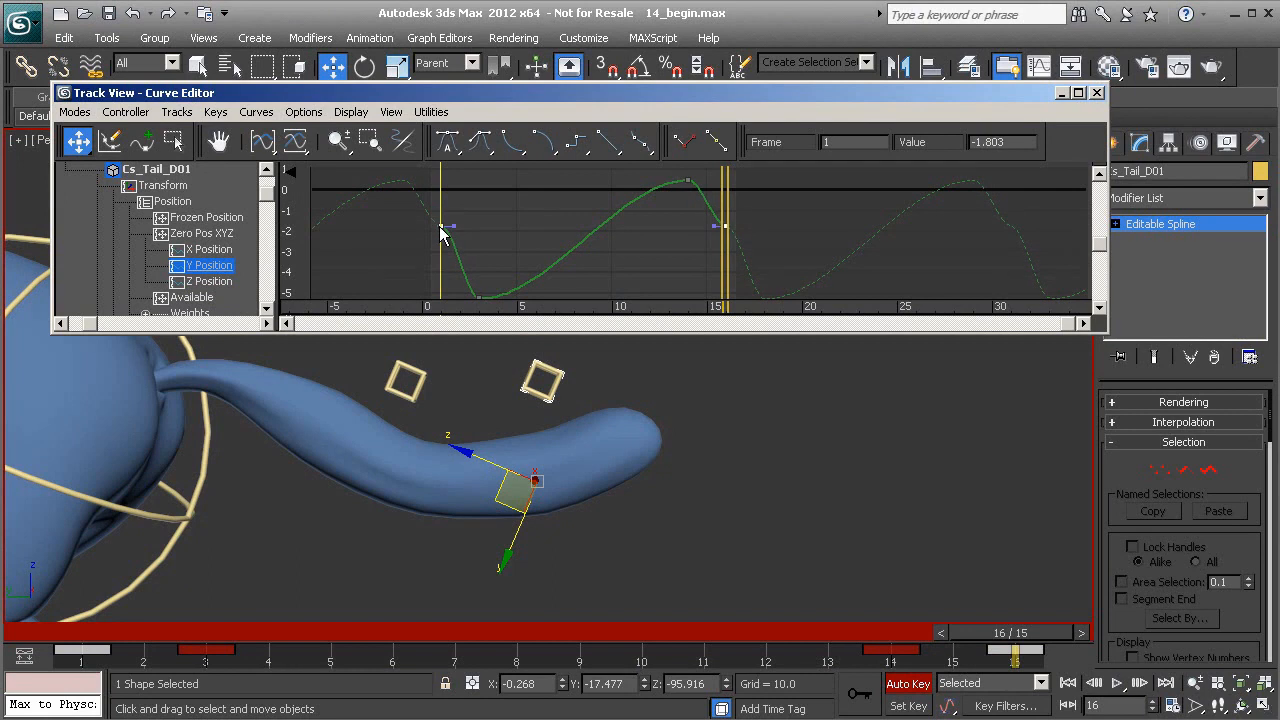
pyautogui.moveTo(587, 233); pyautogui.dragTo(510, 247, button='middle')
pyautogui.keyDown('ctrl'); pyautogui.keyDown('alt'); pyautogui.moveTo(553, 247); pyautogui.dragTo(564, 206, button='middle'); pyautogui.keyUp('alt'); pyautogui.keyUp('ctrl')
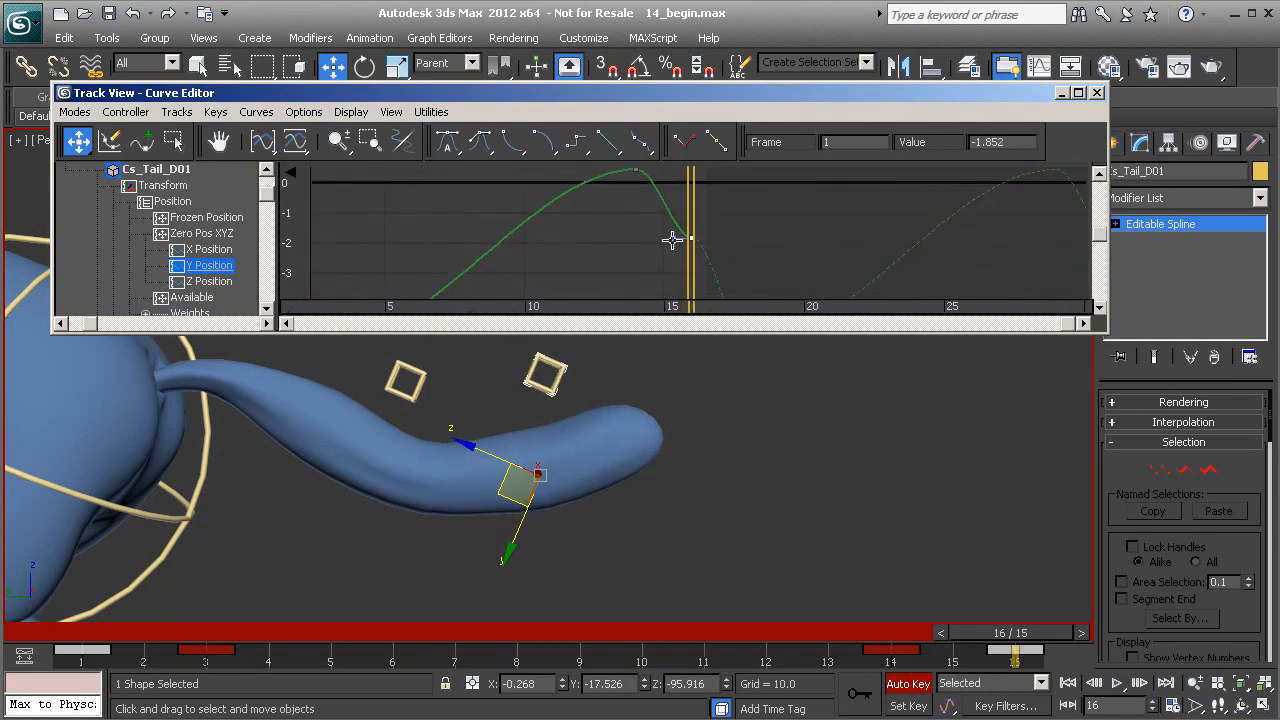
pyautogui.moveTo(294, 262); pyautogui.dragTo(488, 243, button='middle')
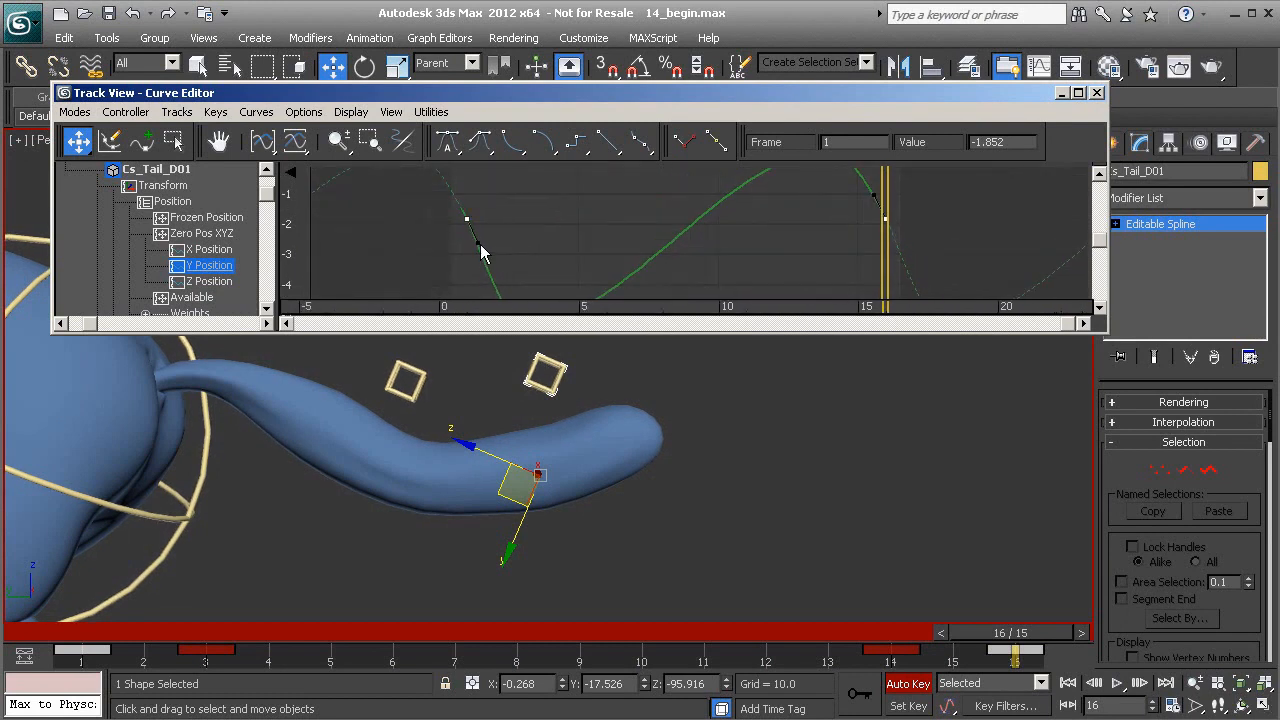
# Raise Cs_Tail_D01's frame 1 and frame 16 Z Position keys to about 0.65 and slope their tangents upward.
pyautogui.click(233, 281)
pyautogui.moveTo(530, 249); pyautogui.dragTo(489, 229, button='middle')
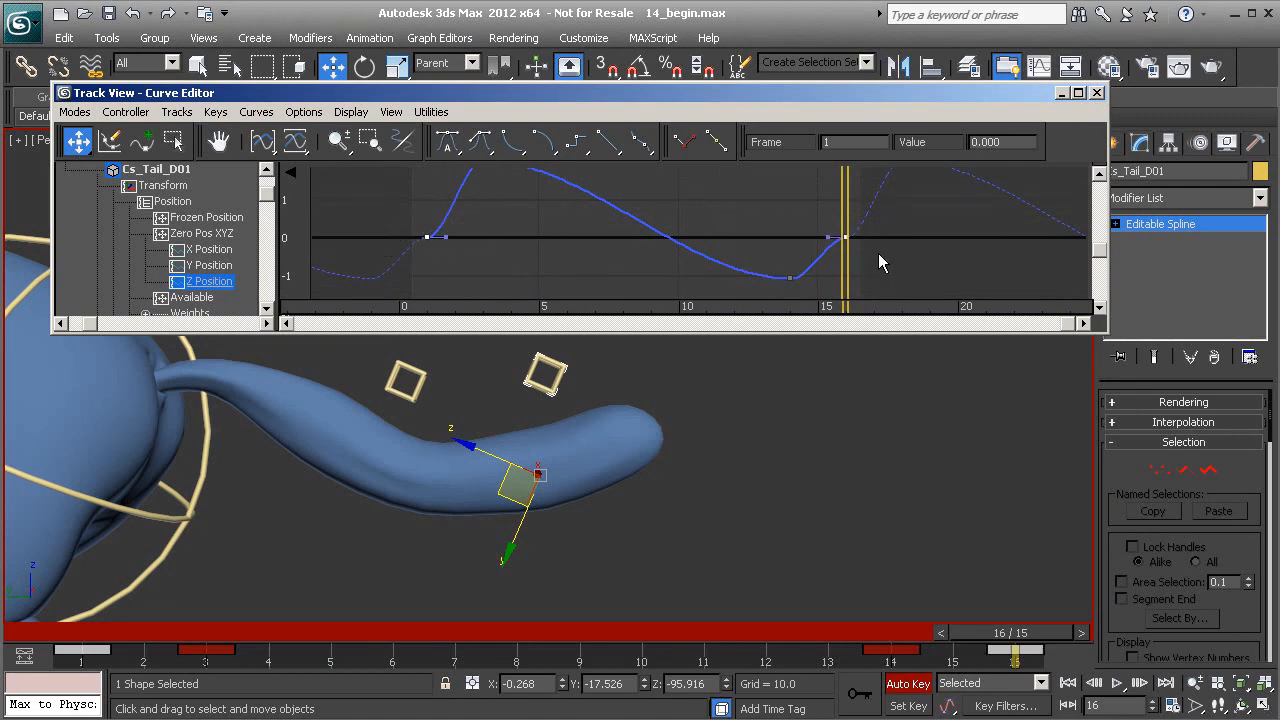
pyautogui.moveTo(850, 238); pyautogui.dragTo(843, 215)
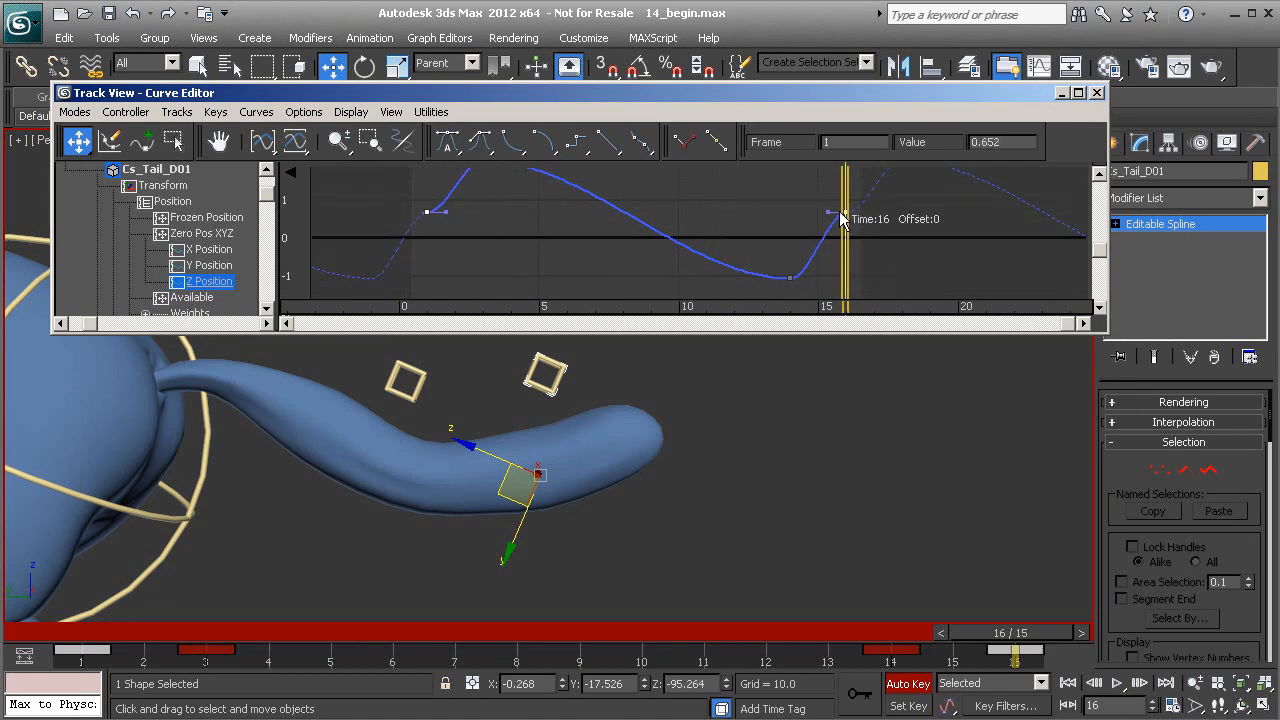
pyautogui.moveTo(448, 214); pyautogui.dragTo(487, 238, button='middle')
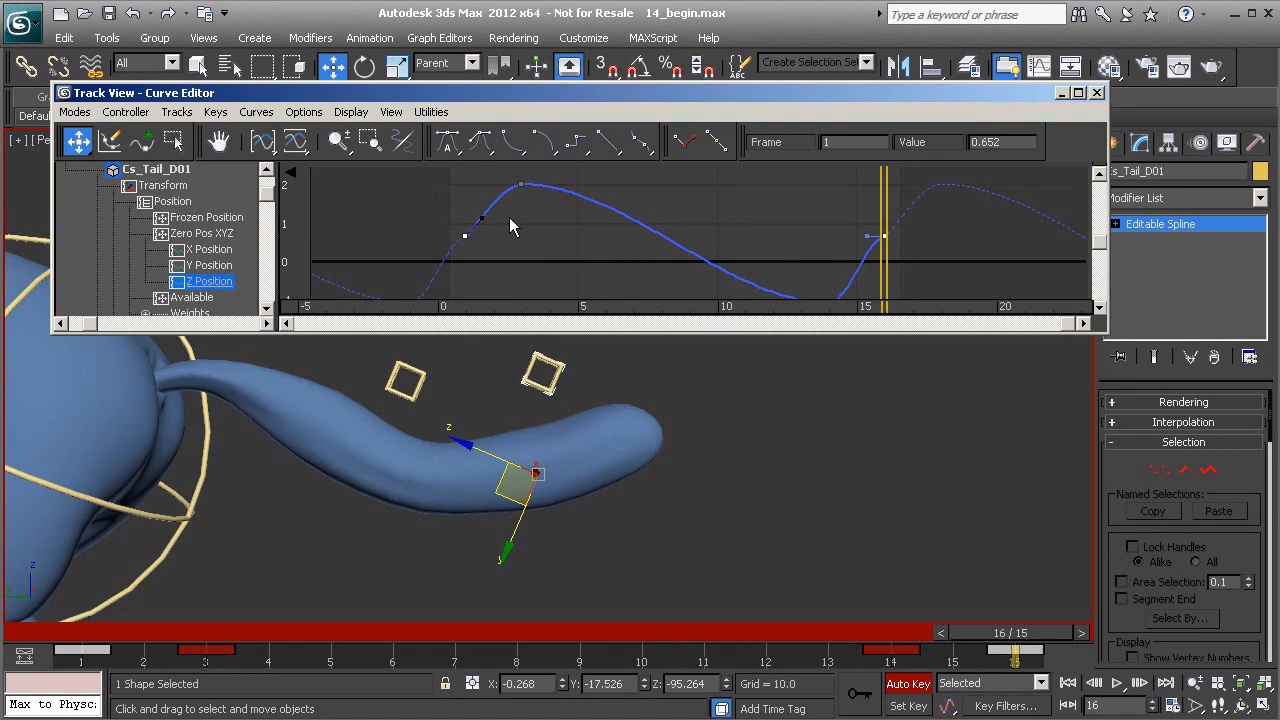
pyautogui.click(835, 240)
# Check the tail's motion from behind and close the curve editor.
pyautogui.moveTo(959, 631)
pyautogui.mouseDown()
pyautogui.moveTo(60, 631)
pyautogui.moveTo(310, 620)
pyautogui.moveTo(1000, 632)
pyautogui.moveTo(90, 632)
pyautogui.moveTo(558, 643)
pyautogui.moveTo(584, 630)
pyautogui.mouseUp()
pyautogui.keyDown('alt'); pyautogui.moveTo(526, 414); pyautogui.dragTo(441, 518, button='middle'); pyautogui.keyUp('alt')
pyautogui.keyDown('alt'); pyautogui.moveTo(534, 441); pyautogui.dragTo(565, 535, button='middle'); pyautogui.keyUp('alt')
pyautogui.moveTo(772, 99); pyautogui.dragTo(790, 92)
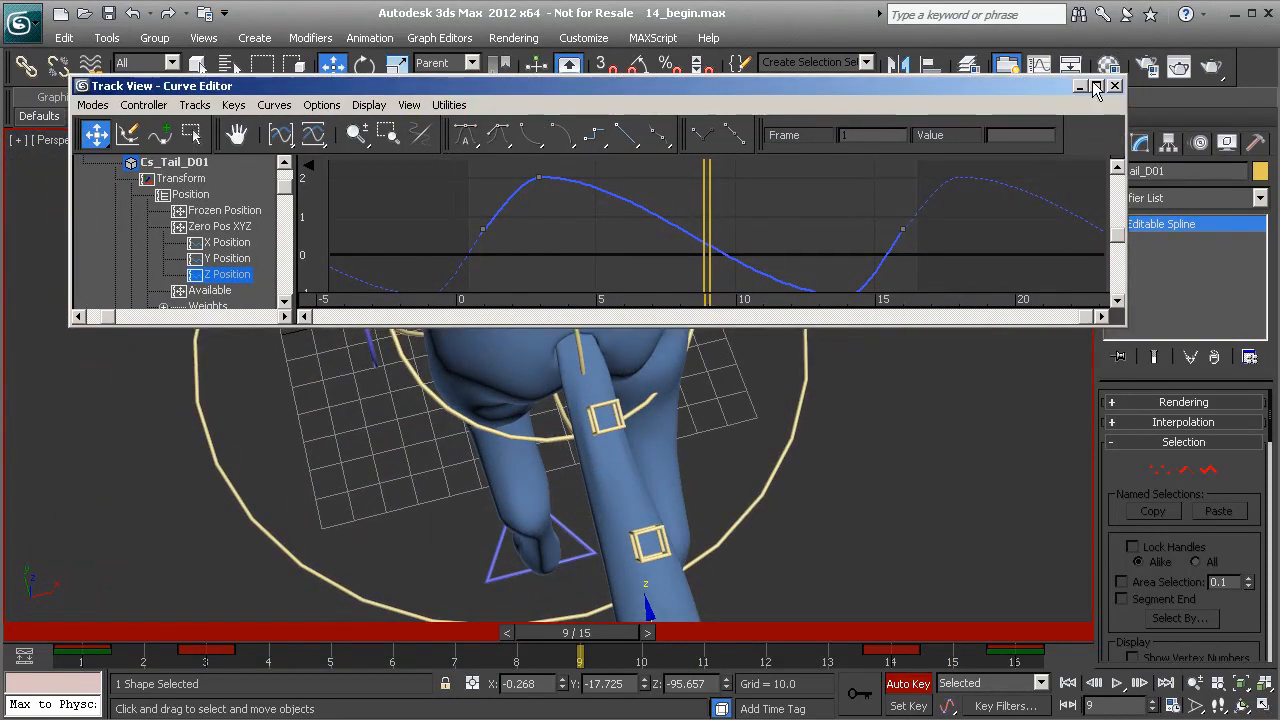
pyautogui.click(1117, 87)
# Select Cs_Tail_B01 and key it at frame 4, moved sideways to about 7.5 on its local X axis.
pyautogui.keyDown('alt'); pyautogui.moveTo(758, 405); pyautogui.dragTo(312, 576, button='middle'); pyautogui.keyUp('alt')
pyautogui.moveTo(150, 640); pyautogui.dragTo(410, 639)
pyautogui.keyDown('alt'); pyautogui.moveTo(430, 388); pyautogui.dragTo(445, 424, button='middle'); pyautogui.keyUp('alt')
pyautogui.moveTo(344, 634); pyautogui.dragTo(278, 615)
pyautogui.keyDown('alt'); pyautogui.moveTo(328, 470); pyautogui.dragTo(391, 466, button='middle'); pyautogui.keyUp('alt')
pyautogui.keyDown('alt'); pyautogui.moveTo(297, 531); pyautogui.dragTo(292, 590, button='middle'); pyautogui.keyUp('alt')
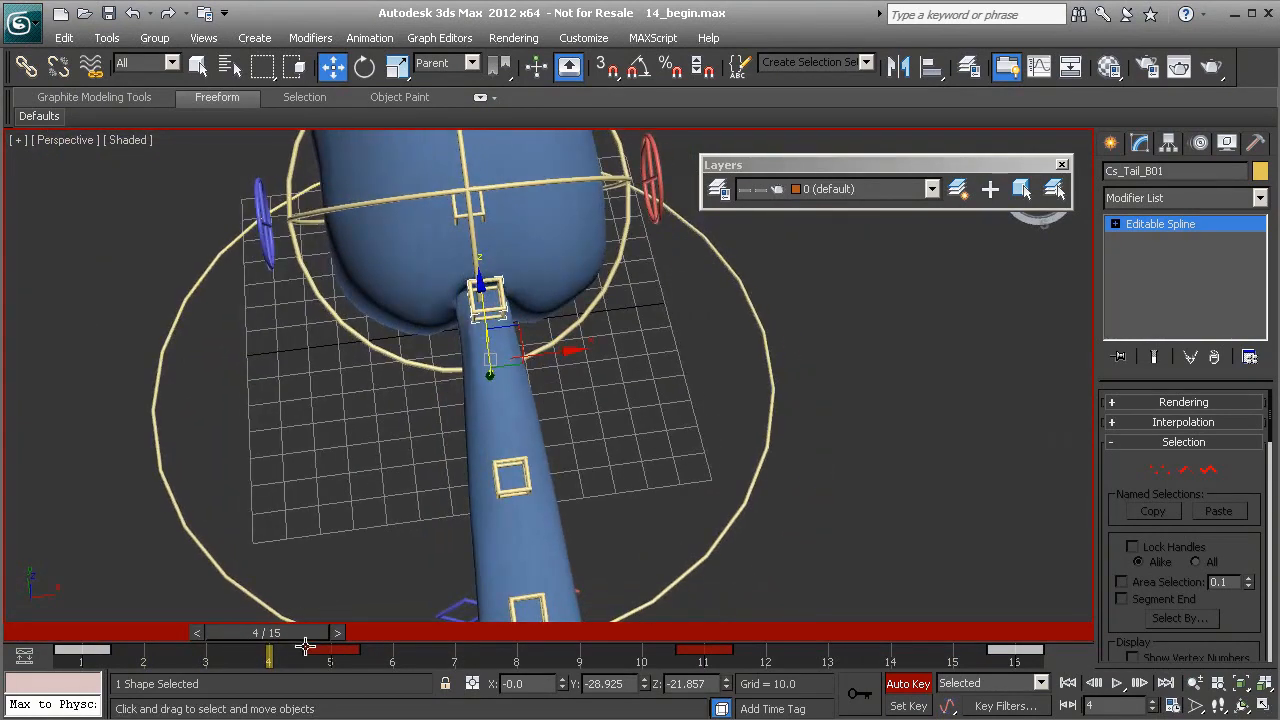
pyautogui.moveTo(287, 634); pyautogui.dragTo(228, 630)
pyautogui.press('w')
pyautogui.keyDown('alt'); pyautogui.moveTo(560, 330); pyautogui.dragTo(580, 355, button='middle'); pyautogui.keyUp('alt')
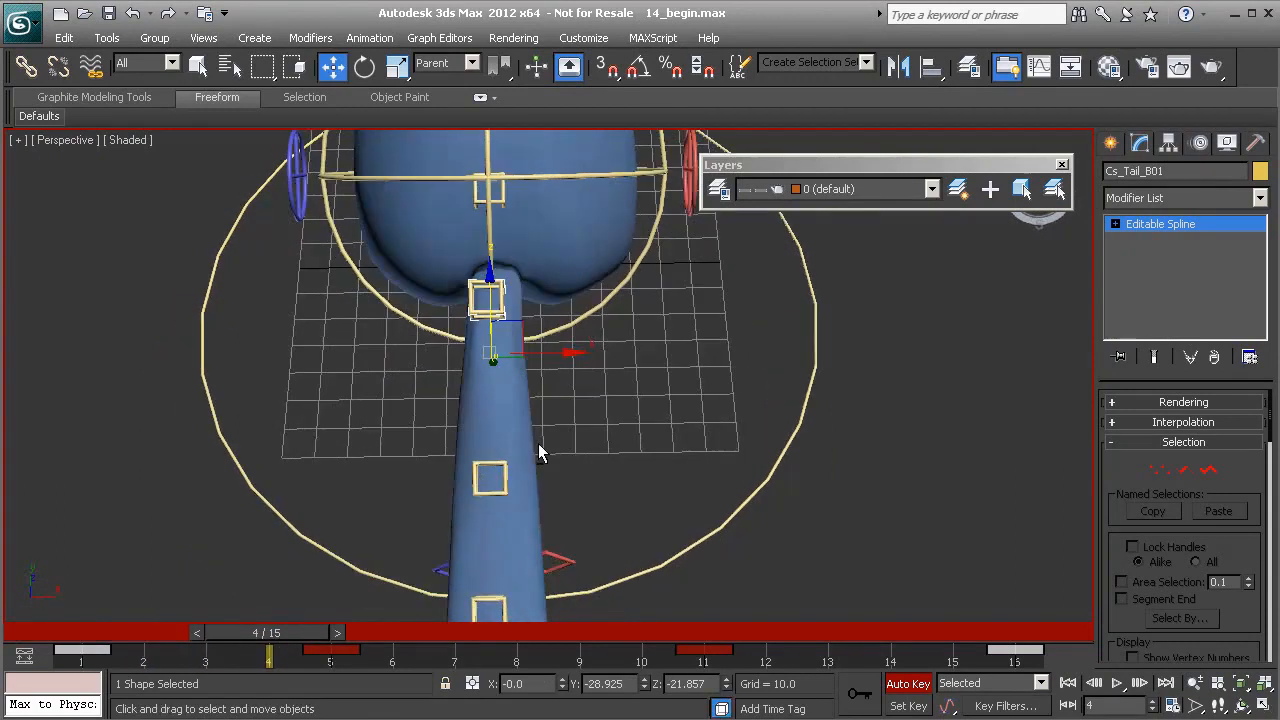
pyautogui.moveTo(570, 352); pyautogui.dragTo(600, 351)
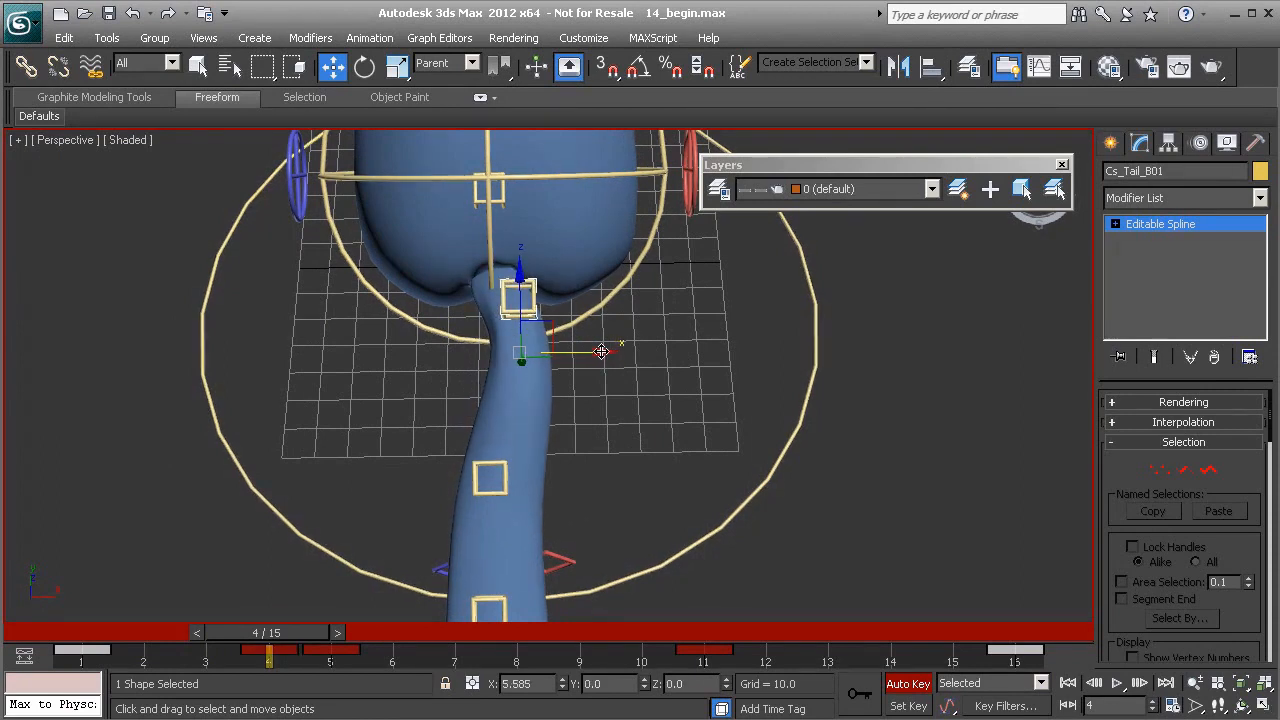
# Key Cs_Tail_B01 at frame 12, moved sideways in the opposite direction to about -9.1 on X.
pyautogui.moveTo(306, 629); pyautogui.dragTo(765, 643)
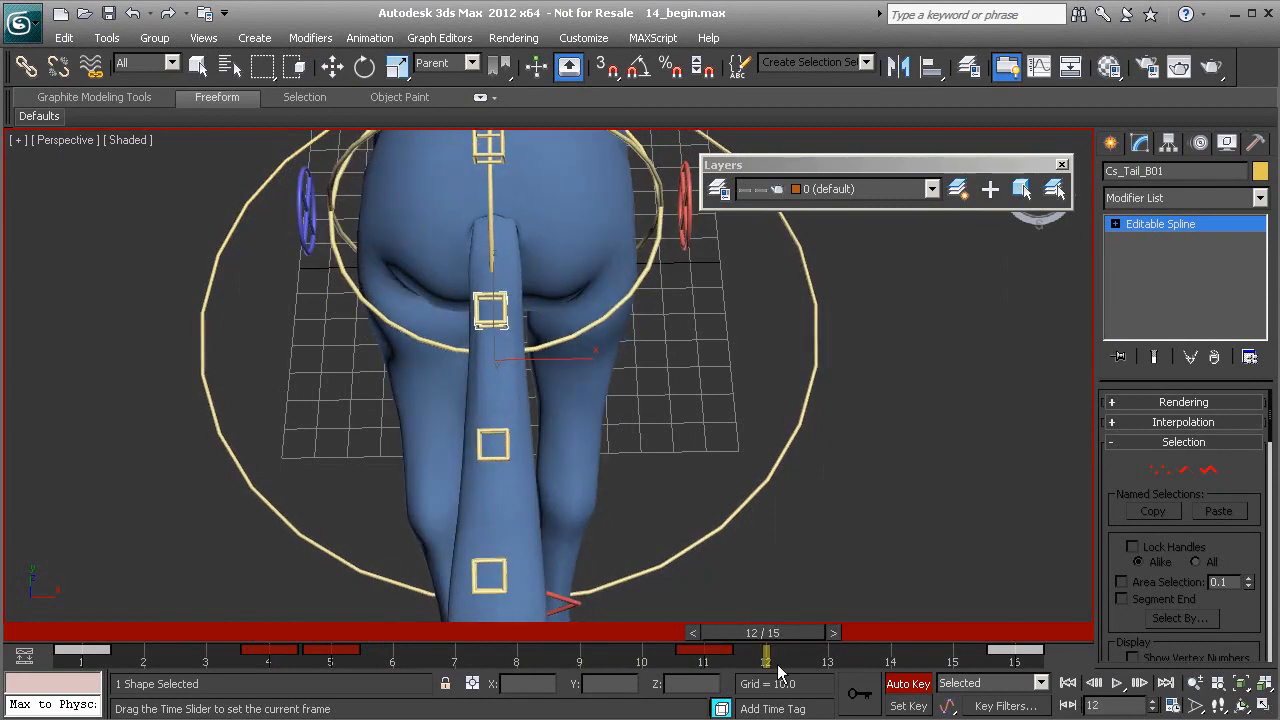
pyautogui.moveTo(572, 358); pyautogui.dragTo(540, 361)
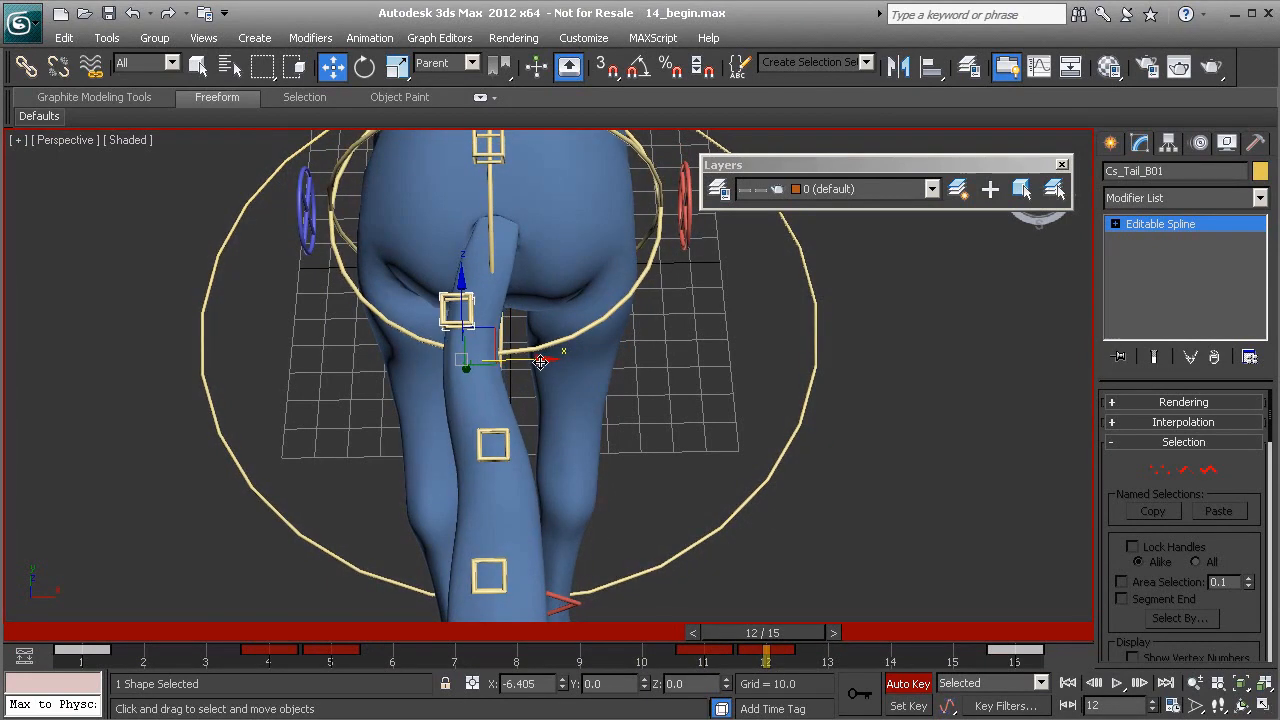
pyautogui.keyDown('alt'); pyautogui.moveTo(415, 427); pyautogui.dragTo(712, 574, button='middle'); pyautogui.keyUp('alt')
pyautogui.moveTo(772, 633)
pyautogui.mouseDown()
pyautogui.moveTo(136, 632)
pyautogui.moveTo(640, 640)
pyautogui.moveTo(735, 655)
pyautogui.moveTo(786, 645)
pyautogui.mouseUp()
pyautogui.keyDown('alt'); pyautogui.moveTo(598, 426); pyautogui.dragTo(539, 423, button='middle'); pyautogui.keyUp('alt')
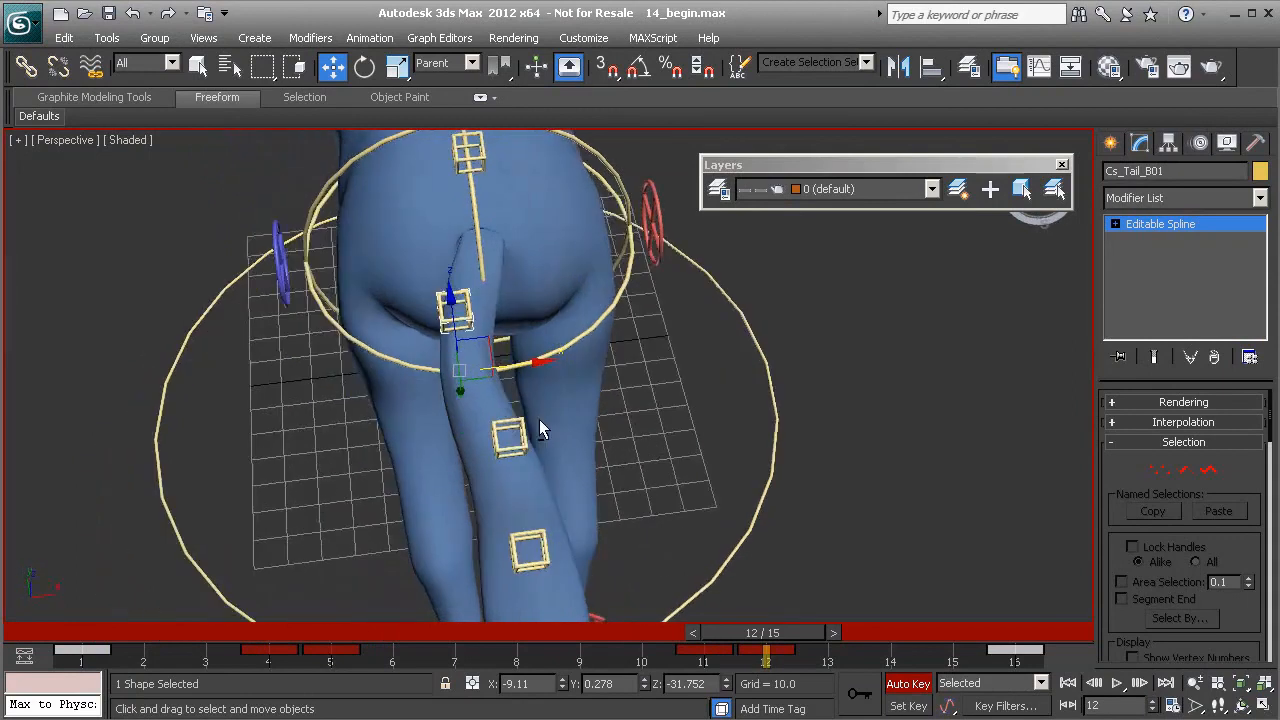
pyautogui.moveTo(773, 637)
pyautogui.mouseDown()
pyautogui.moveTo(748, 636)
pyautogui.moveTo(770, 636)
pyautogui.mouseUp()
pyautogui.press('w')
pyautogui.keyDown('alt'); pyautogui.moveTo(648, 530); pyautogui.dragTo(624, 499, button='middle'); pyautogui.keyUp('alt')
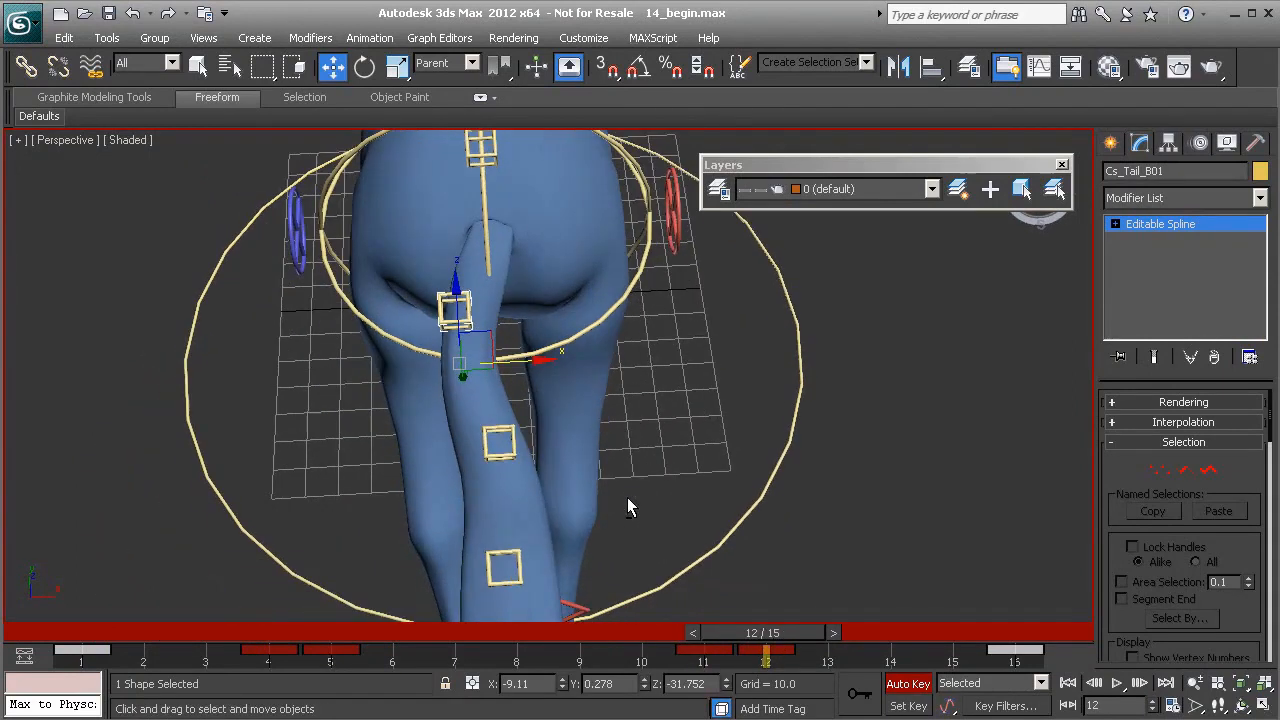
# Open the curve editor for Cs_Tail_B01, enlarge it and display only the X Position curve.
pyautogui.rightClick(852, 340)
pyautogui.click(911, 482)
pyautogui.moveTo(660, 362); pyautogui.dragTo(690, 402, button='middle')
pyautogui.moveTo(744, 300); pyautogui.dragTo(766, 437)
pyautogui.click(242, 276)
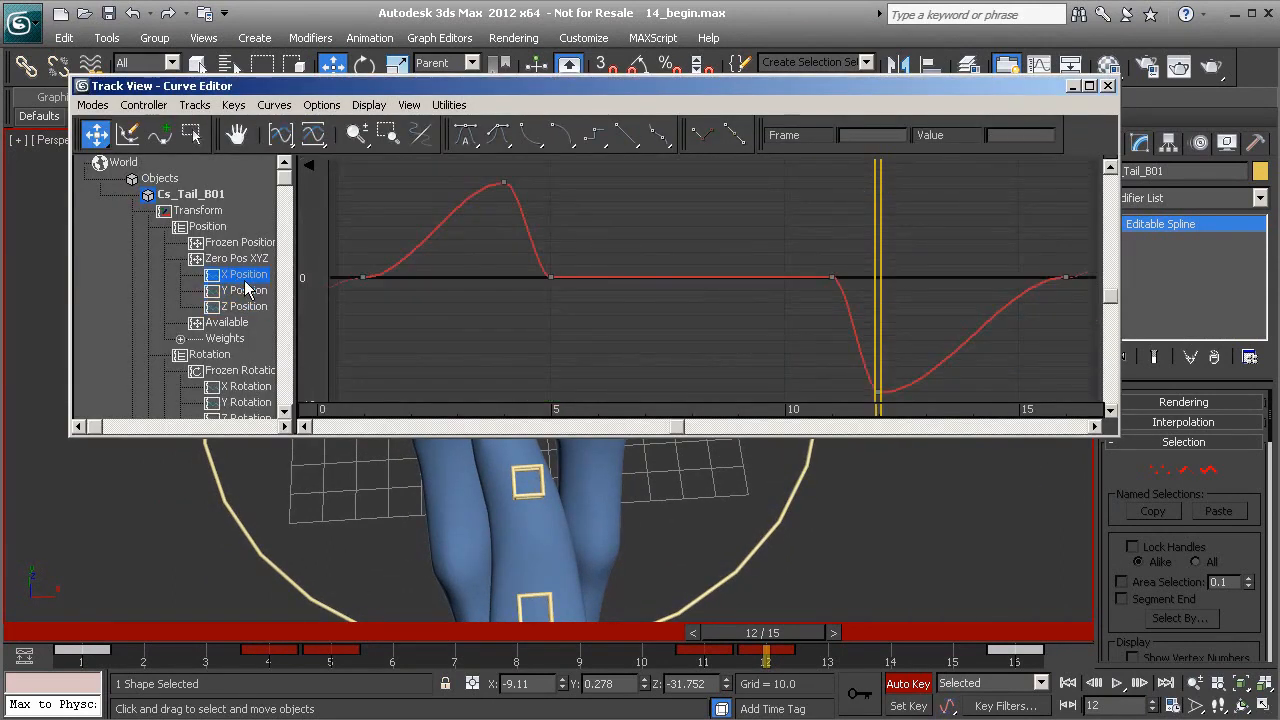
# Delete the flat keys at frames 5 and 11 from Cs_Tail_B01's X Position curve.
pyautogui.moveTo(305, 628); pyautogui.dragTo(401, 645)
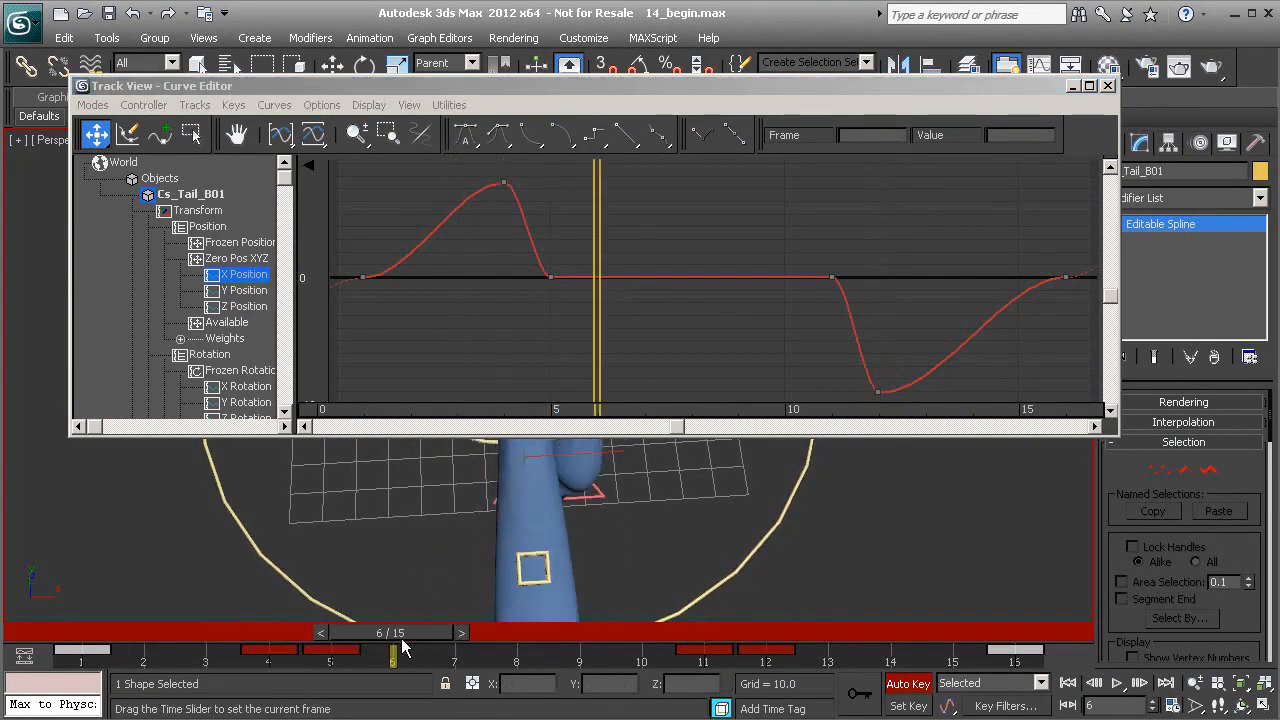
pyautogui.moveTo(618, 305); pyautogui.dragTo(551, 265)
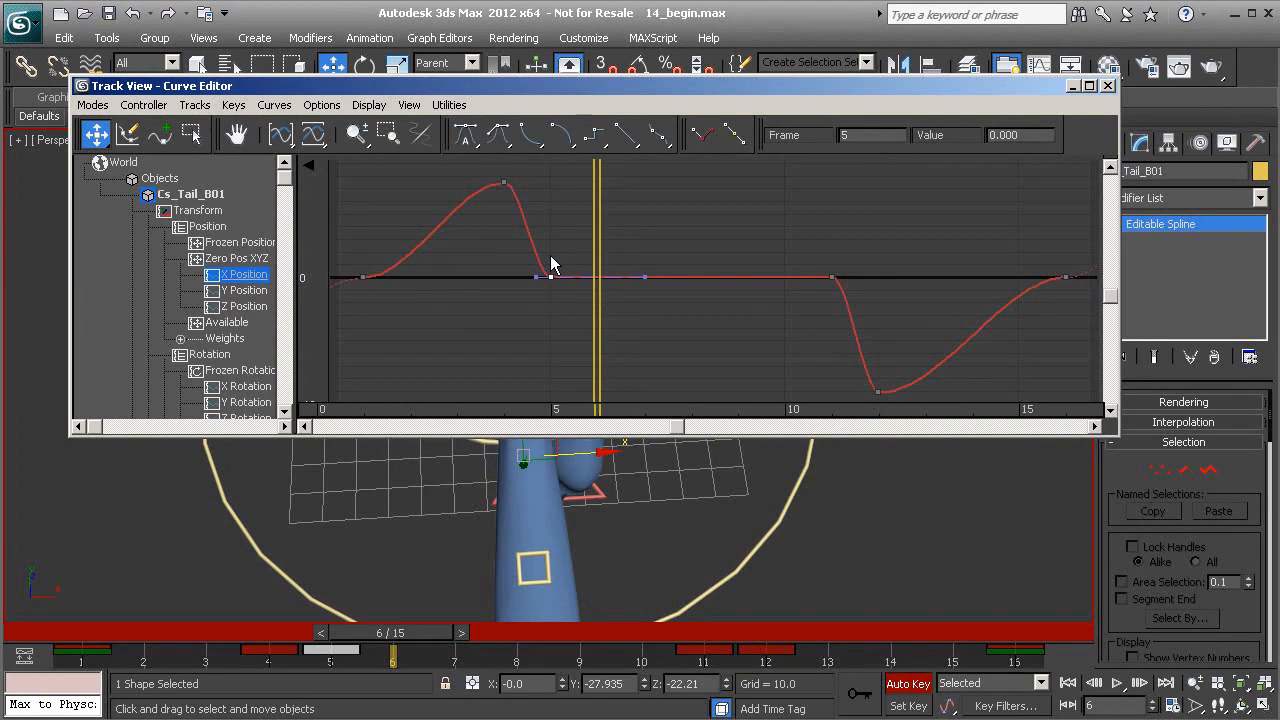
pyautogui.press('Delete')
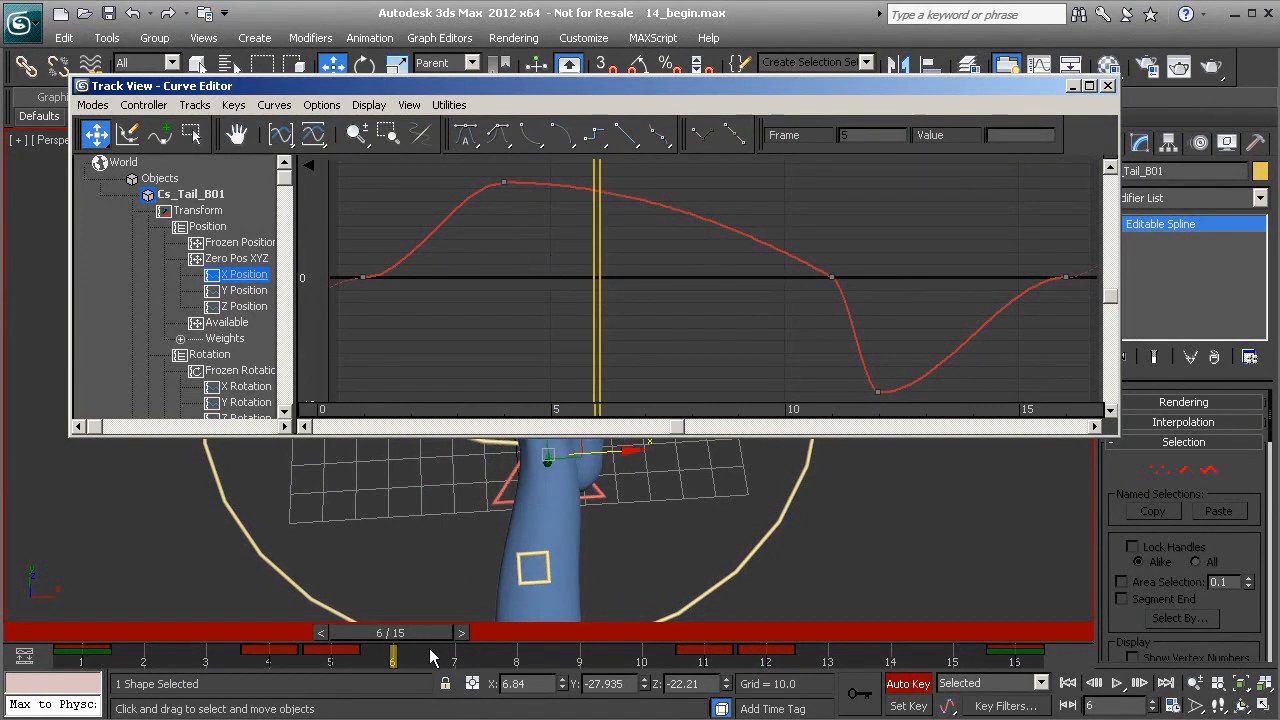
pyautogui.moveTo(415, 636); pyautogui.dragTo(717, 625)
pyautogui.moveTo(777, 200); pyautogui.dragTo(872, 314)
pyautogui.press('Delete')
pyautogui.scroll(-2, 651, 251)
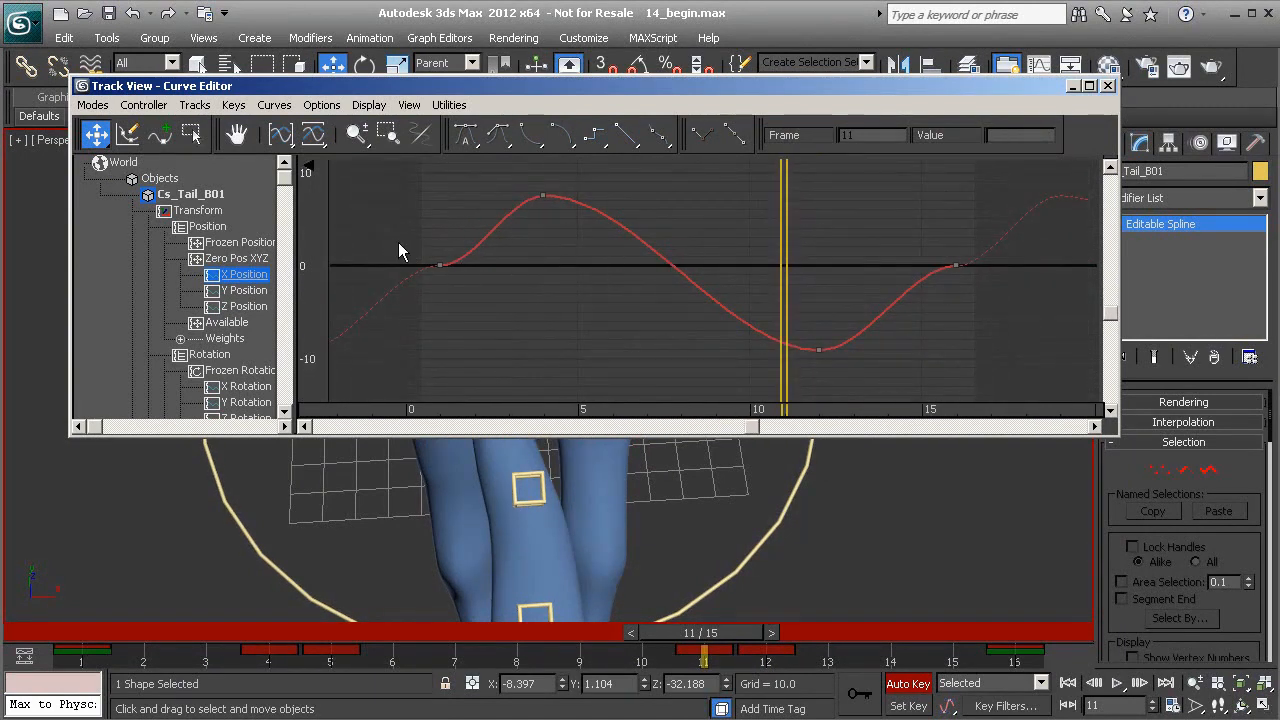
# Slope the tangents of Cs_Tail_B01's frame 1 and frame 16 X Position keys upward for a smooth loop.
pyautogui.moveTo(472, 247); pyautogui.dragTo(474, 230)
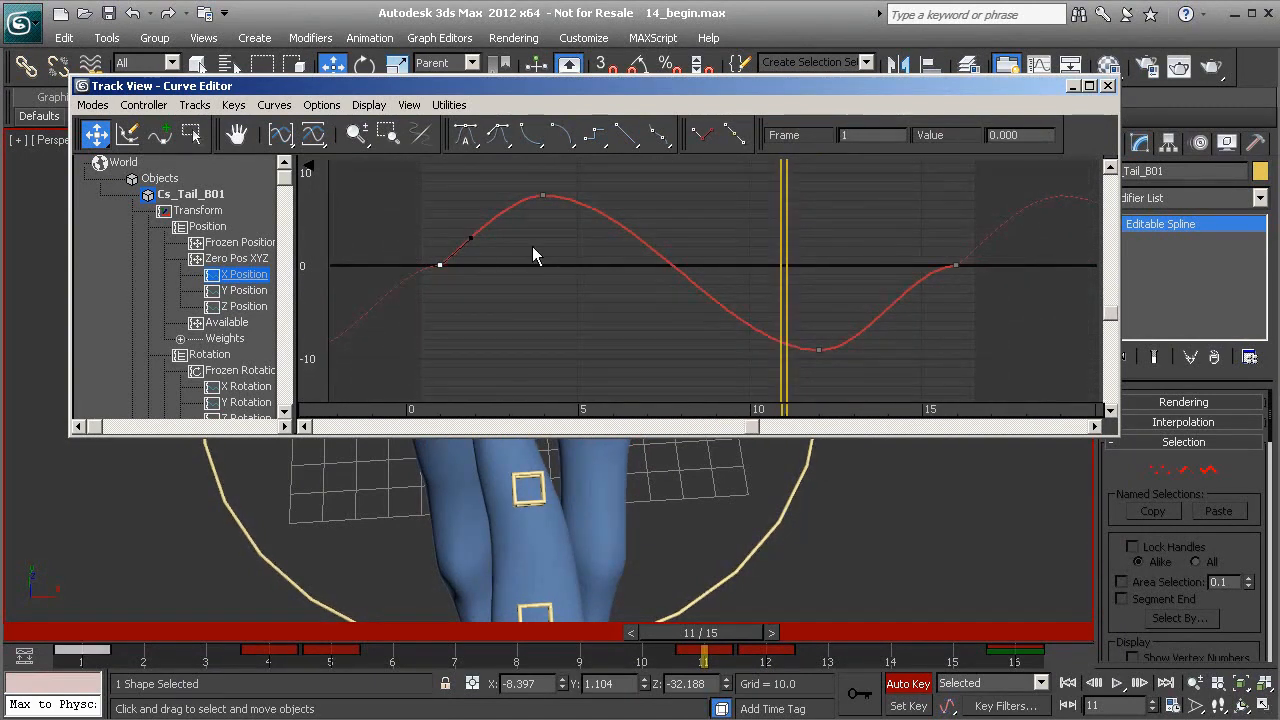
pyautogui.moveTo(926, 232); pyautogui.dragTo(1003, 306)
pyautogui.moveTo(910, 268); pyautogui.dragTo(924, 306)
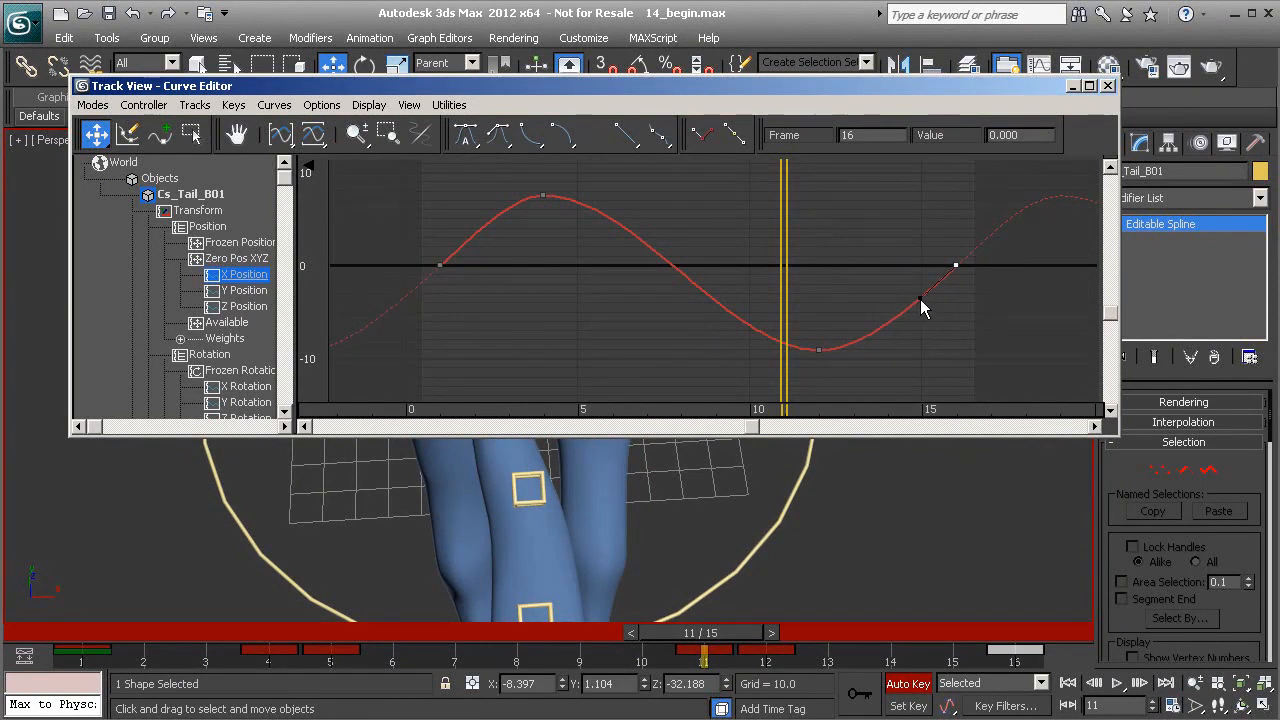
# Delete the extra keys at frames 12 and 4 from Cs_Tail_B01's Y Position curve.
pyautogui.click(258, 291)
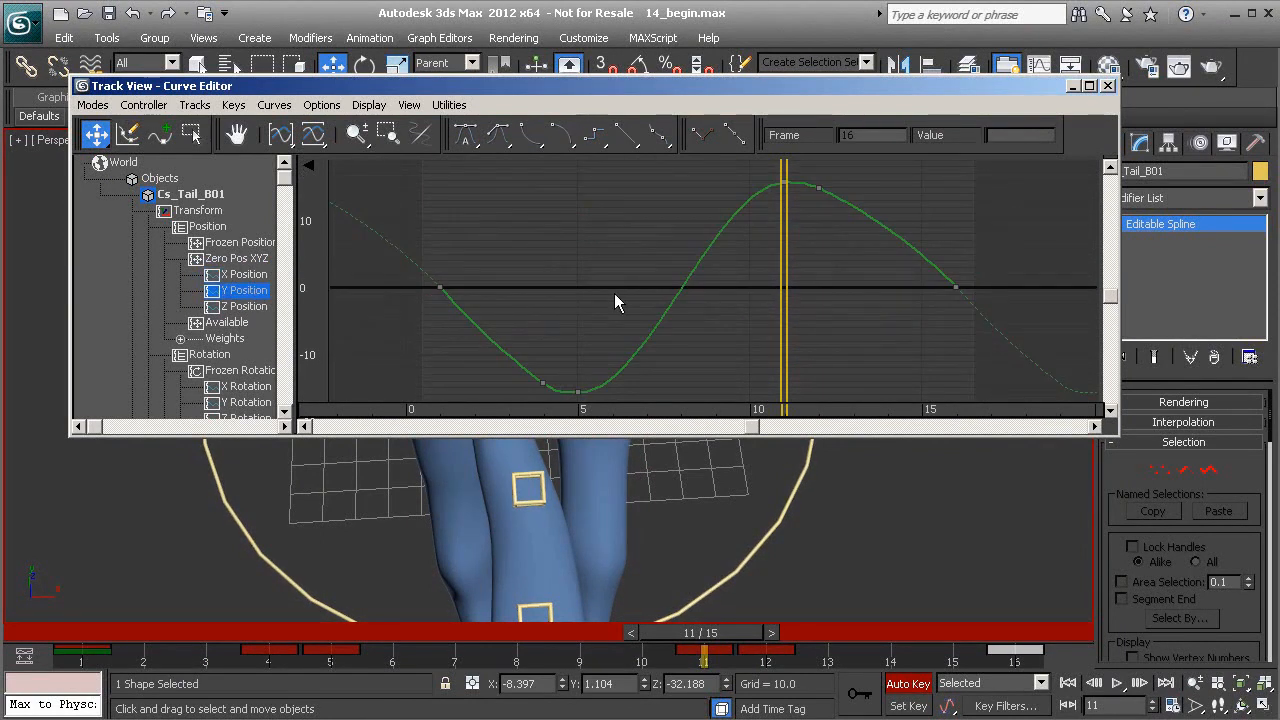
pyautogui.moveTo(714, 273); pyautogui.dragTo(662, 280, button='middle')
pyautogui.moveTo(722, 631); pyautogui.dragTo(789, 638)
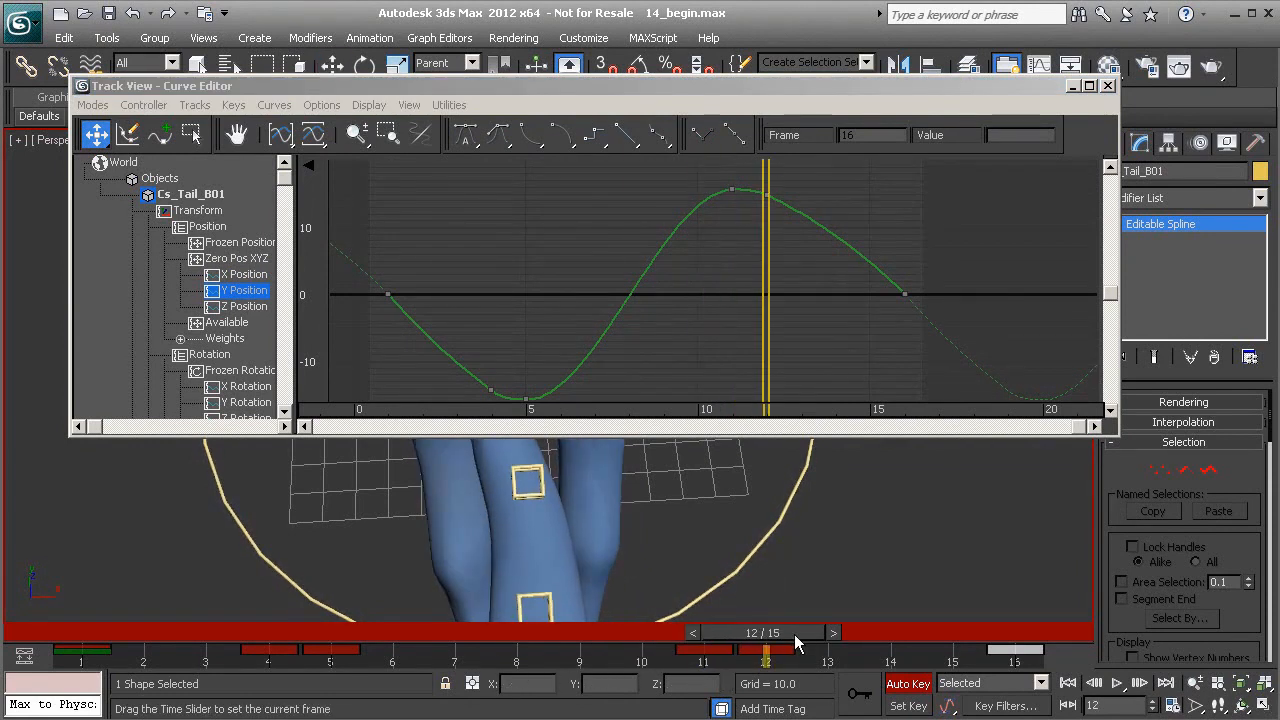
pyautogui.click(764, 192)
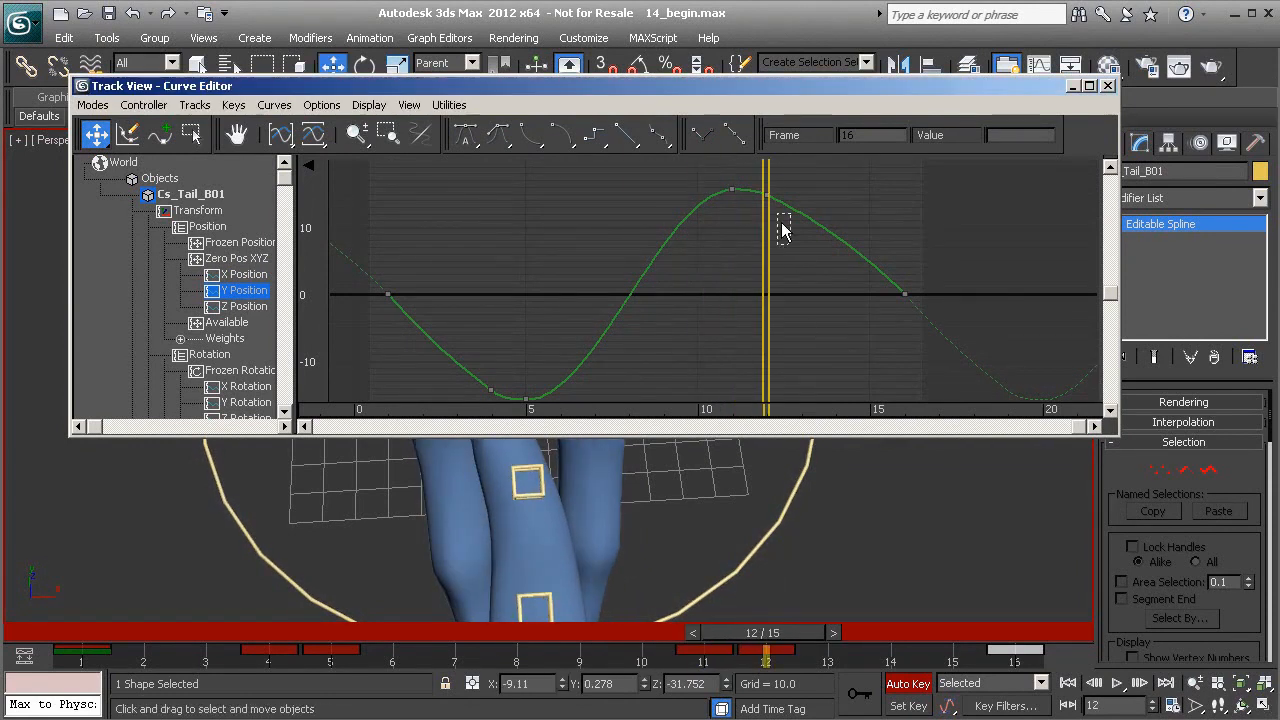
pyautogui.click(754, 176)
pyautogui.moveTo(795, 637); pyautogui.dragTo(281, 590)
pyautogui.moveTo(445, 353); pyautogui.dragTo(440, 319, button='middle')
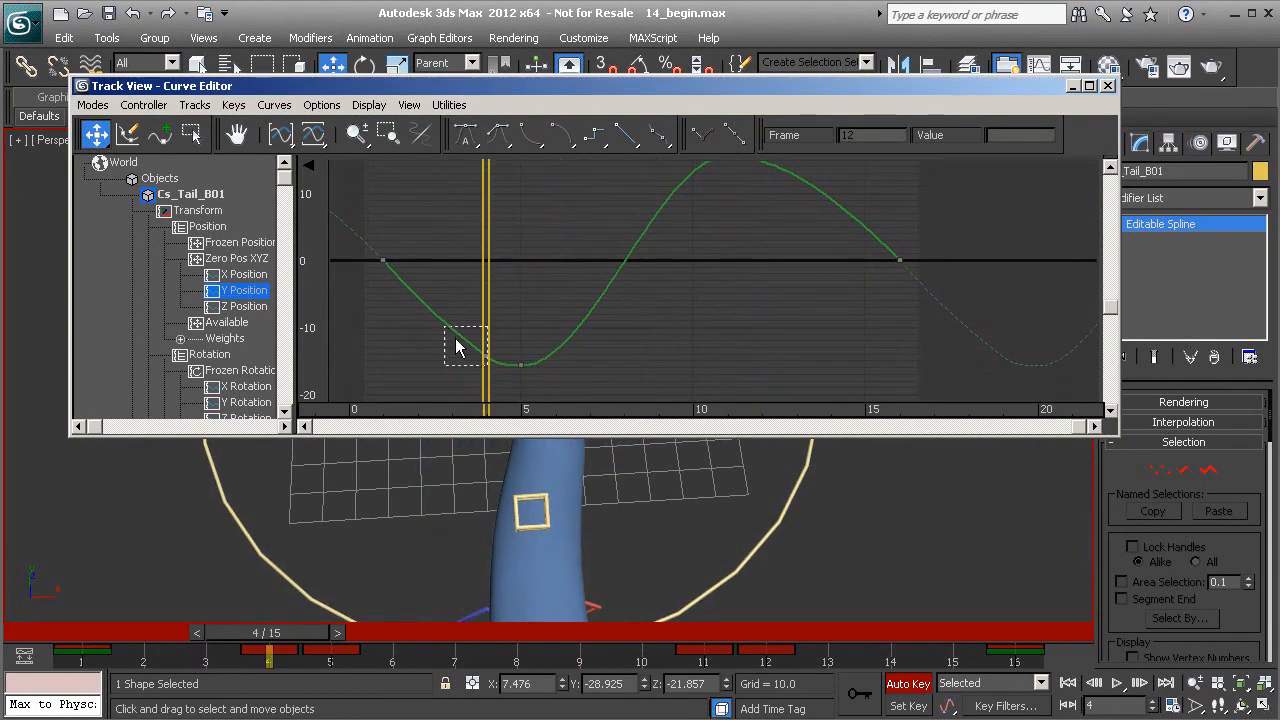
pyautogui.press('Delete')
# Delete the extra keys at frames 4 and 12 from Cs_Tail_B01's Z Position curve and minimize the curve editor.
pyautogui.click(260, 306)
pyautogui.click(476, 188)
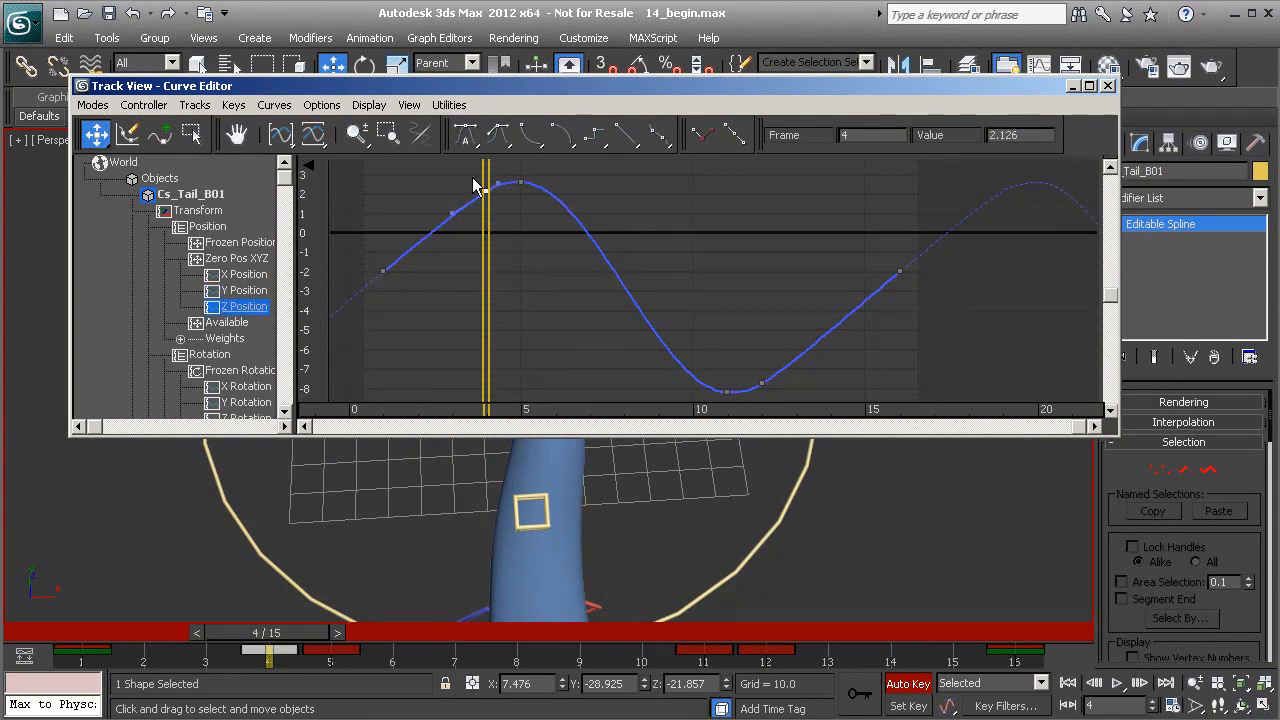
pyautogui.press('Delete')
pyautogui.moveTo(298, 634); pyautogui.dragTo(792, 658)
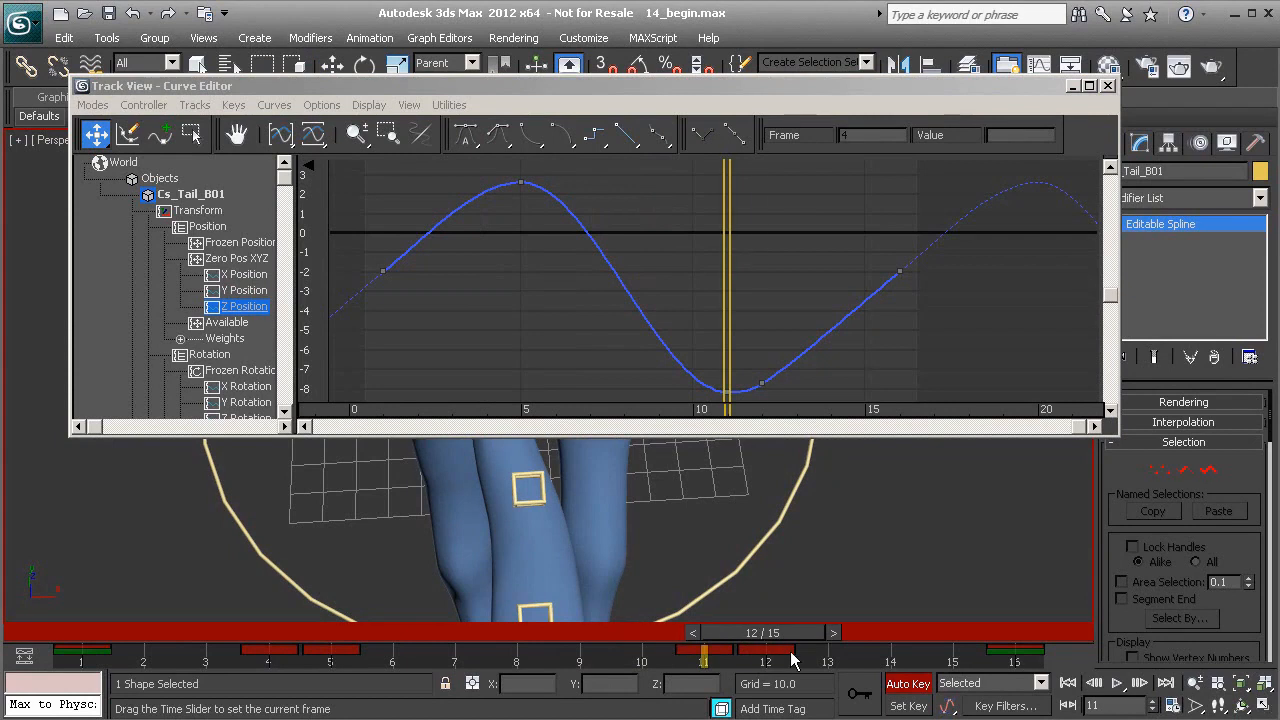
pyautogui.moveTo(820, 345); pyautogui.dragTo(800, 303, button='middle')
pyautogui.moveTo(790, 386); pyautogui.dragTo(733, 316)
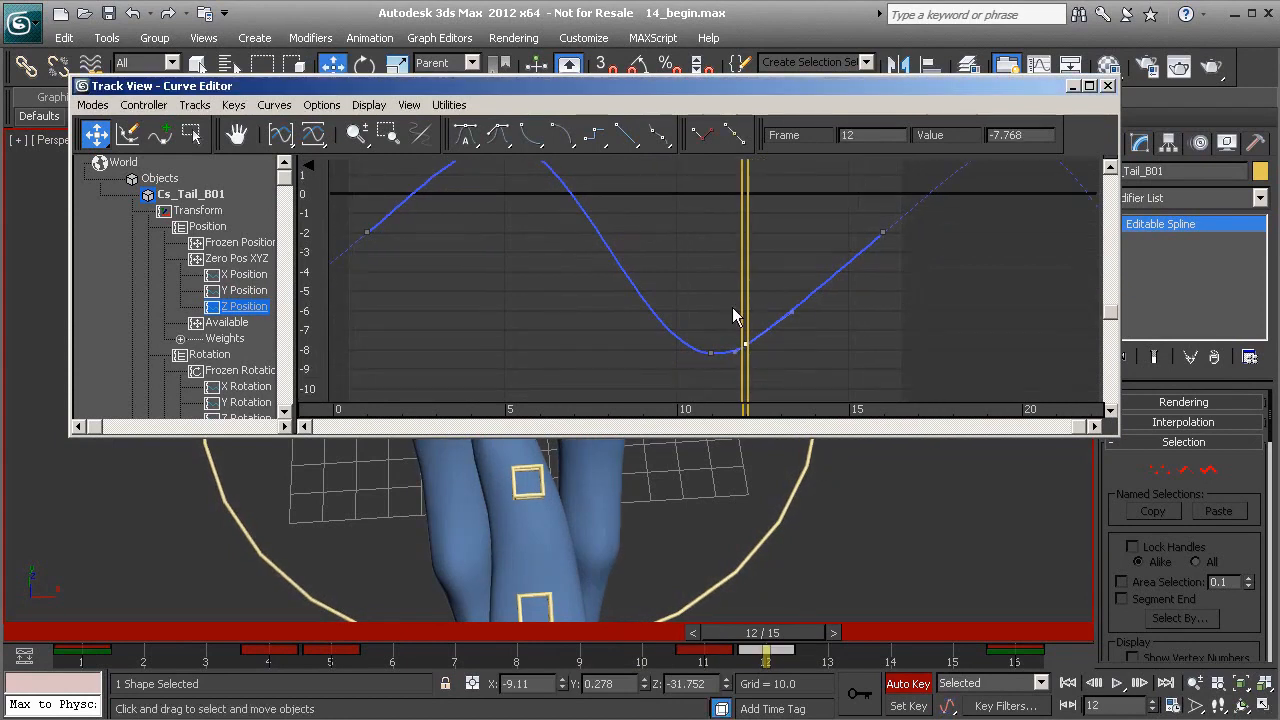
pyautogui.press('Delete')
pyautogui.moveTo(602, 254); pyautogui.dragTo(543, 204, button='middle')
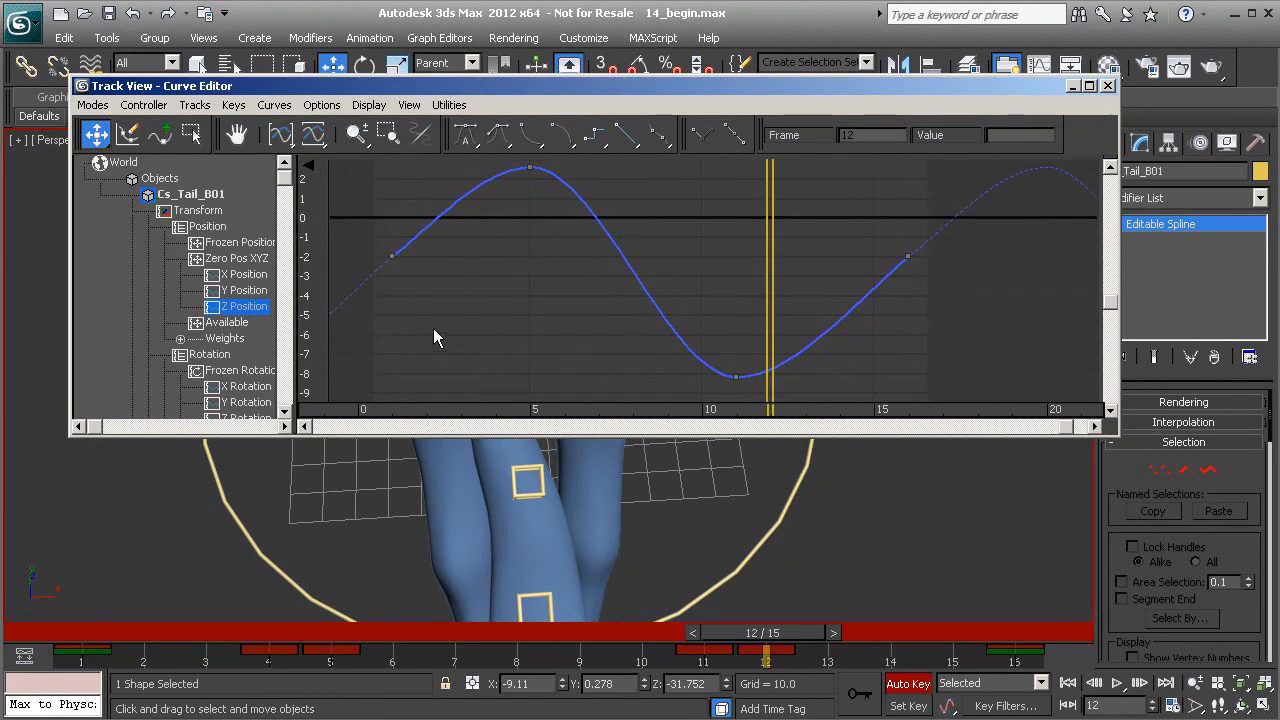
pyautogui.click(1068, 87)
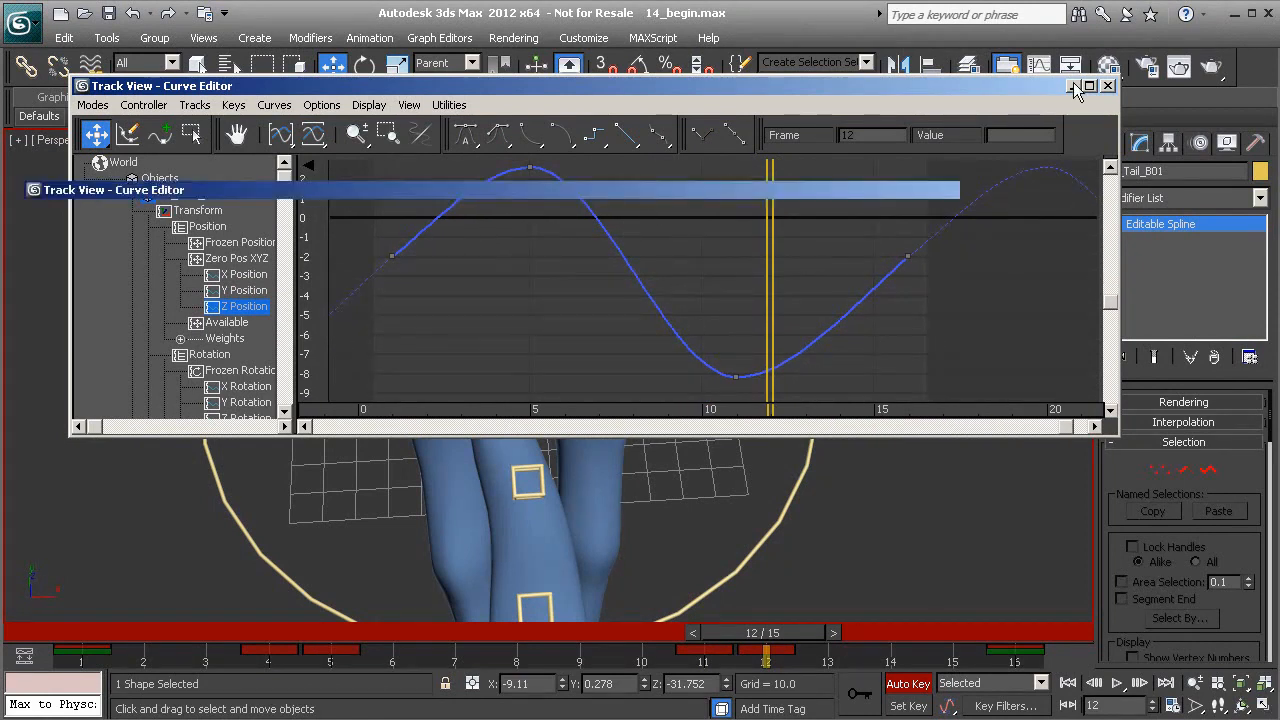
# Key Cs_Tail_C01 at frame 6, moved sideways to about 9.6 on X.
pyautogui.click(538, 486)
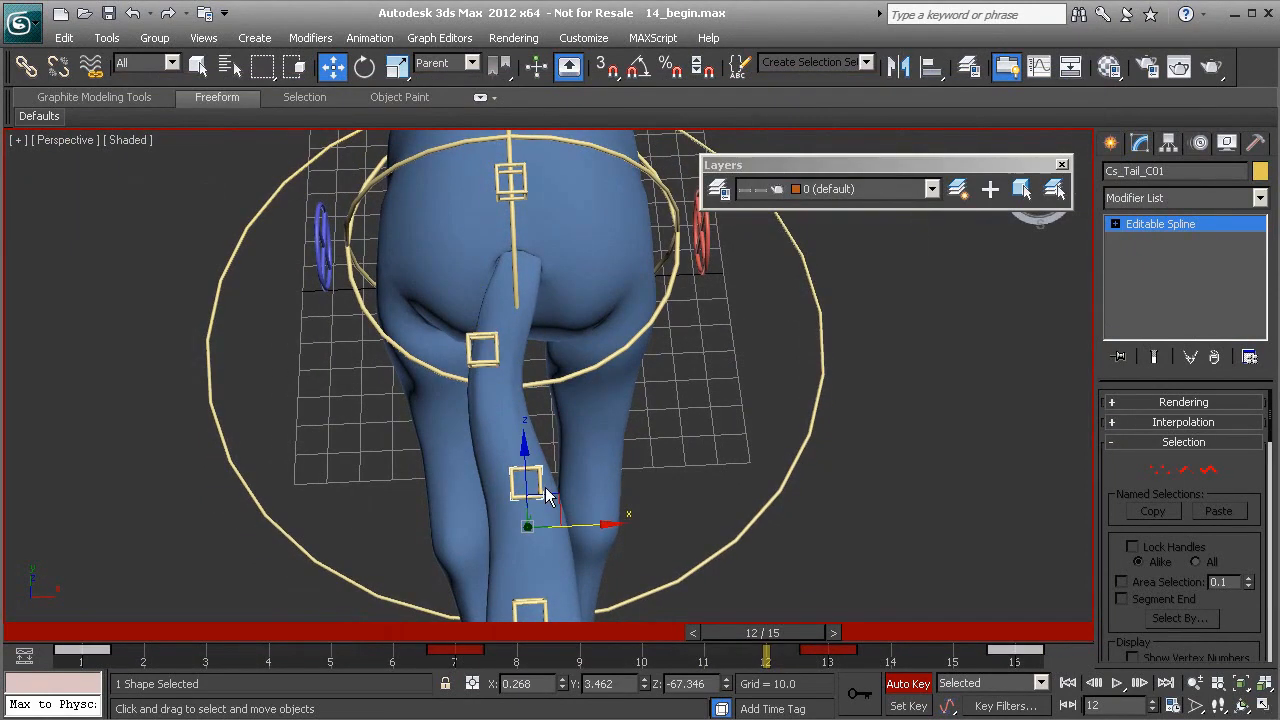
pyautogui.moveTo(464, 641); pyautogui.dragTo(392, 641)
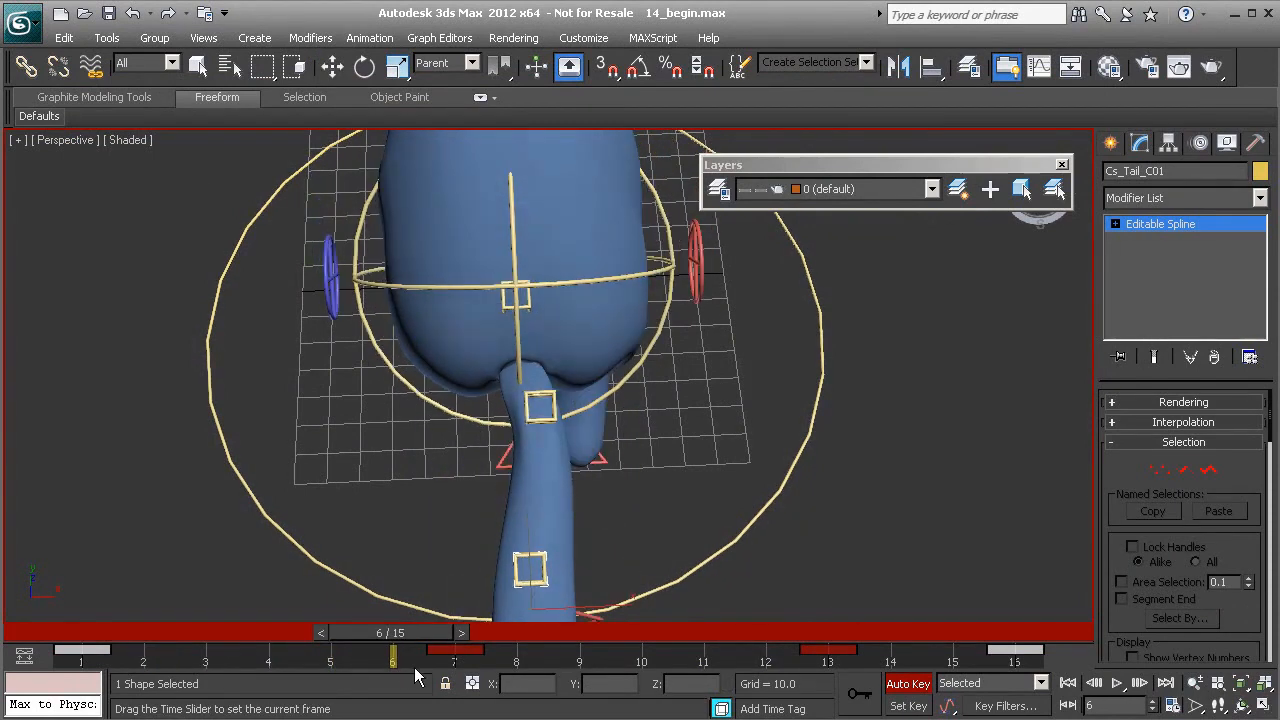
pyautogui.press('w')
pyautogui.keyDown('alt'); pyautogui.moveTo(627, 566); pyautogui.dragTo(614, 523, button='middle'); pyautogui.keyUp('alt')
pyautogui.moveTo(612, 533); pyautogui.dragTo(647, 529)
pyautogui.moveTo(655, 530); pyautogui.dragTo(655, 527, button='middle')
# Key Cs_Tail_C01 at frame 14, moved sideways in the opposite direction to about -7.2 on X.
pyautogui.moveTo(413, 630); pyautogui.dragTo(932, 635)
pyautogui.press('w')
pyautogui.moveTo(609, 442); pyautogui.dragTo(582, 445)
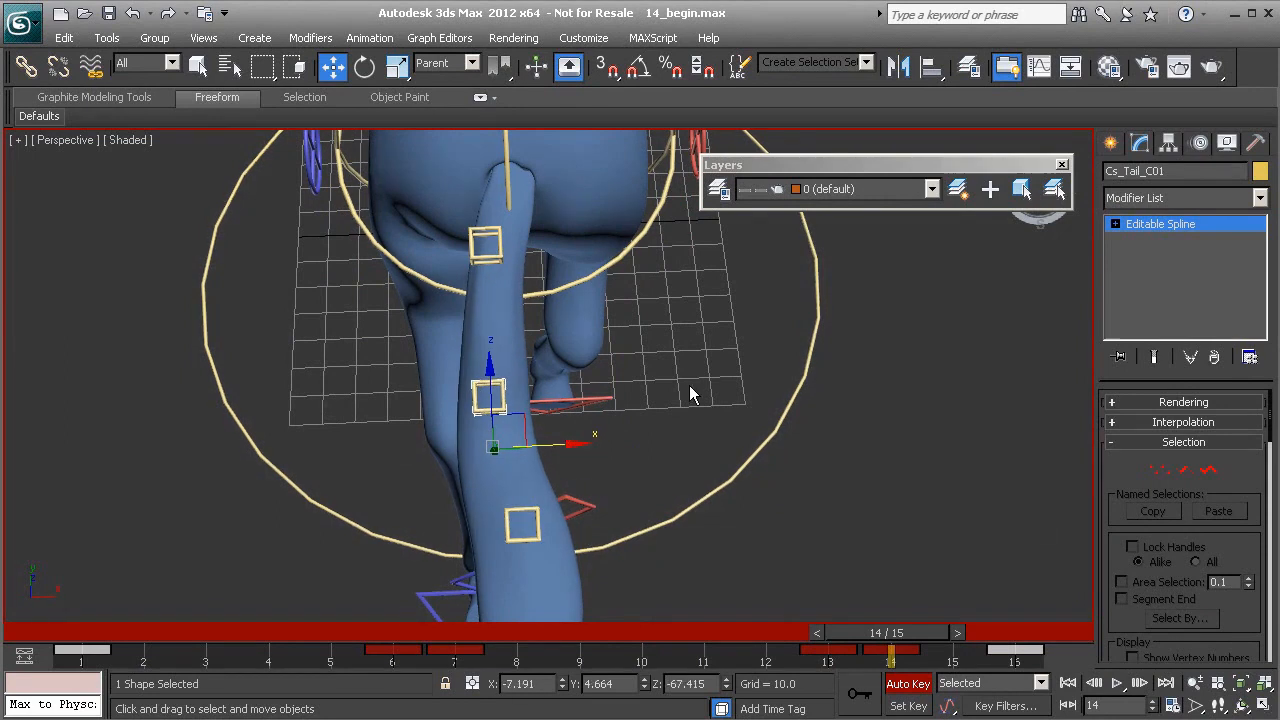
# Open the curve editor for Cs_Tail_C01 and delete the flat keys at frames 7 and 13 from its X Position curve.
pyautogui.rightClick(680, 330)
pyautogui.click(740, 476)
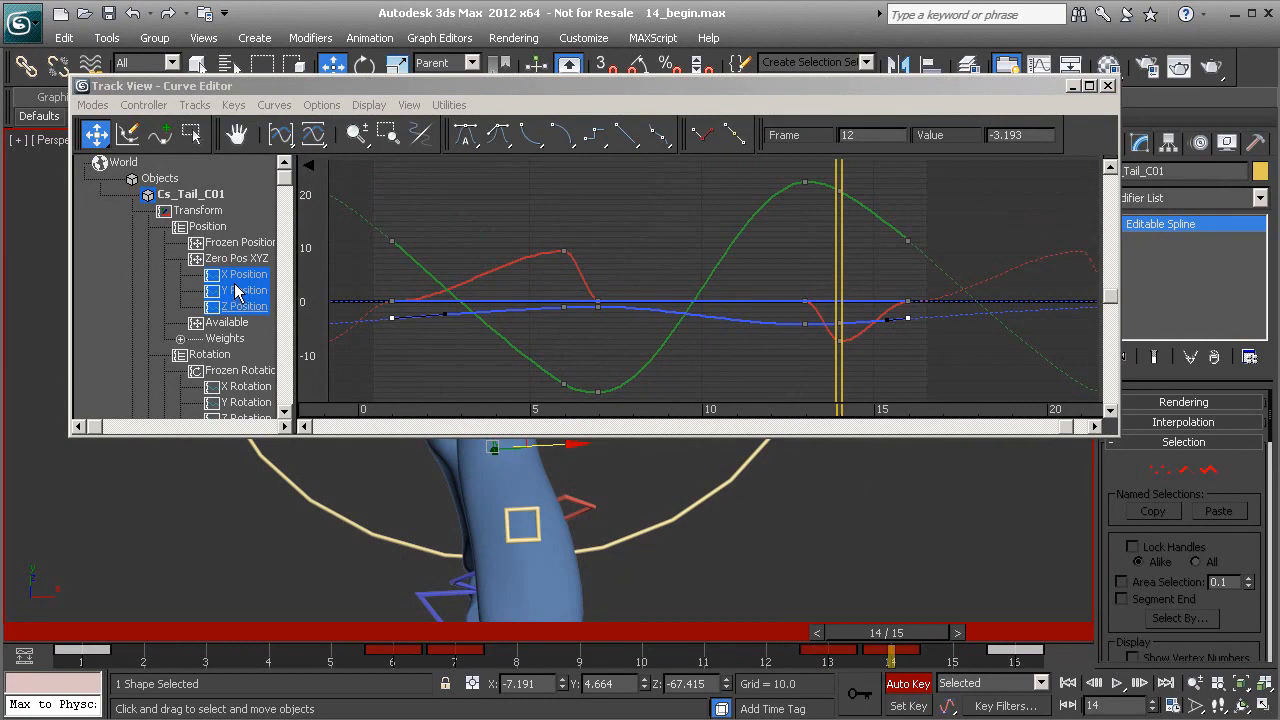
pyautogui.click(238, 278)
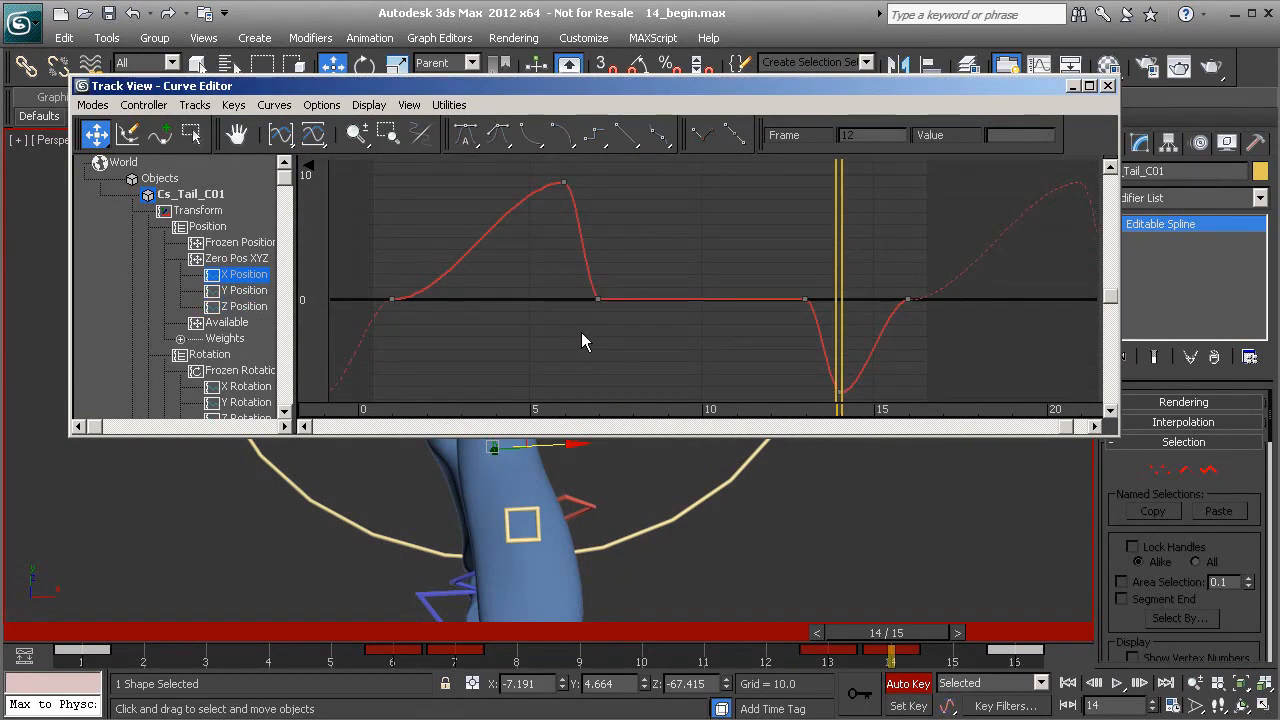
pyautogui.moveTo(473, 631); pyautogui.dragTo(436, 633)
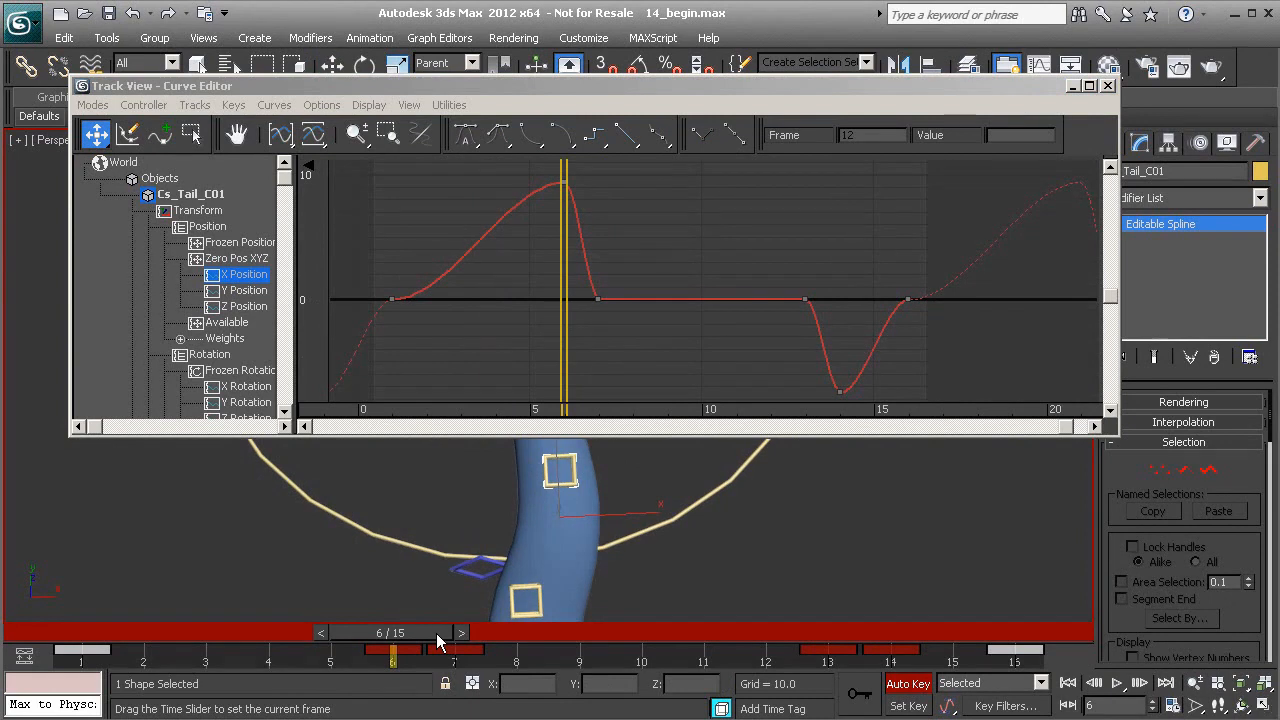
pyautogui.moveTo(436, 633); pyautogui.dragTo(484, 648)
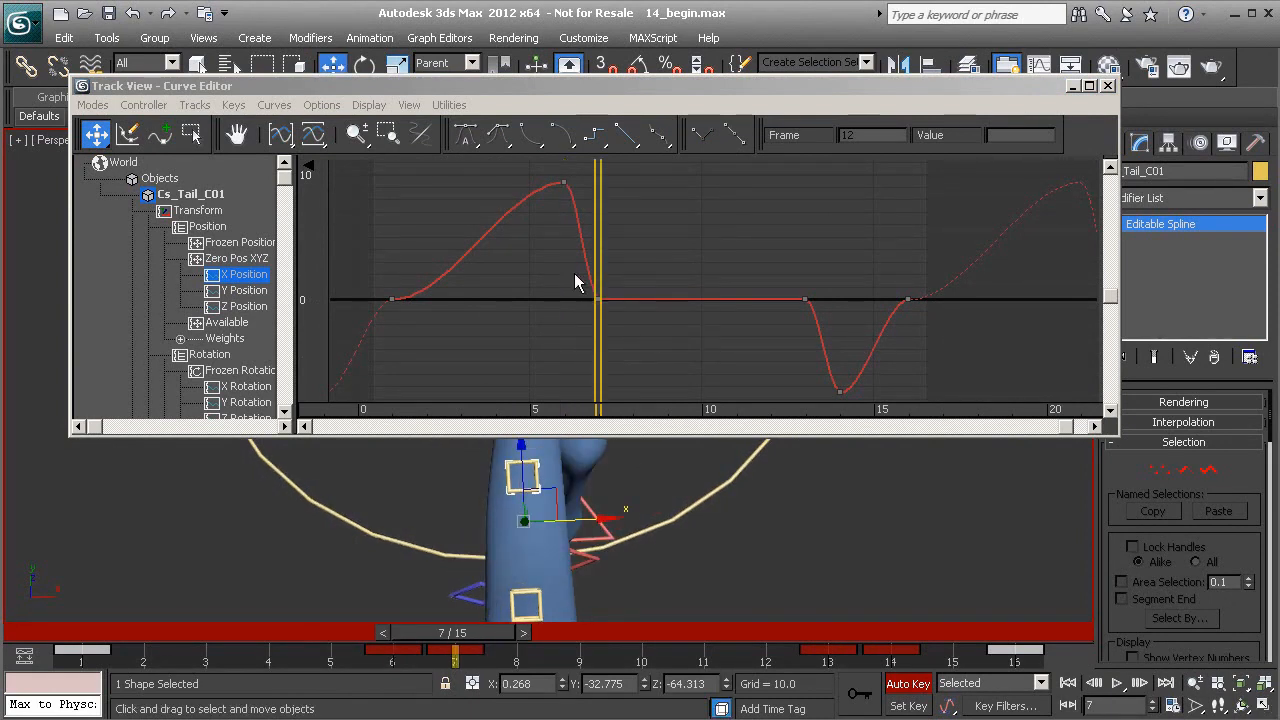
pyautogui.moveTo(574, 273); pyautogui.dragTo(672, 336)
pyautogui.press('Delete')
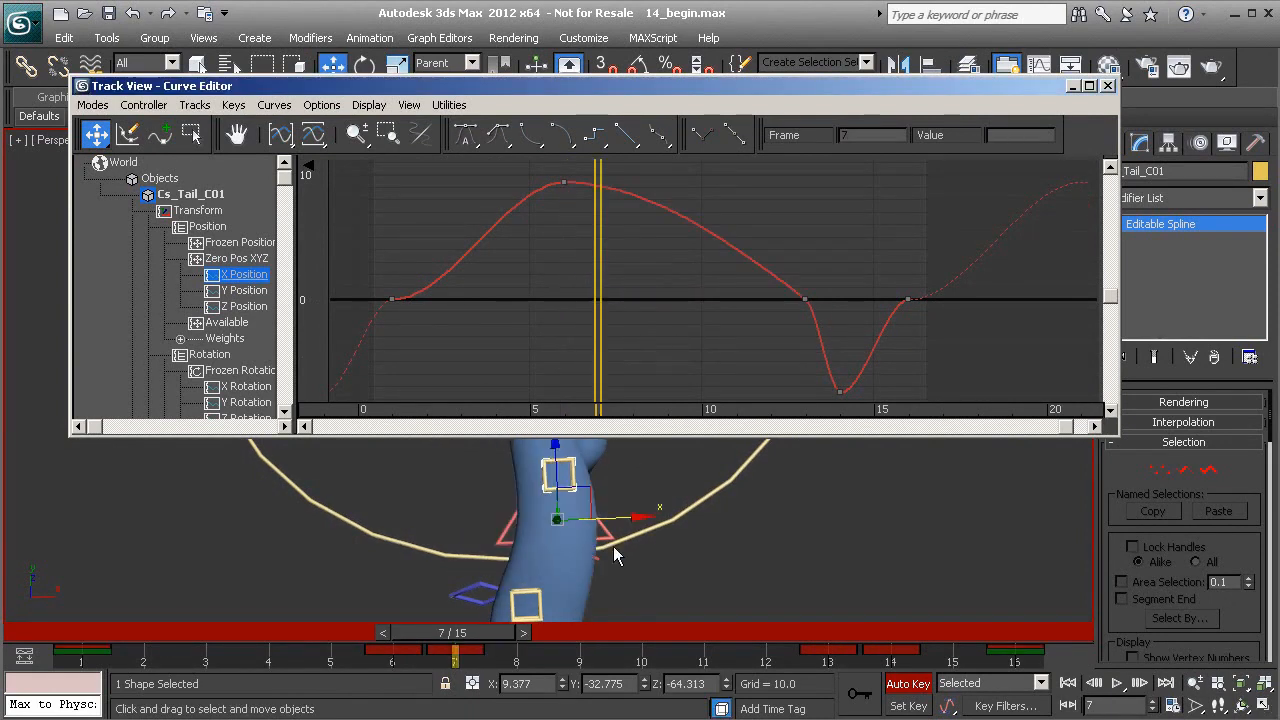
pyautogui.moveTo(452, 633); pyautogui.dragTo(827, 655)
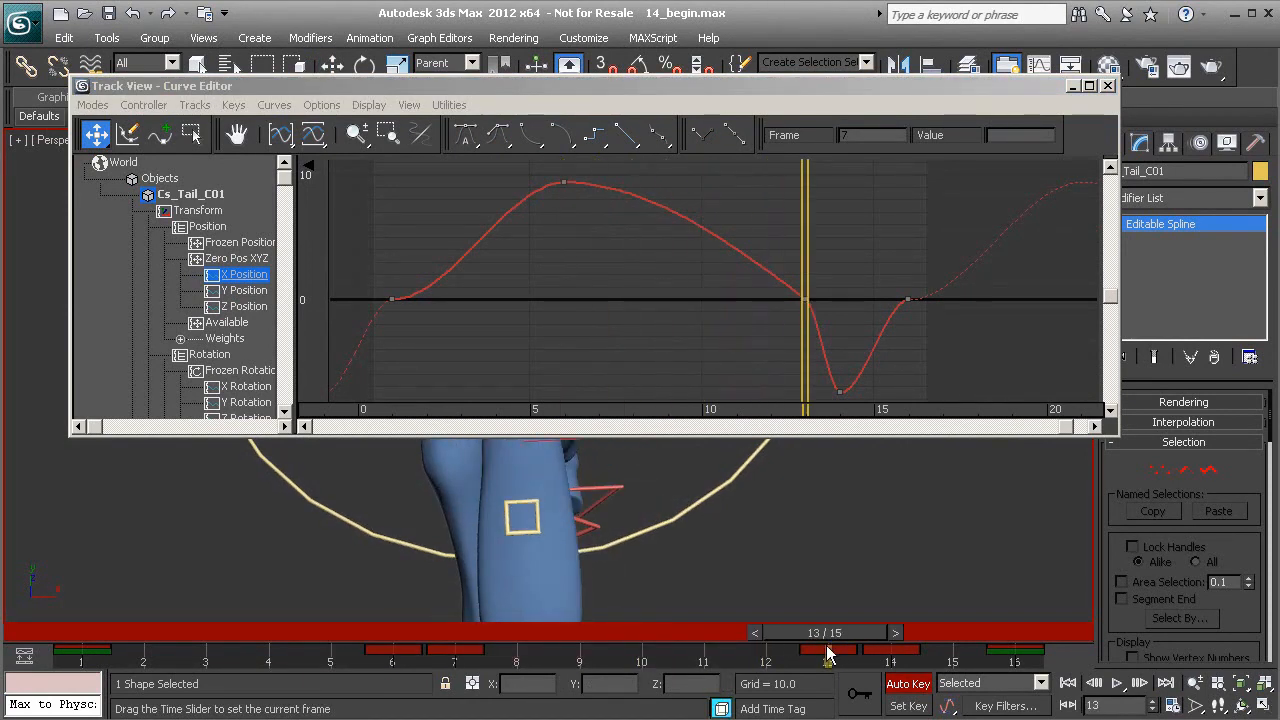
pyautogui.moveTo(755, 274); pyautogui.dragTo(825, 306)
pyautogui.press('Delete')
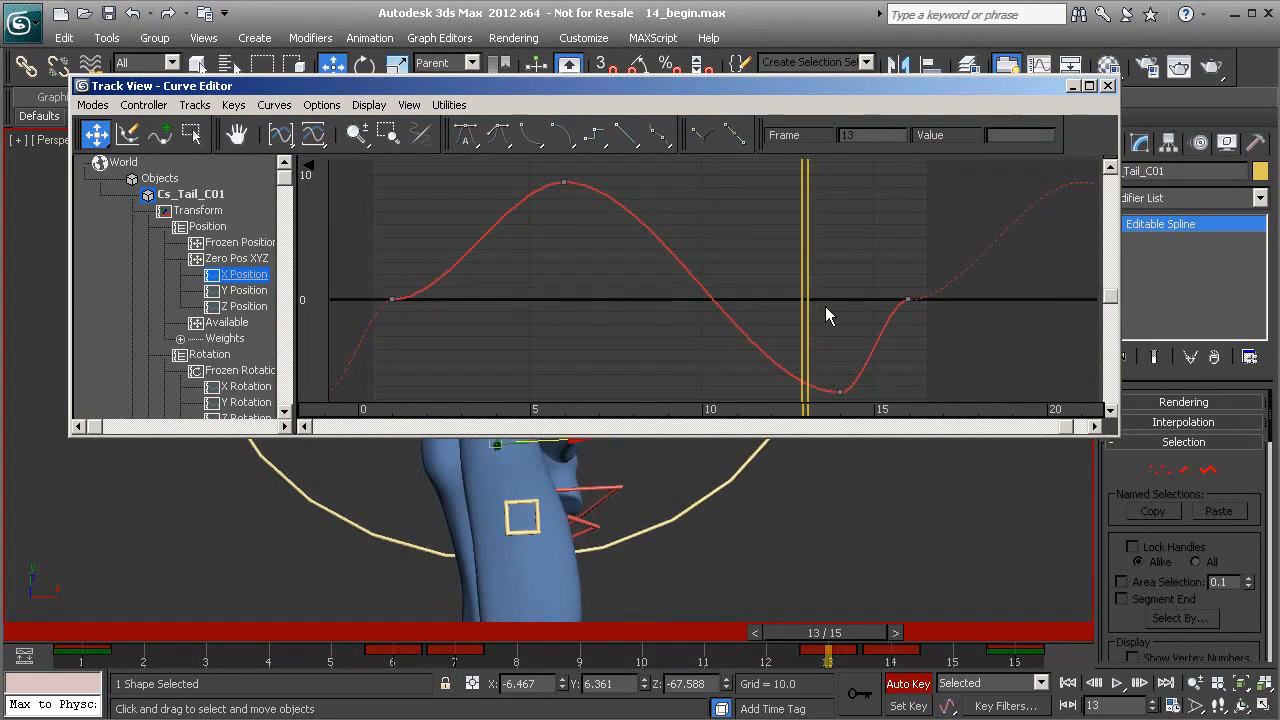
# Slope the tangents of Cs_Tail_C01's frame 1 and frame 16 X Position keys for a smooth loop.
pyautogui.moveTo(352, 274); pyautogui.dragTo(888, 358)
pyautogui.moveTo(450, 337); pyautogui.dragTo(428, 299)
# Delete the extra keys at frames 14 and 6 from Cs_Tail_C01's Y Position curve.
pyautogui.click(224, 291)
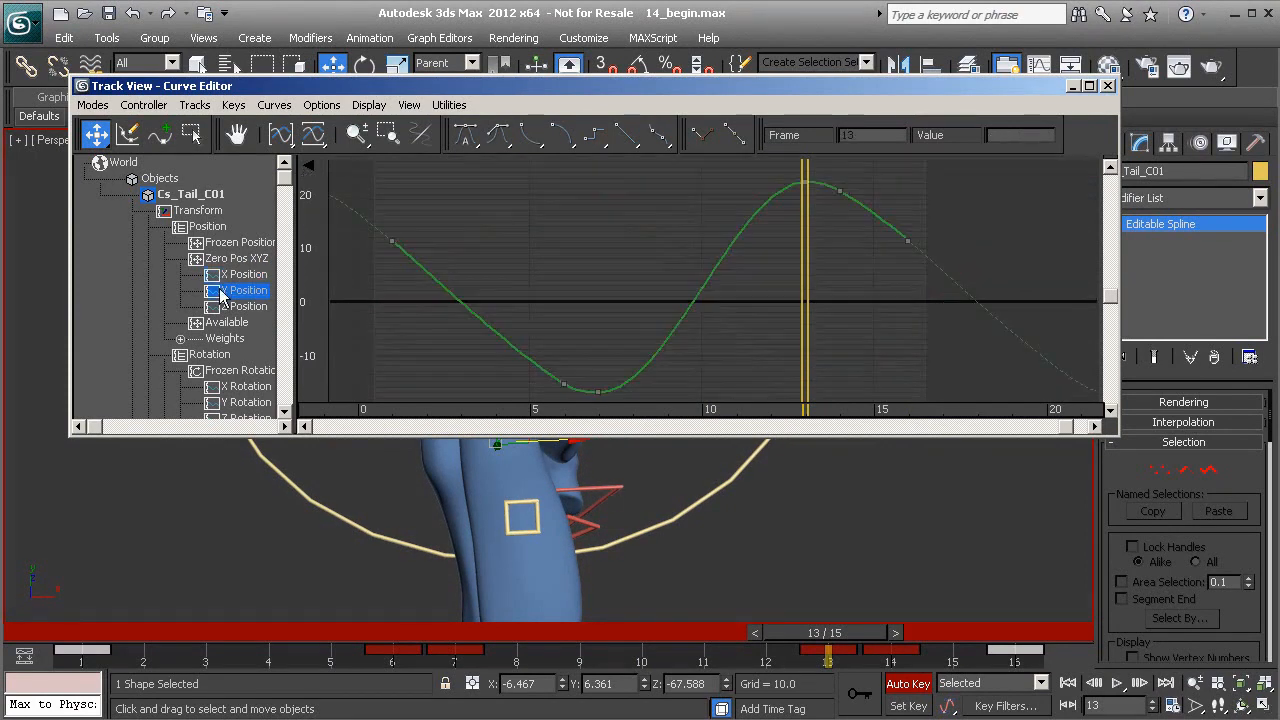
pyautogui.moveTo(800, 636); pyautogui.dragTo(885, 648)
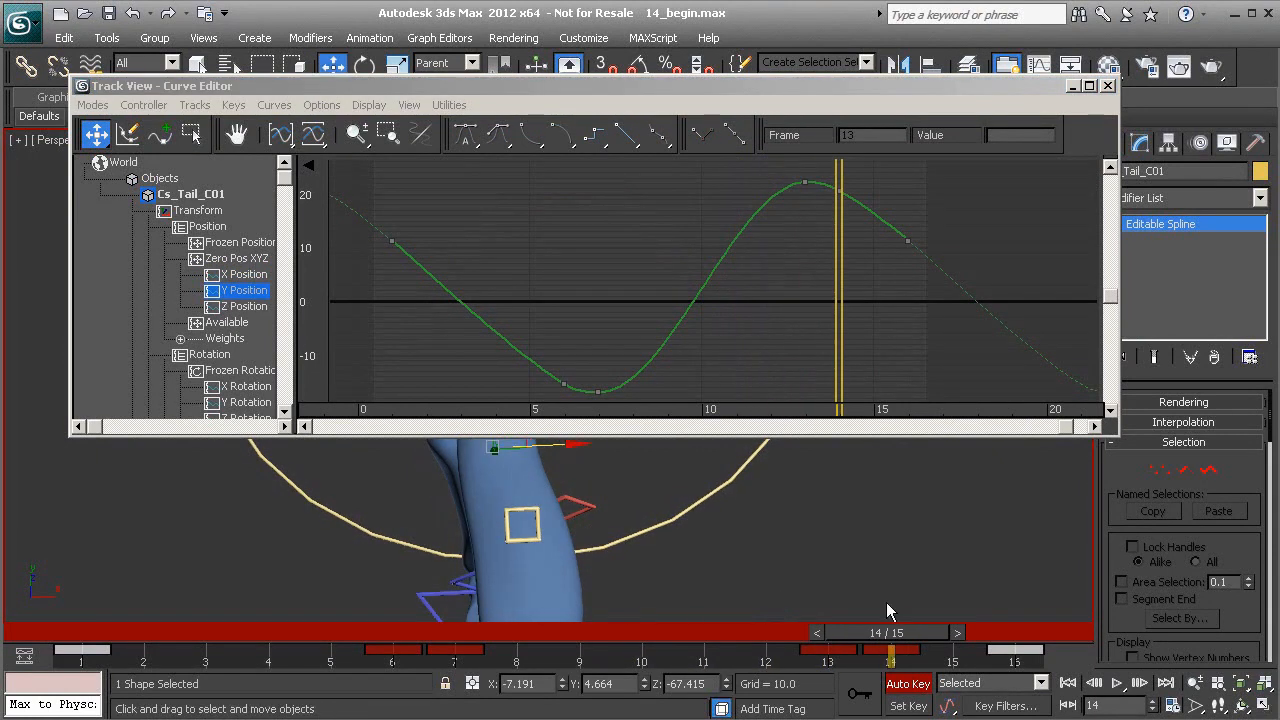
pyautogui.click(856, 221)
pyautogui.click(839, 190)
pyautogui.click(829, 178)
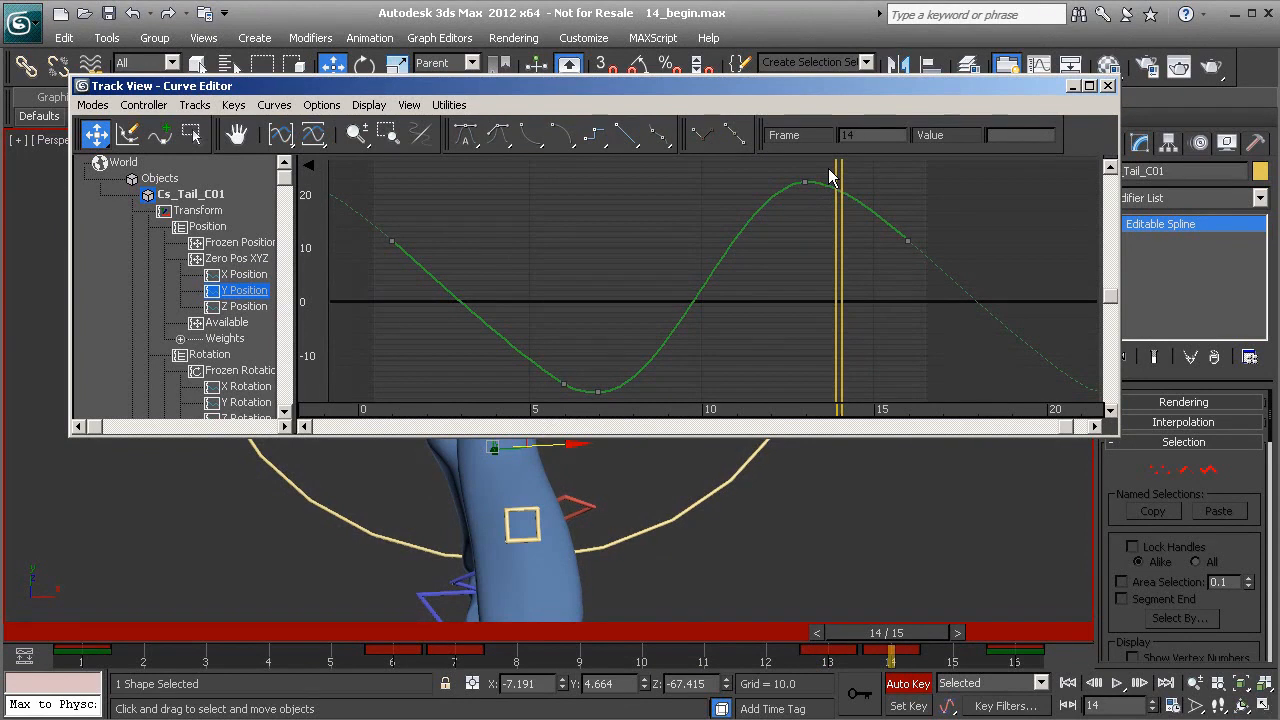
pyautogui.moveTo(885, 645); pyautogui.dragTo(393, 643)
pyautogui.press('w')
pyautogui.moveTo(508, 300); pyautogui.dragTo(580, 412)
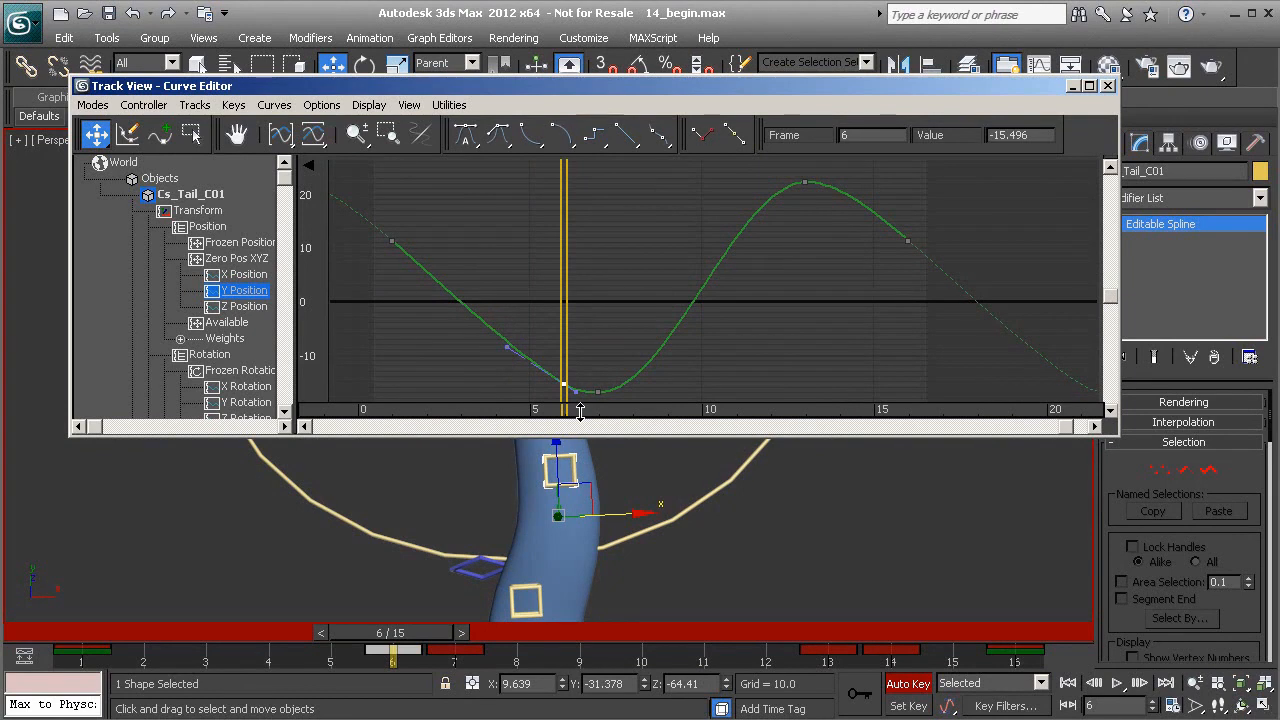
pyautogui.press('Delete')
# Delete the extra keys at frames 6 and 14 from Cs_Tail_C01's Z Position curve and minimize the curve editor.
pyautogui.click(243, 309)
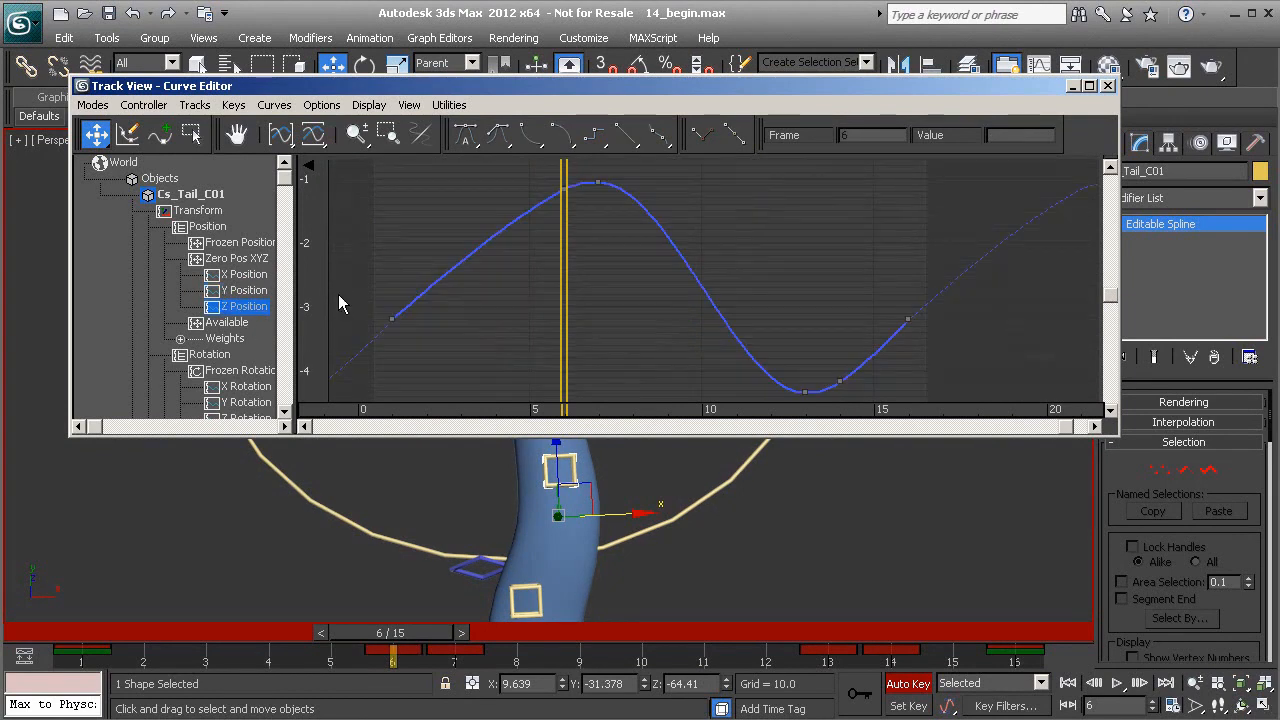
pyautogui.click(556, 188)
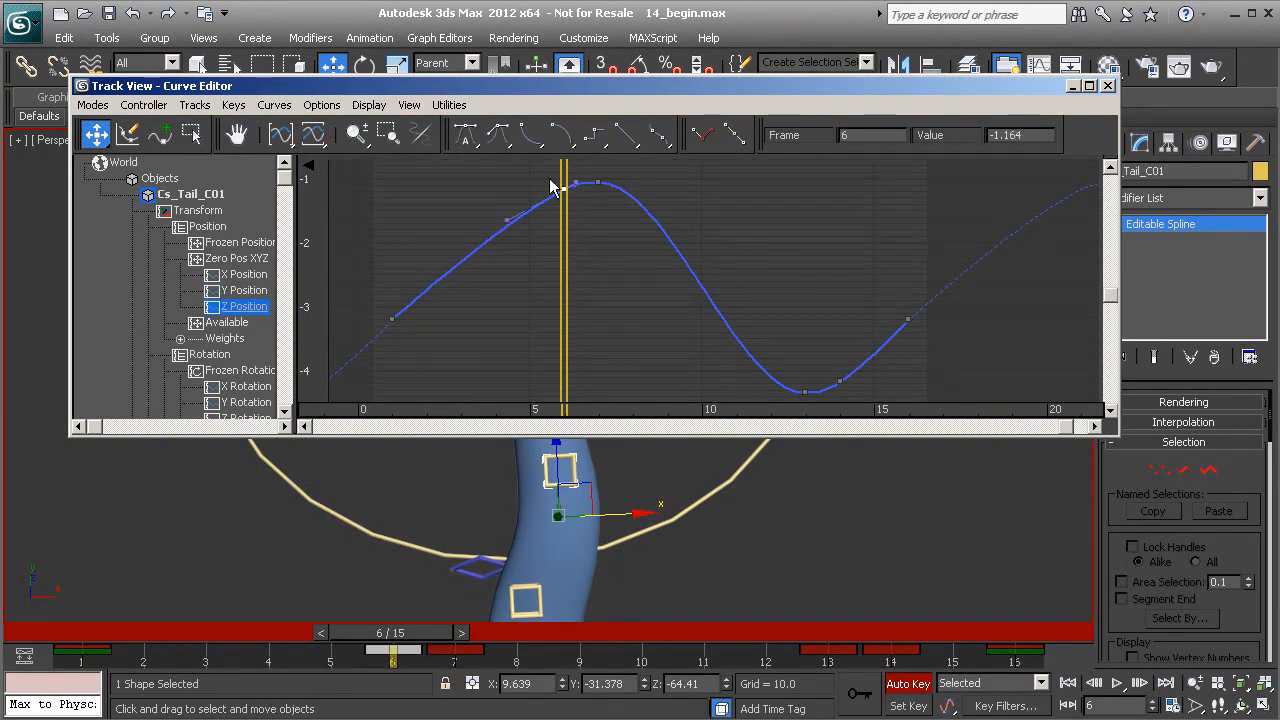
pyautogui.click(495, 275)
pyautogui.moveTo(417, 632); pyautogui.dragTo(925, 660)
pyautogui.press('w')
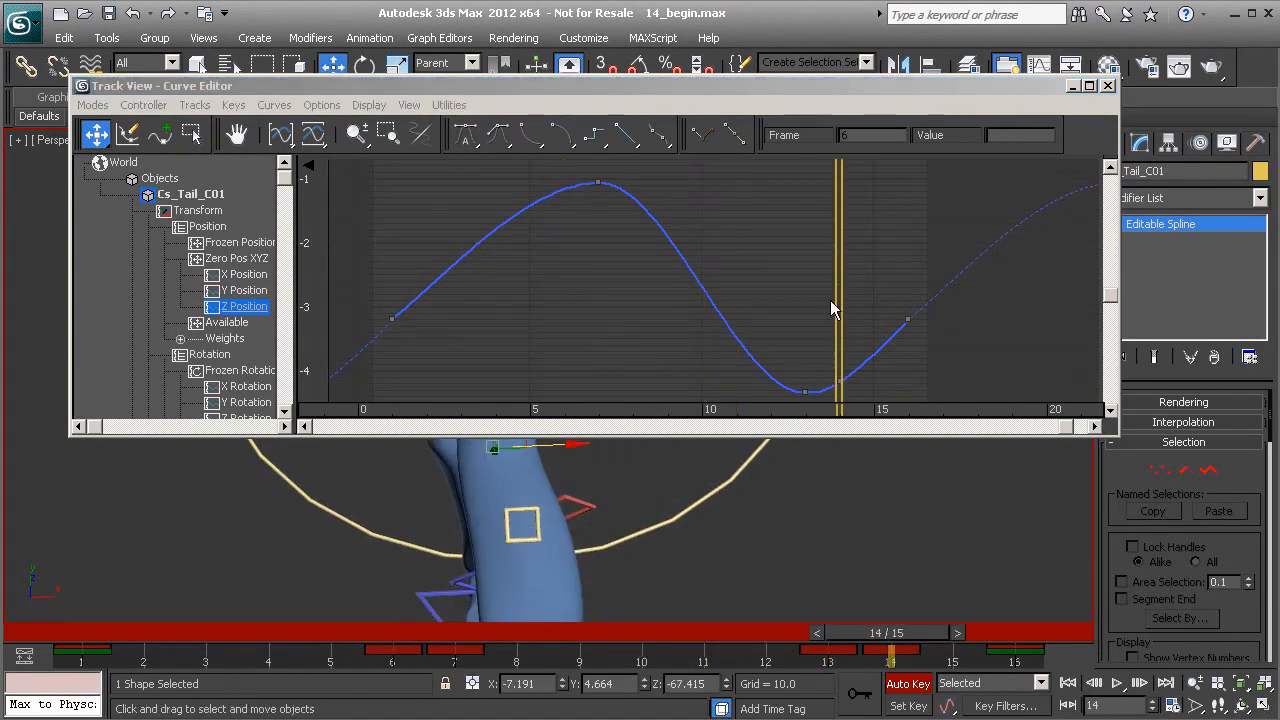
pyautogui.click(874, 400)
pyautogui.moveTo(822, 355); pyautogui.dragTo(862, 404)
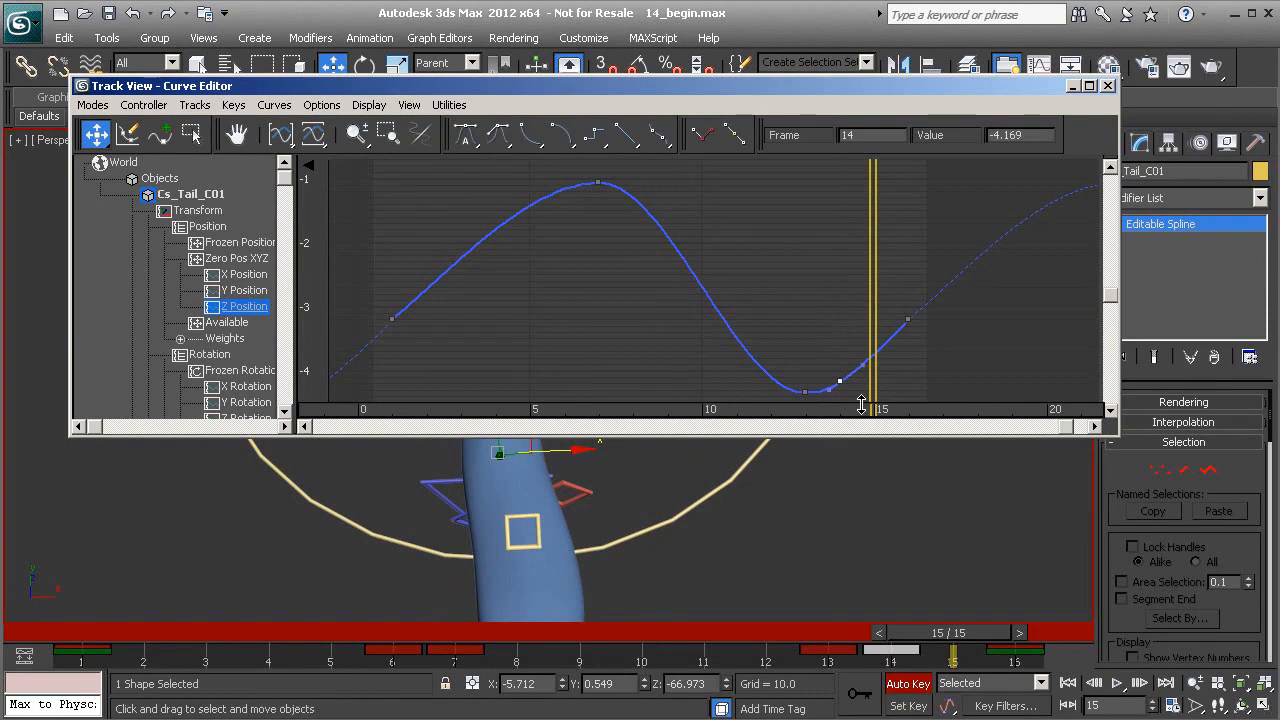
pyautogui.click(723, 318)
pyautogui.moveTo(723, 318); pyautogui.dragTo(662, 281, button='middle')
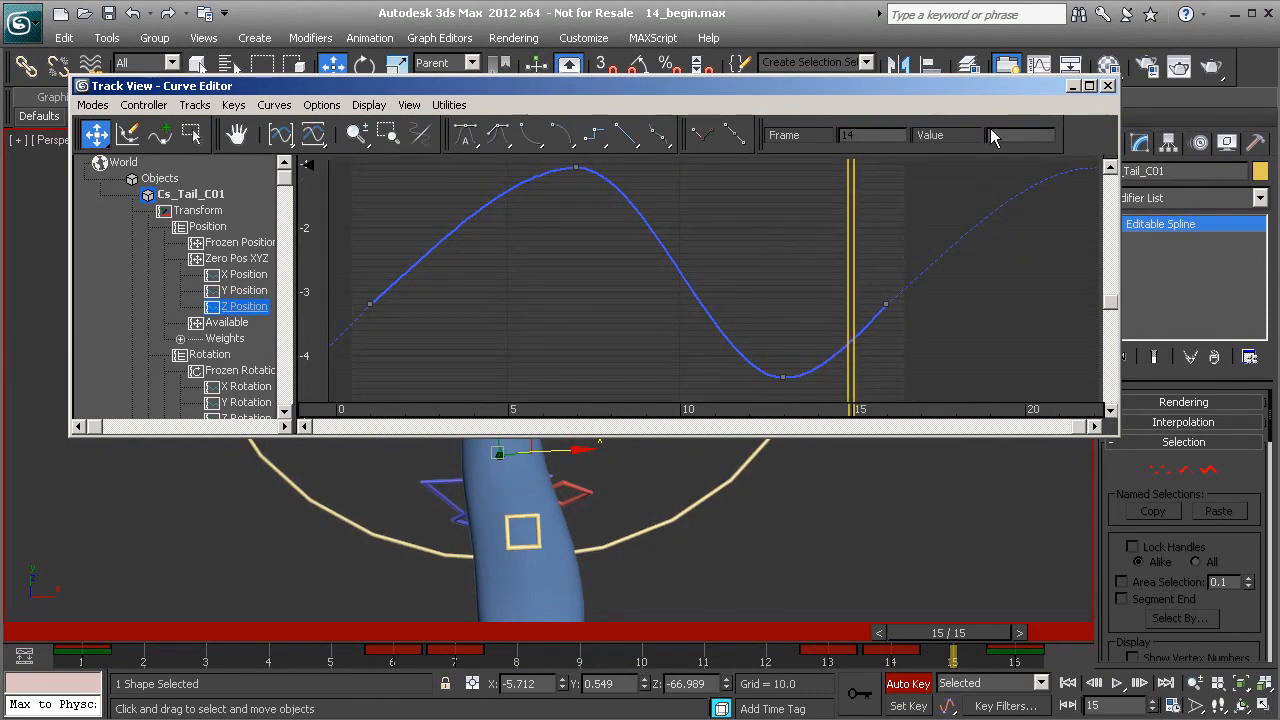
pyautogui.click(1070, 86)
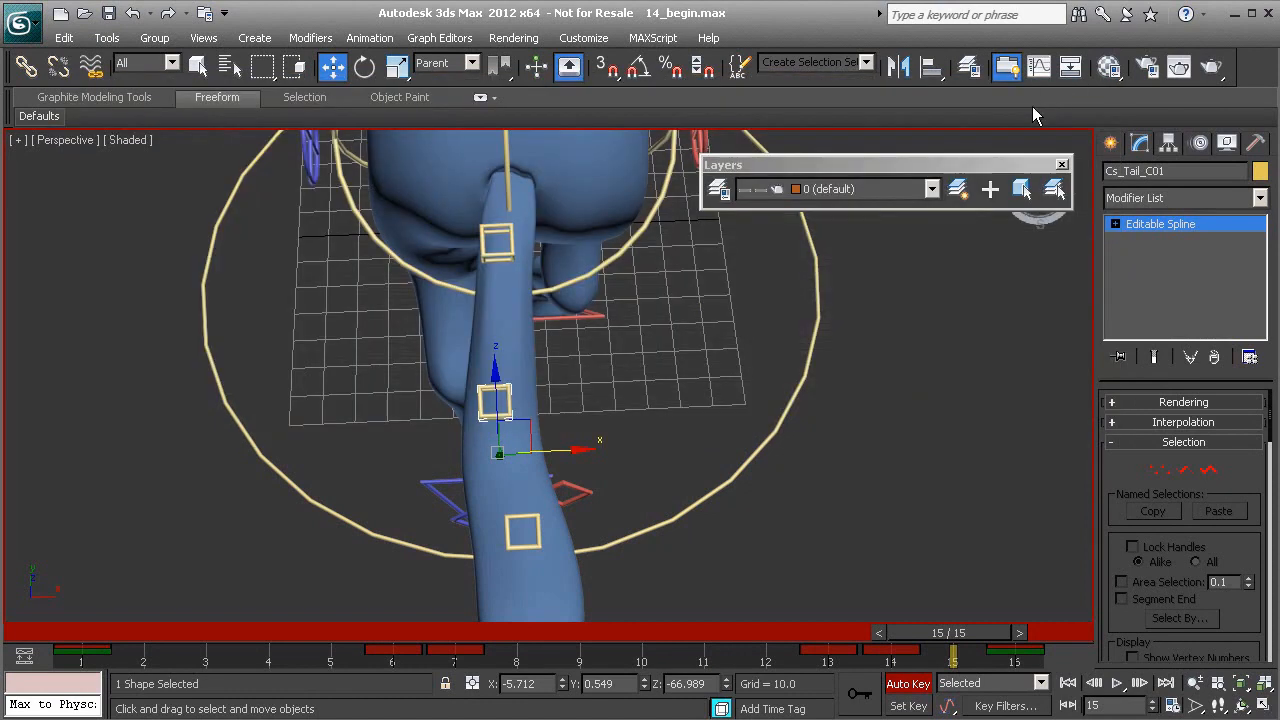
# Key Cs_Tail_D01 at frame 7, moved sideways to about 9.8 on X.
pyautogui.moveTo(617, 451); pyautogui.dragTo(706, 423, button='middle')
pyautogui.click(538, 484)
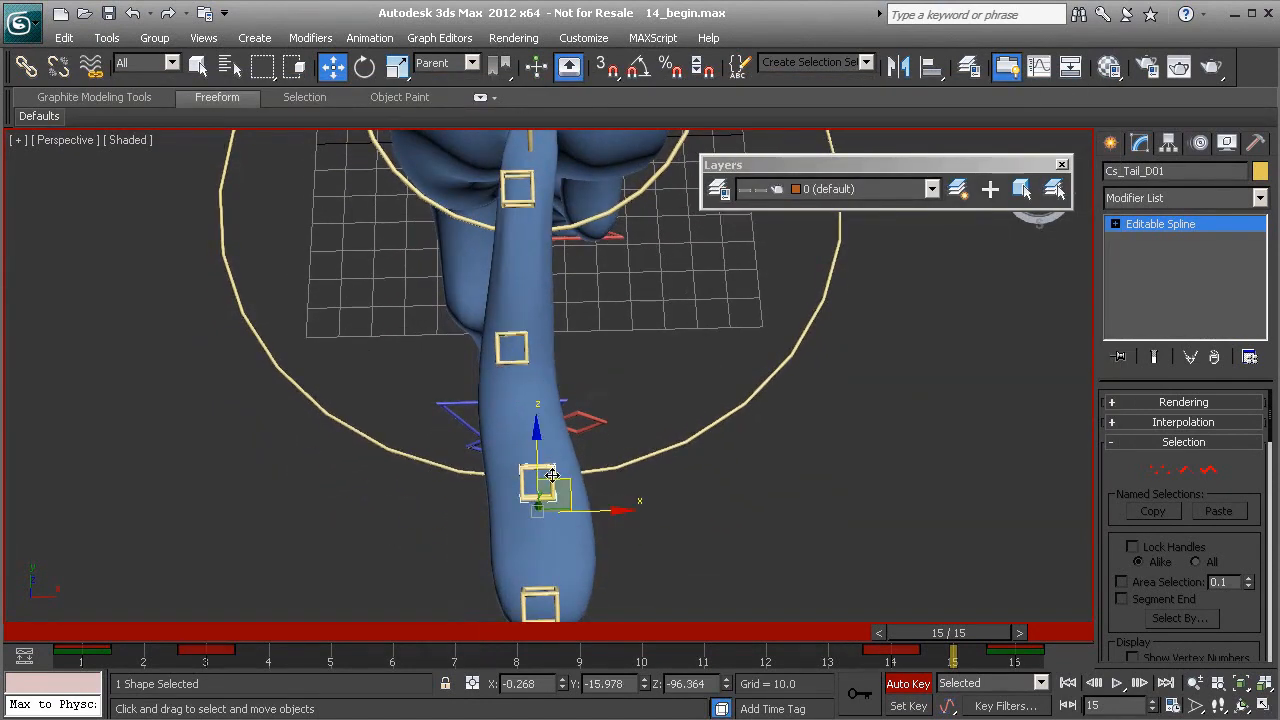
pyautogui.moveTo(419, 636); pyautogui.dragTo(455, 662)
pyautogui.press('w')
pyautogui.moveTo(602, 527); pyautogui.dragTo(571, 466, button='middle')
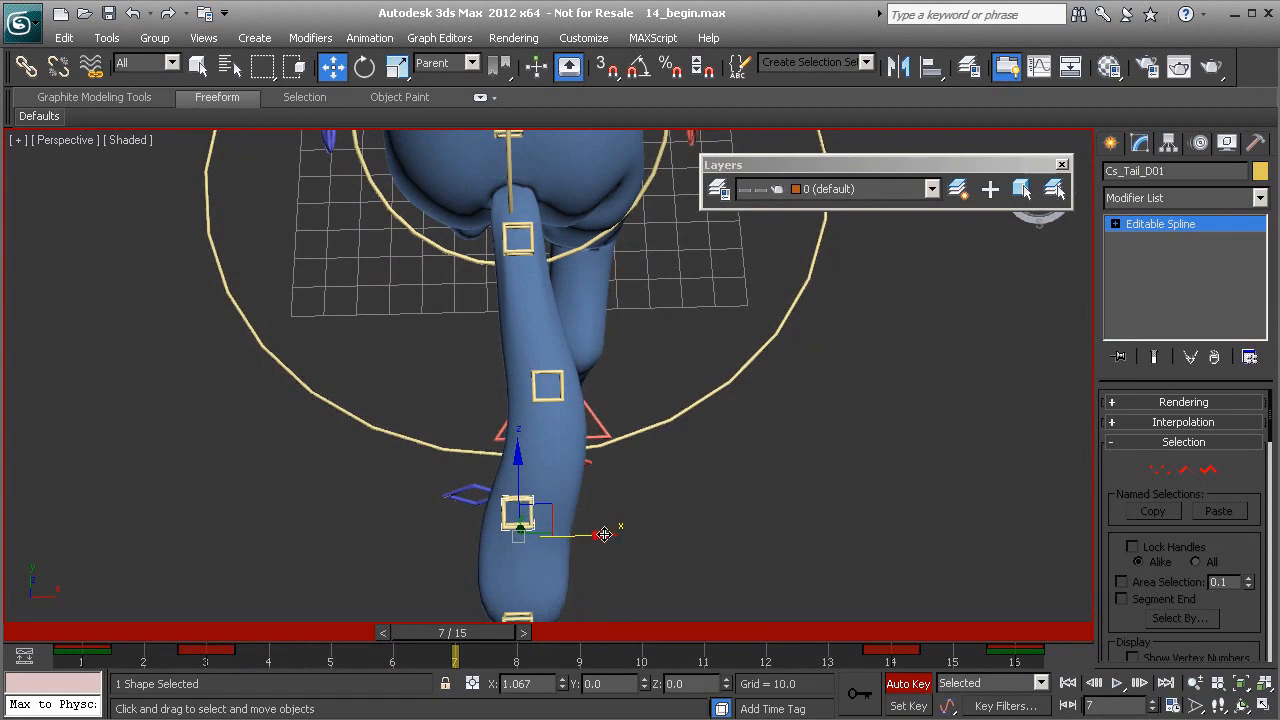
pyautogui.moveTo(598, 538); pyautogui.dragTo(636, 534)
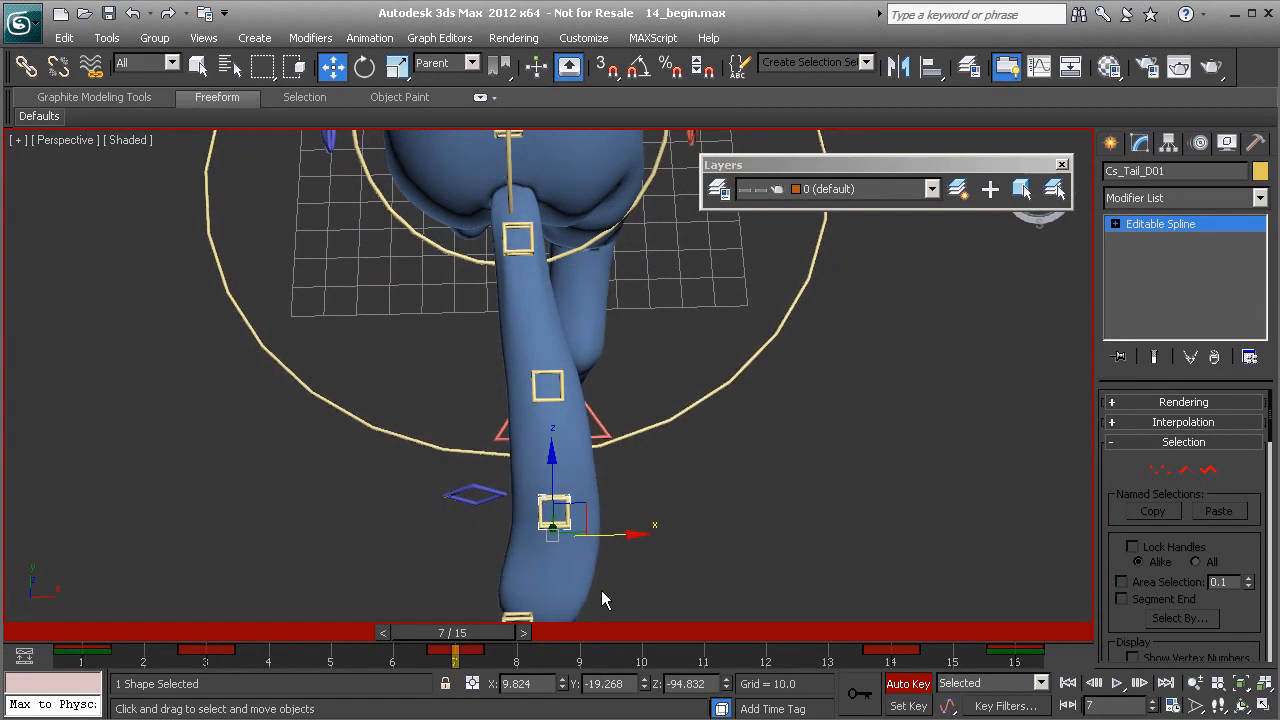
# Key Cs_Tail_D01 at frame 15, moved sideways in the opposite direction to about -5.0 on X.
pyautogui.moveTo(484, 634); pyautogui.dragTo(976, 648)
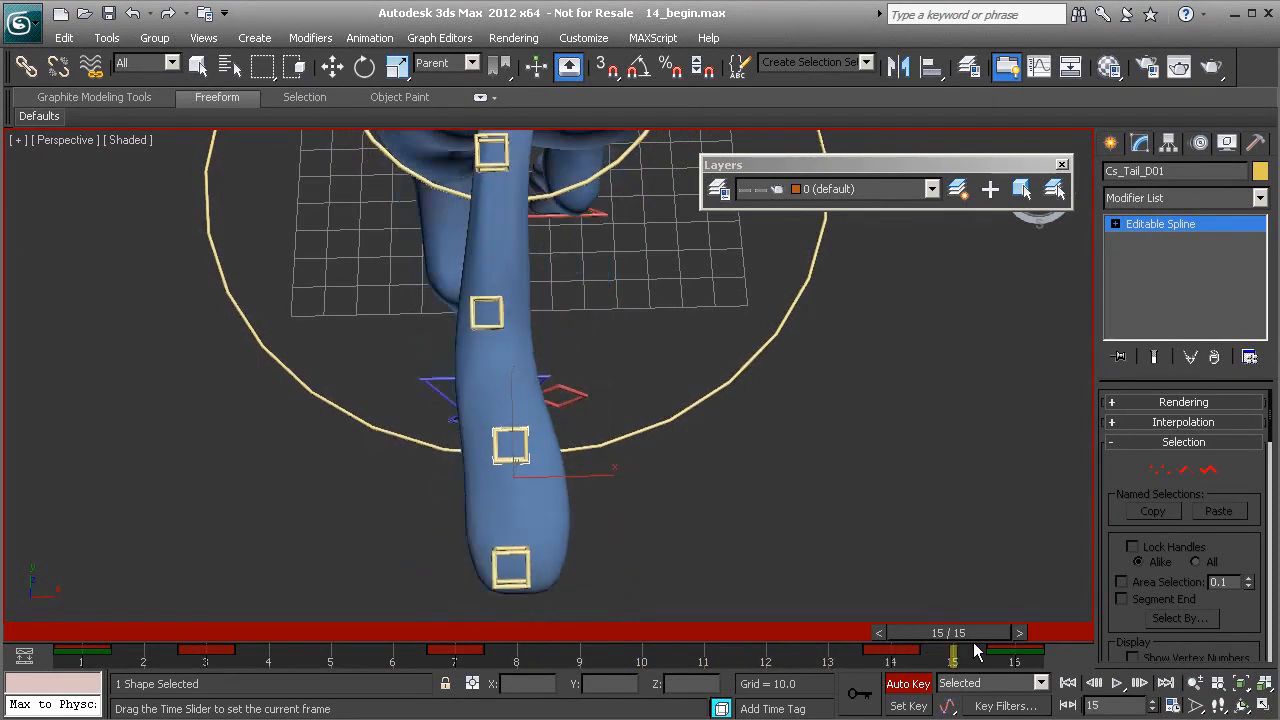
pyautogui.press('w')
pyautogui.moveTo(596, 477); pyautogui.dragTo(588, 477)
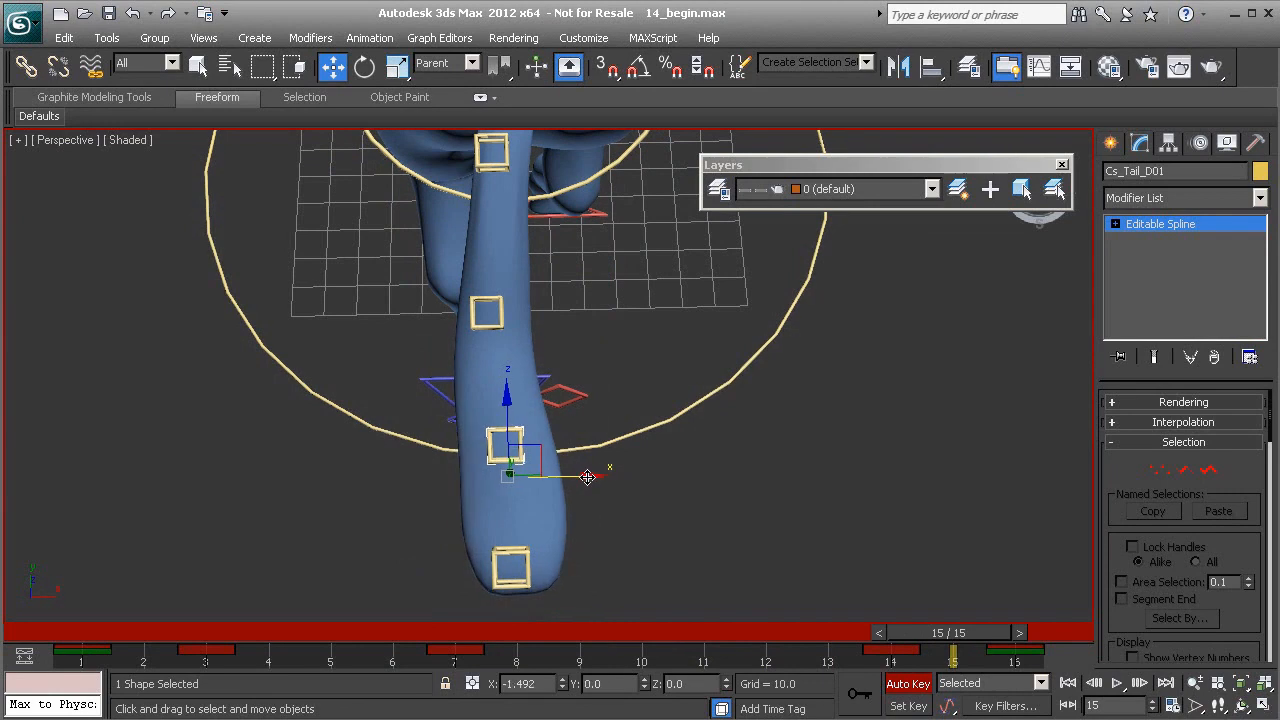
# Show Cs_Tail_D01's X Position curve in the Curve Editor and delete its extra key at frame 14.
pyautogui.rightClick(591, 317)
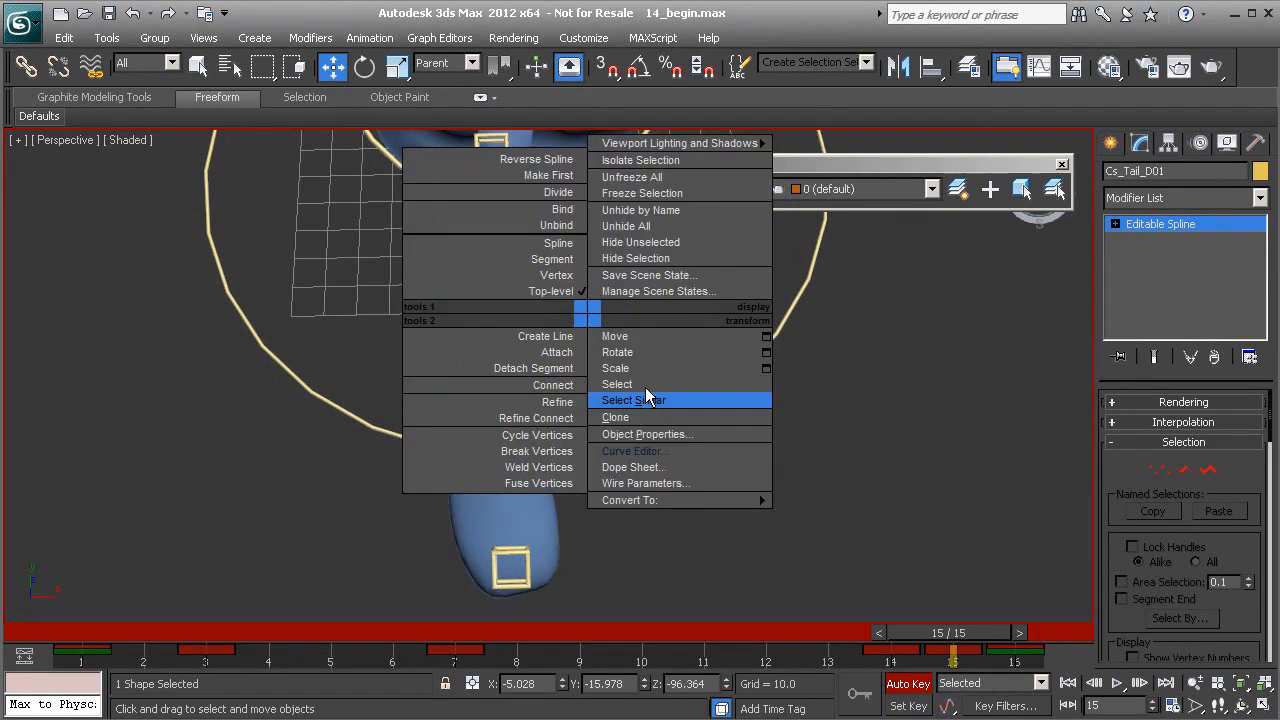
pyautogui.click(675, 460)
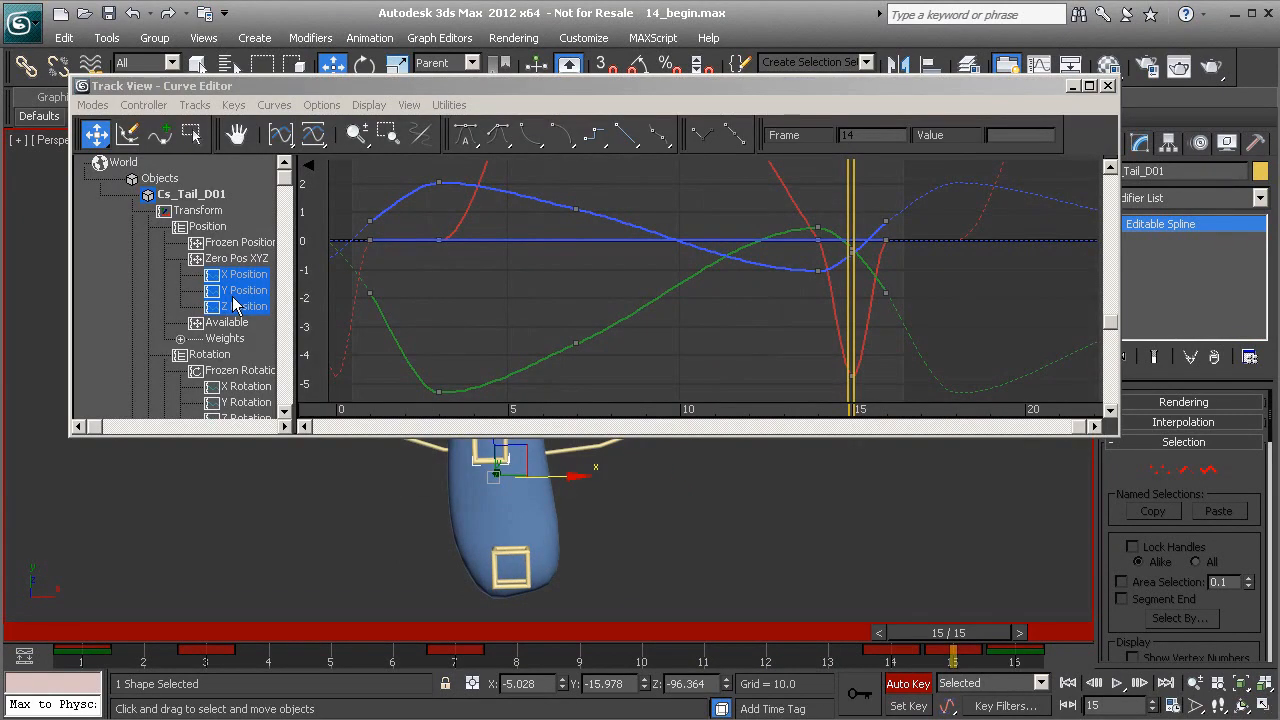
pyautogui.click(245, 275)
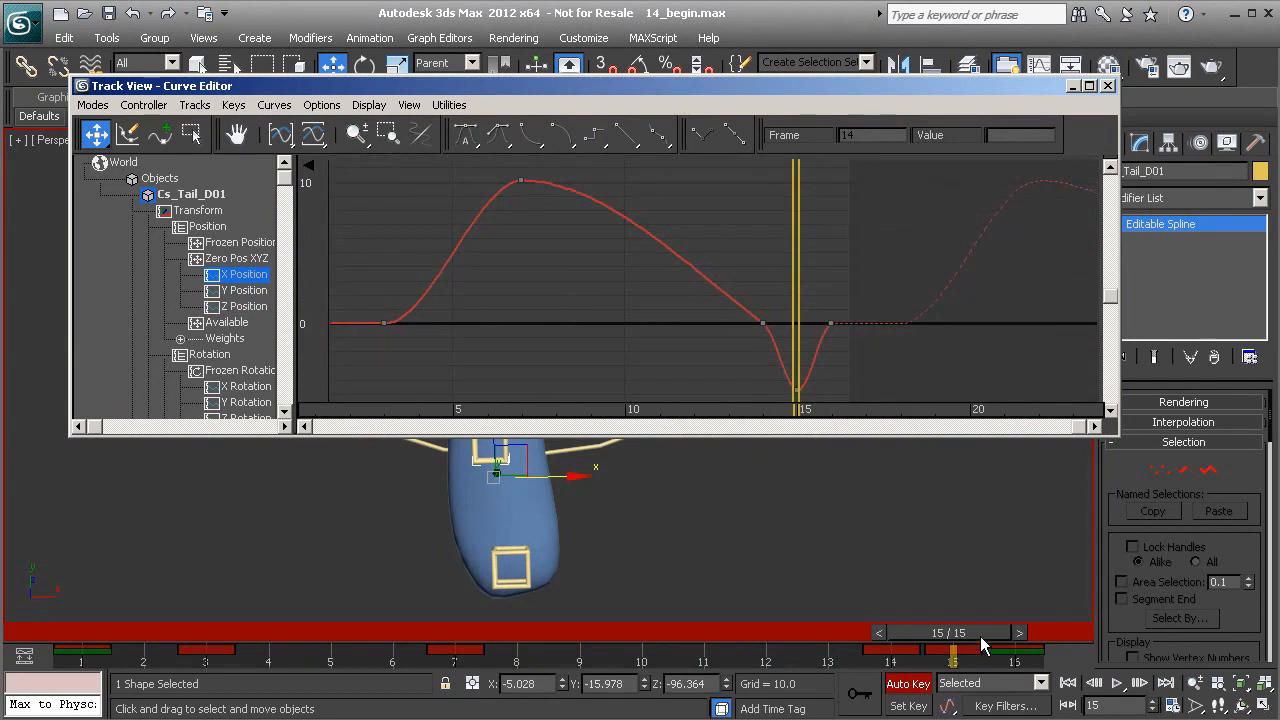
pyautogui.moveTo(982, 633); pyautogui.dragTo(930, 632)
pyautogui.moveTo(660, 263); pyautogui.dragTo(783, 362)
pyautogui.press('Delete')
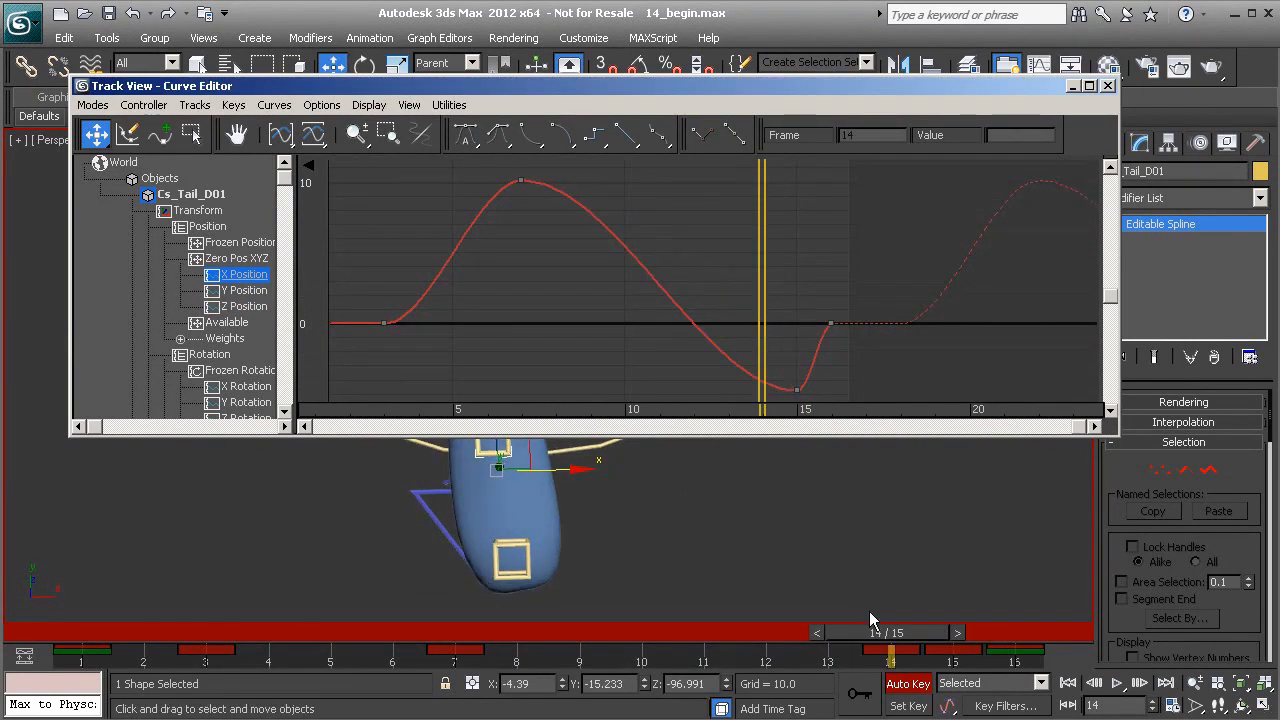
# Delete the extra key at frame 3 from Cs_Tail_D01's X Position curve.
pyautogui.moveTo(905, 633); pyautogui.dragTo(172, 642)
pyautogui.press('w')
pyautogui.moveTo(399, 309); pyautogui.dragTo(522, 298, button='middle')
pyautogui.moveTo(554, 367); pyautogui.dragTo(554, 367)
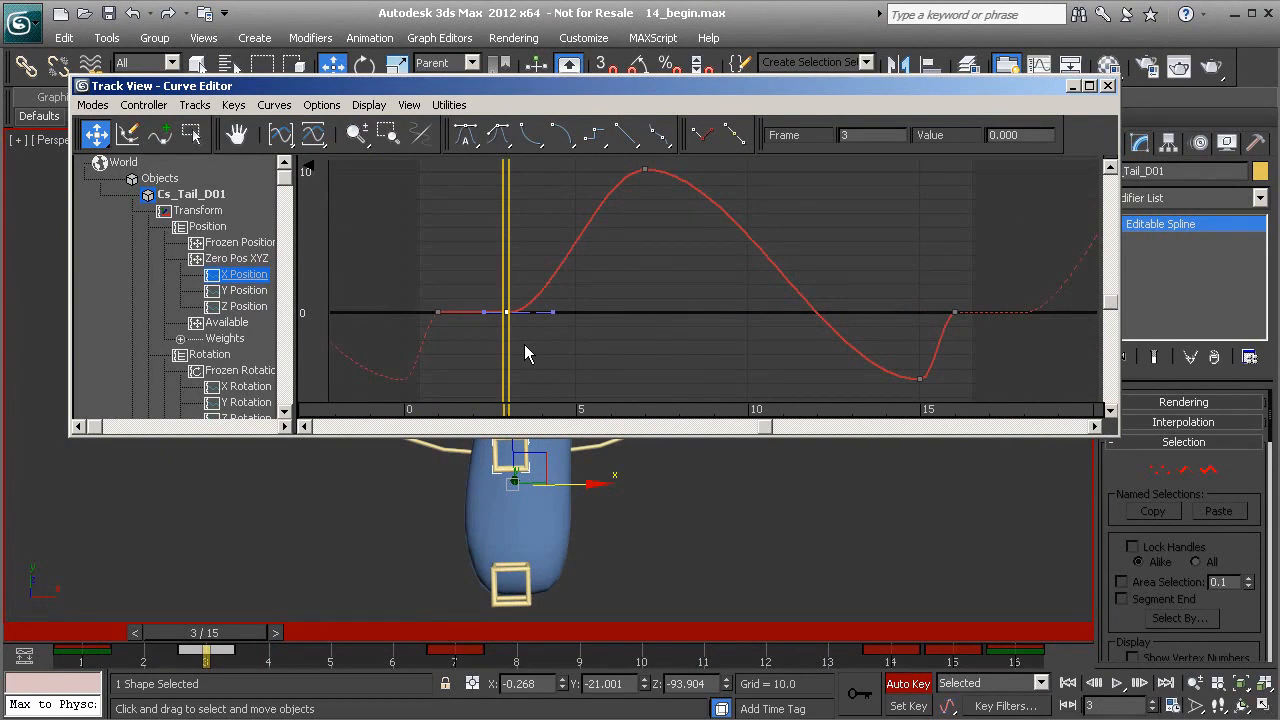
pyautogui.press('Delete')
# Lower the frame 1 and 16 keys of Cs_Tail_D01's X Position curve to about -3.25 and steepen the outgoing tangent at frame 1.
pyautogui.moveTo(394, 277); pyautogui.dragTo(570, 342)
pyautogui.keyDown('ctrl'); pyautogui.moveTo(920, 262); pyautogui.dragTo(950, 357); pyautogui.keyUp('ctrl')
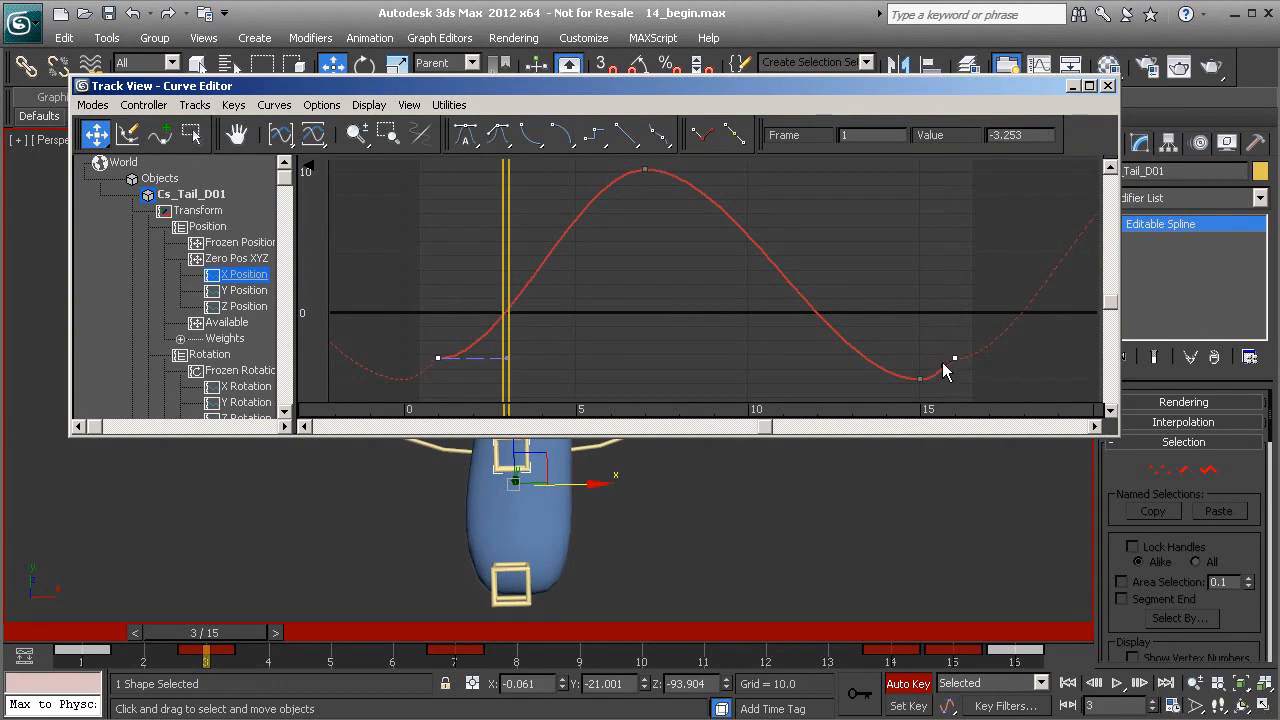
pyautogui.moveTo(507, 357); pyautogui.dragTo(475, 318)
# Delete the extra keys at frames 7 and 15 from Cs_Tail_D01's Y Position curve.
pyautogui.click(240, 291)
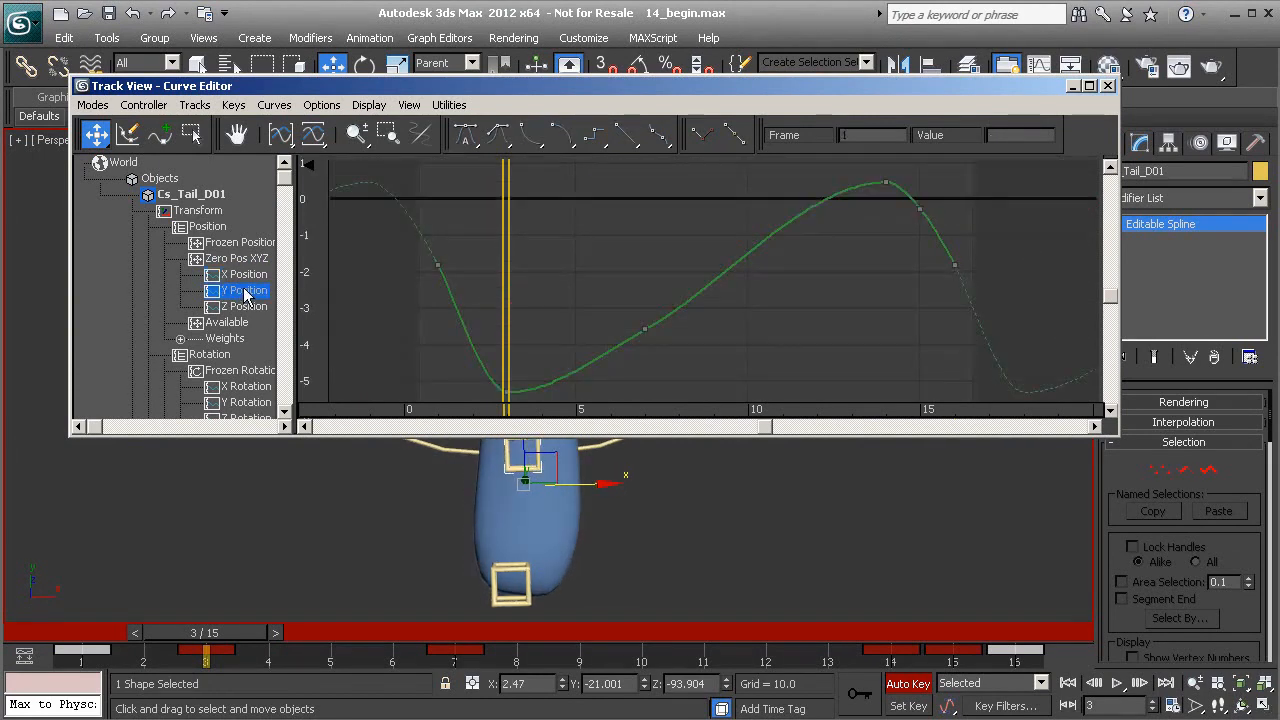
pyautogui.moveTo(228, 641); pyautogui.dragTo(491, 636)
pyautogui.press('w')
pyautogui.moveTo(584, 228); pyautogui.dragTo(674, 352)
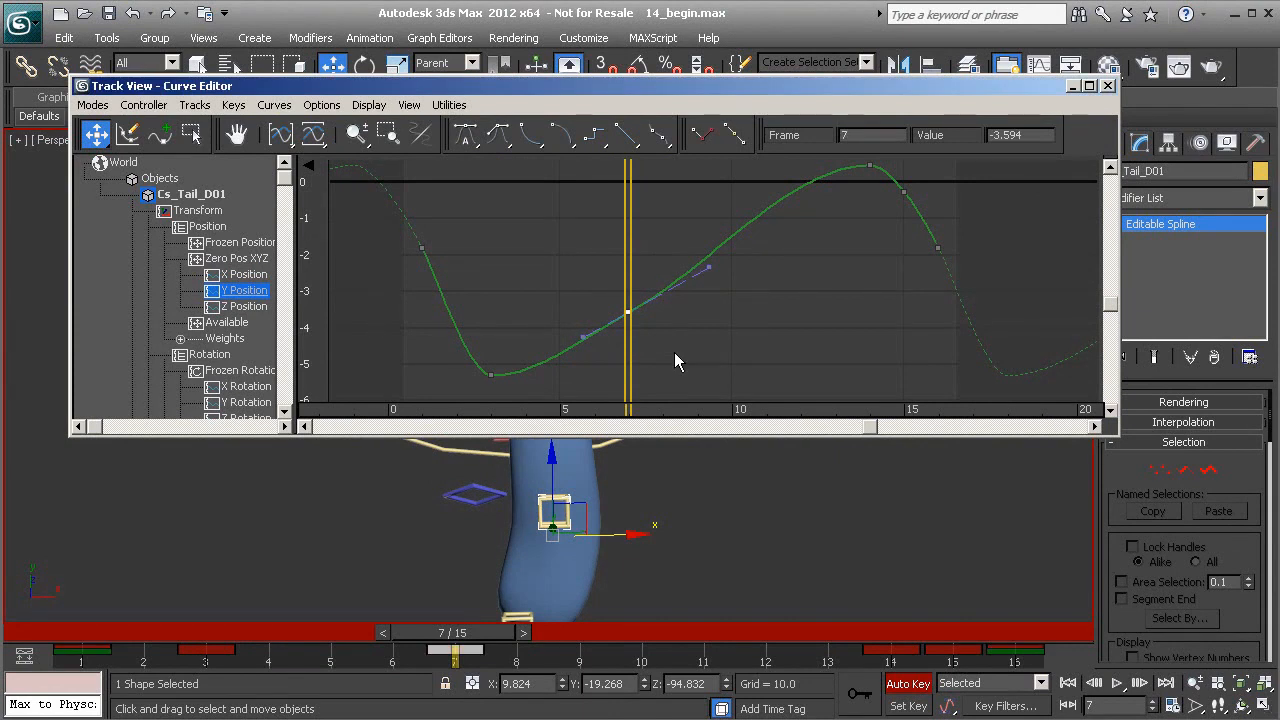
pyautogui.moveTo(929, 207); pyautogui.dragTo(878, 189)
pyautogui.click(908, 213)
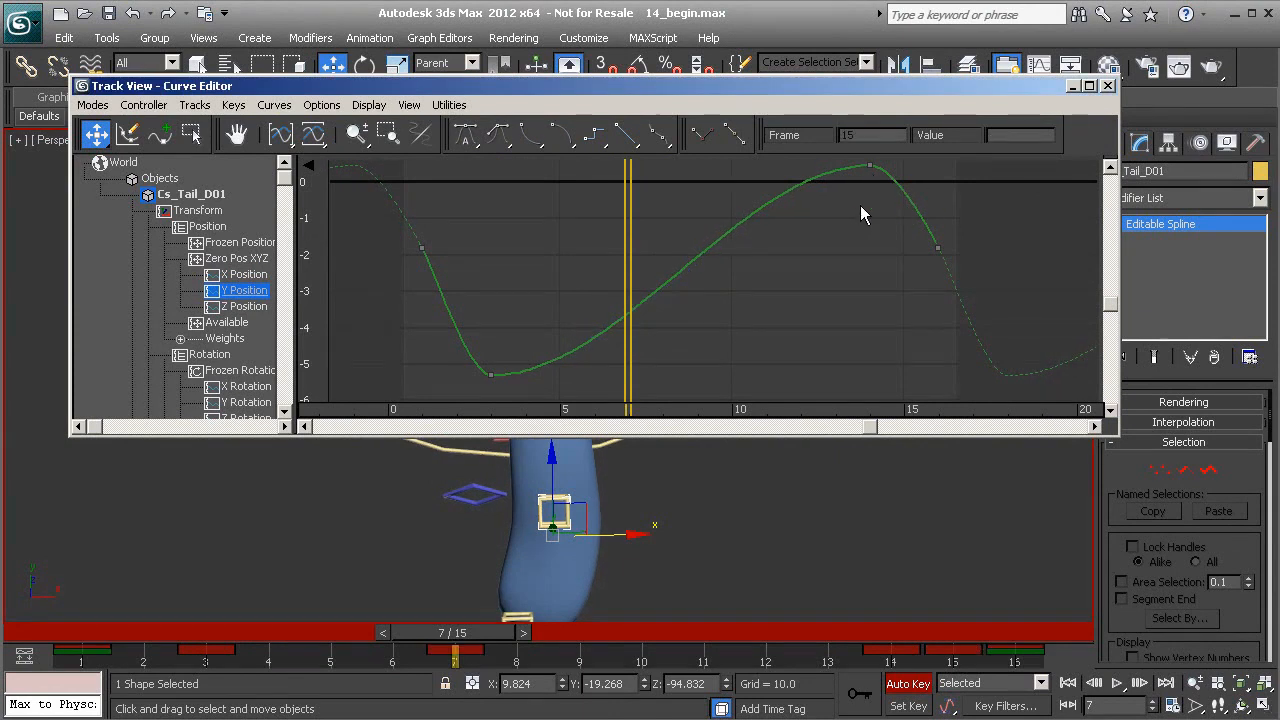
# Minimize the curve editor and key the tail-tip control Cs_Tail_E01 at frame 8, moved sideways to about 12 on X.
pyautogui.moveTo(697, 528); pyautogui.dragTo(695, 467, button='middle')
pyautogui.click(528, 578)
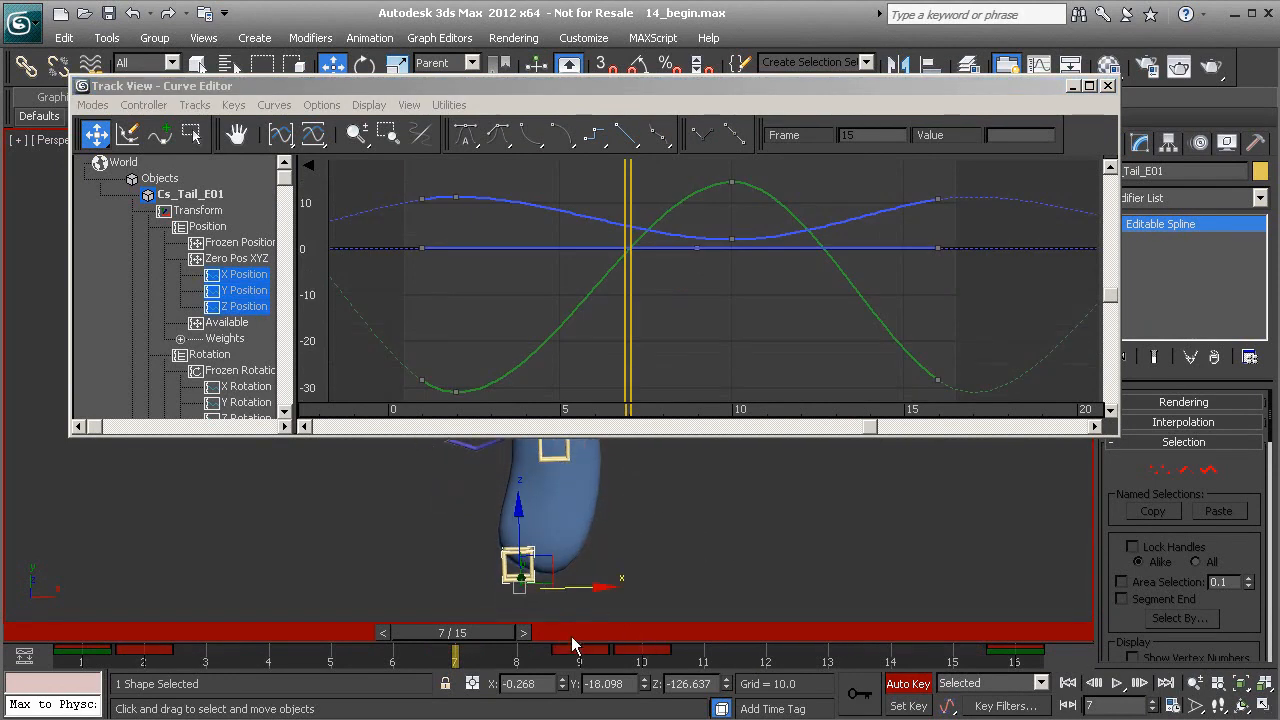
pyautogui.moveTo(478, 634)
pyautogui.mouseDown()
pyautogui.moveTo(257, 630)
pyautogui.moveTo(705, 662)
pyautogui.moveTo(464, 634)
pyautogui.moveTo(154, 634)
pyautogui.moveTo(565, 640)
pyautogui.moveTo(455, 633)
pyautogui.mouseUp()
pyautogui.click(1071, 85)
pyautogui.press('w')
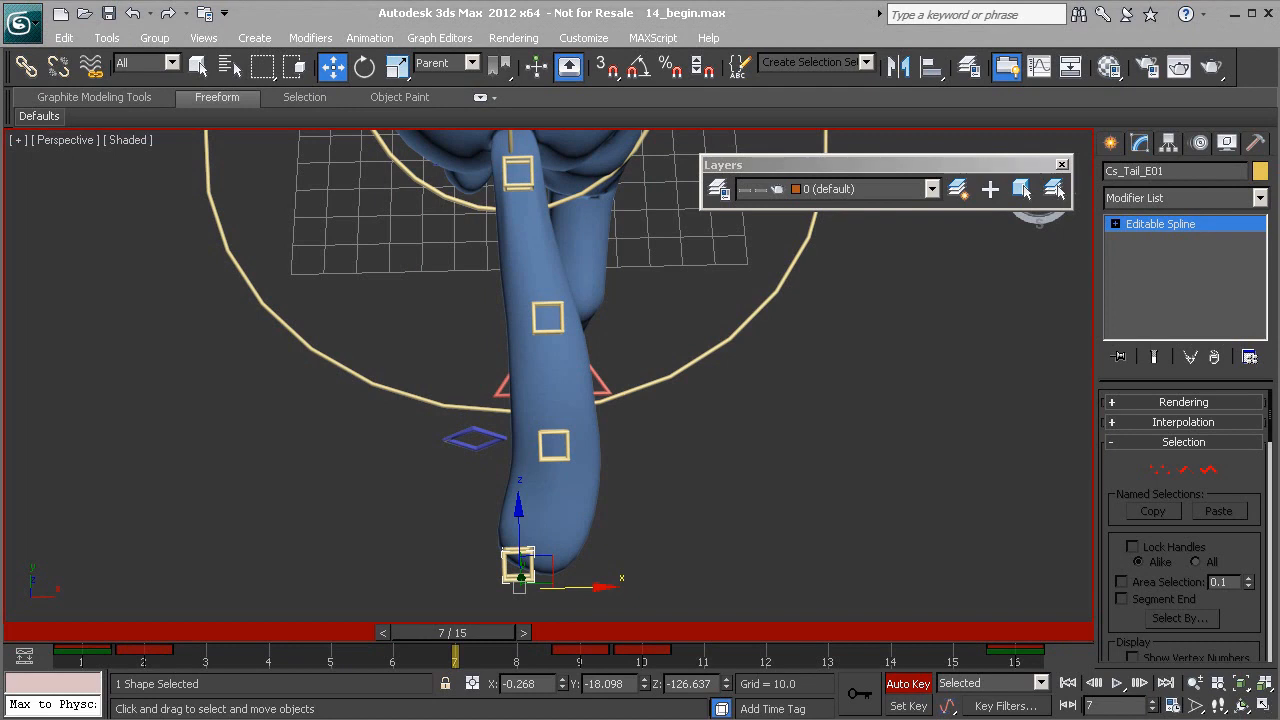
pyautogui.moveTo(471, 635); pyautogui.dragTo(531, 636)
pyautogui.moveTo(608, 583); pyautogui.dragTo(642, 580)
pyautogui.moveTo(562, 635)
pyautogui.mouseDown()
pyautogui.moveTo(214, 617)
pyautogui.moveTo(550, 645)
pyautogui.mouseUp()
pyautogui.press('w')
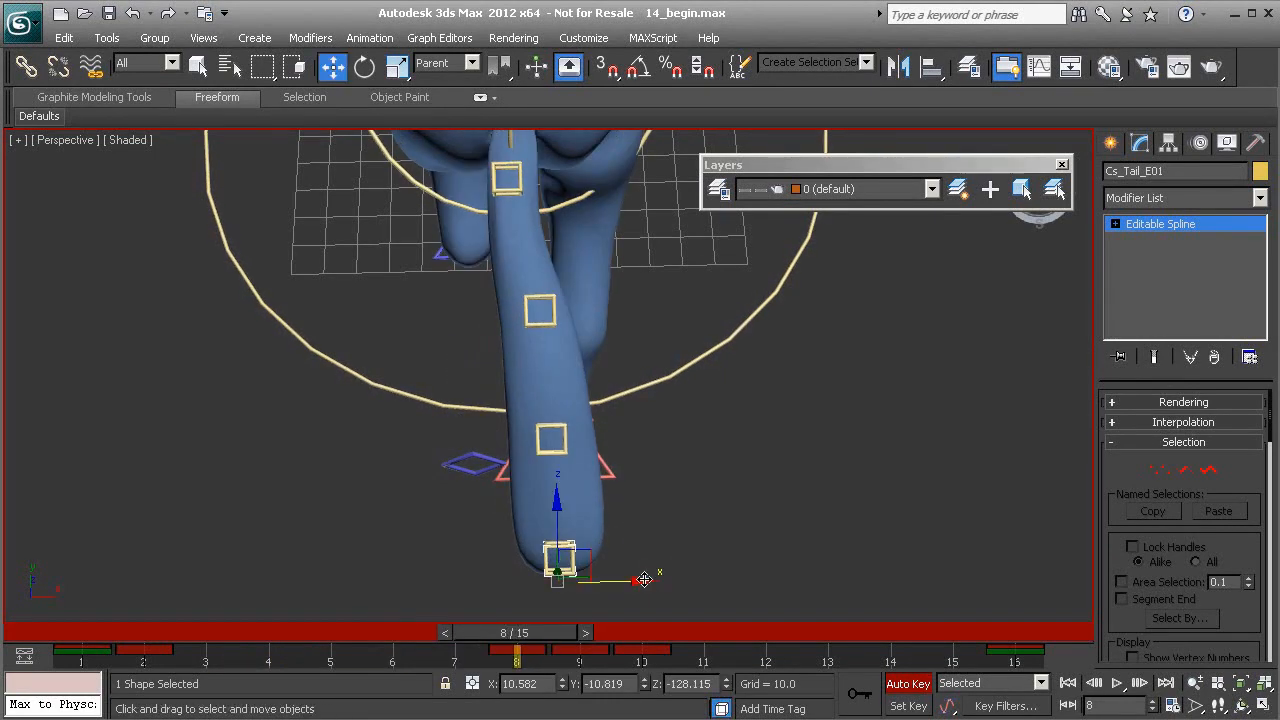
pyautogui.moveTo(645, 579); pyautogui.dragTo(649, 579)
# Key Cs_Tail_E01 at frame 2, moved sideways in the opposite direction to about -4.2 on X.
pyautogui.moveTo(522, 637); pyautogui.dragTo(142, 650)
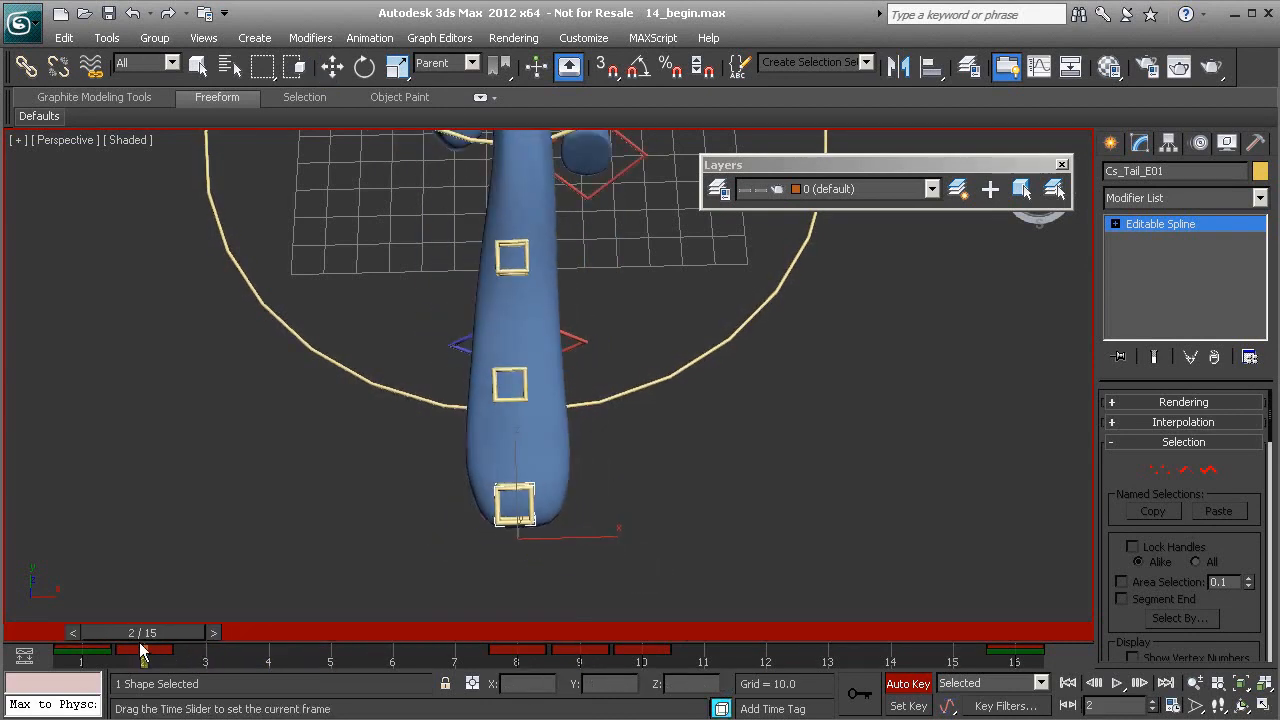
pyautogui.press('w')
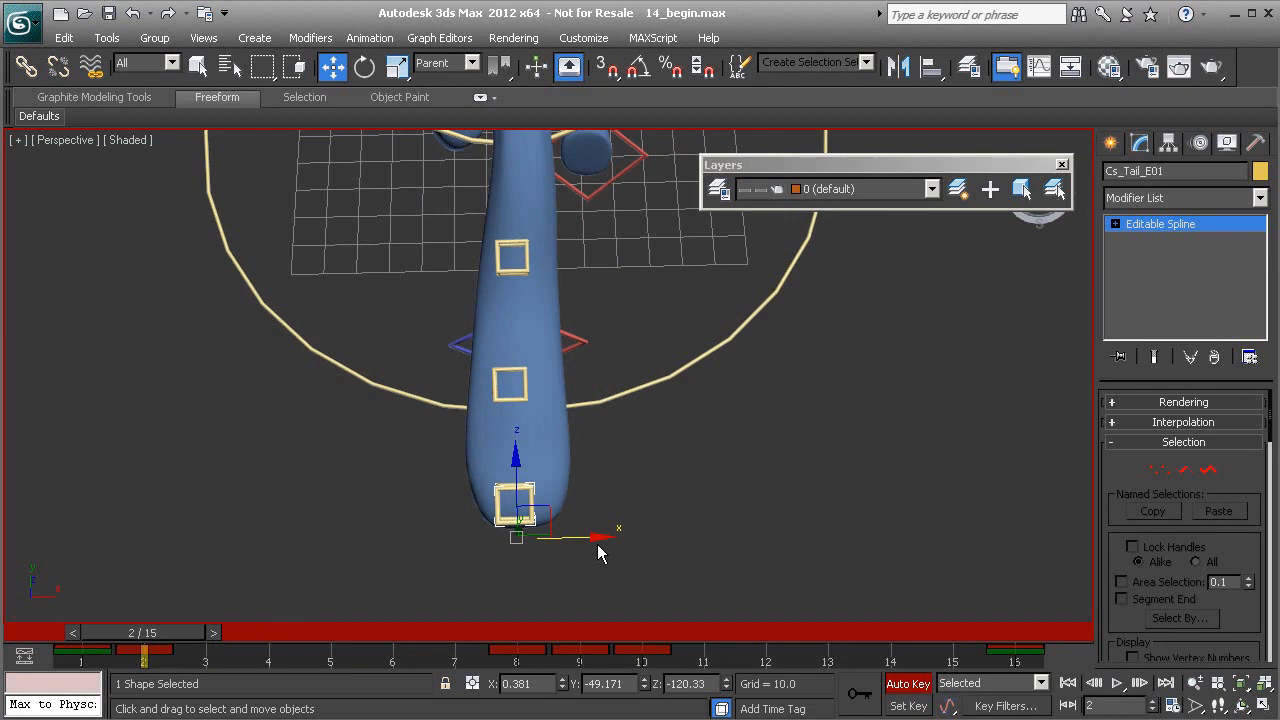
pyautogui.moveTo(600, 537); pyautogui.dragTo(580, 535)
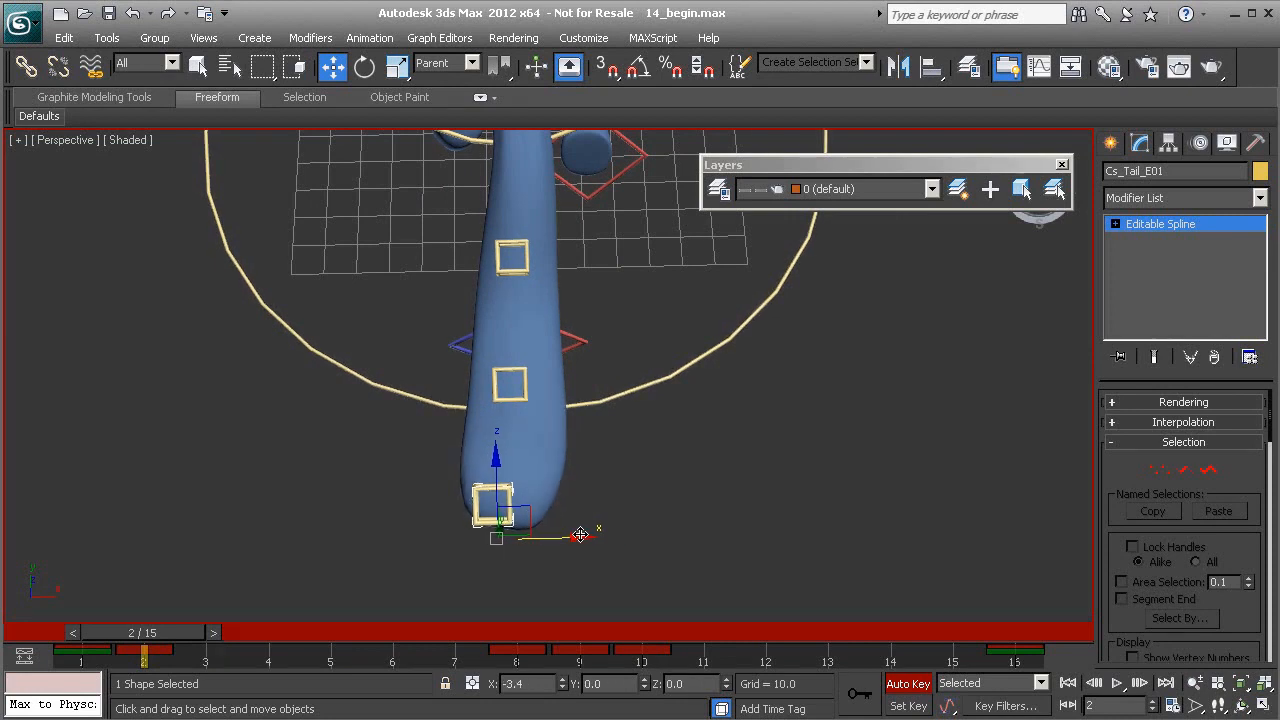
# Show Cs_Tail_E01's X Position curve in the Curve Editor and delete its extra key at frame 9.
pyautogui.rightClick(666, 444)
pyautogui.click(757, 578)
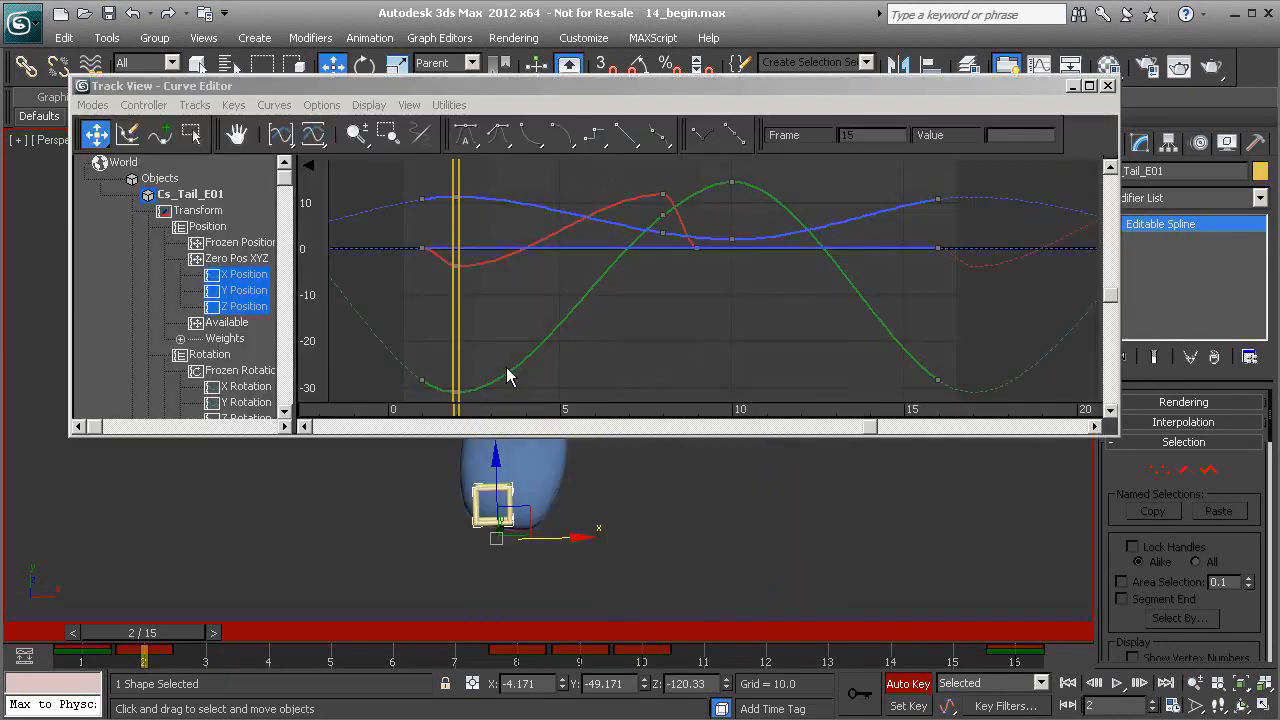
pyautogui.click(253, 275)
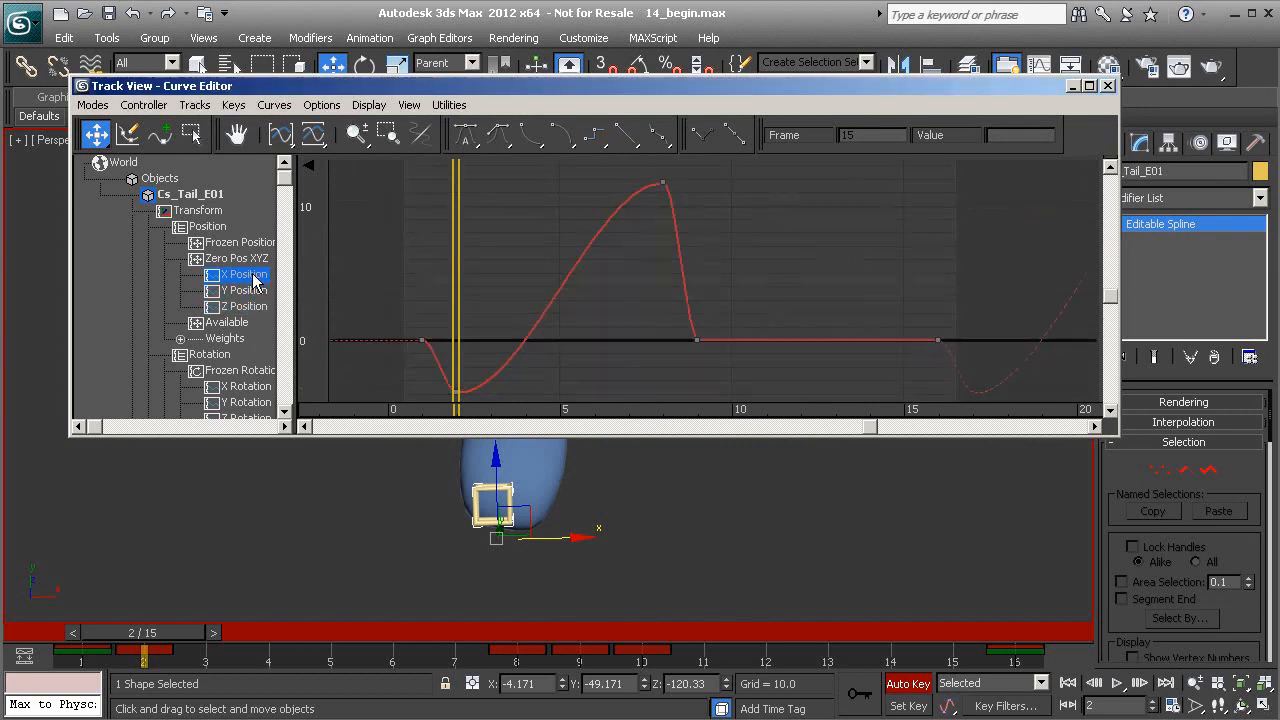
pyautogui.moveTo(176, 632); pyautogui.dragTo(633, 593)
pyautogui.moveTo(686, 321); pyautogui.dragTo(785, 378)
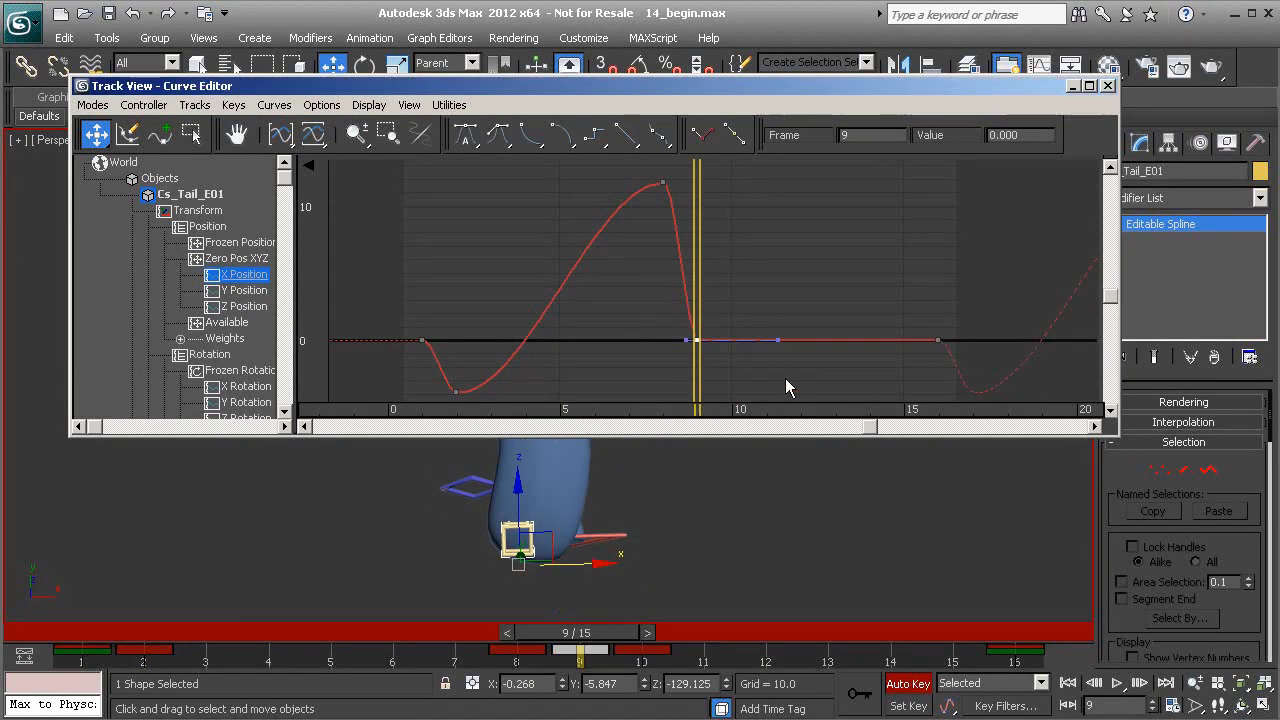
pyautogui.press('Delete')
# Lower the frame 1 and 16 keys of Cs_Tail_E01's X Position curve to about -2.75 and steepen their tangents for a smooth loop.
pyautogui.moveTo(467, 366); pyautogui.dragTo(468, 366)
pyautogui.keyDown('ctrl'); pyautogui.click(938, 341); pyautogui.keyUp('ctrl')
pyautogui.moveTo(941, 338); pyautogui.dragTo(943, 377)
pyautogui.moveTo(424, 320); pyautogui.dragTo(431, 307, button='middle')
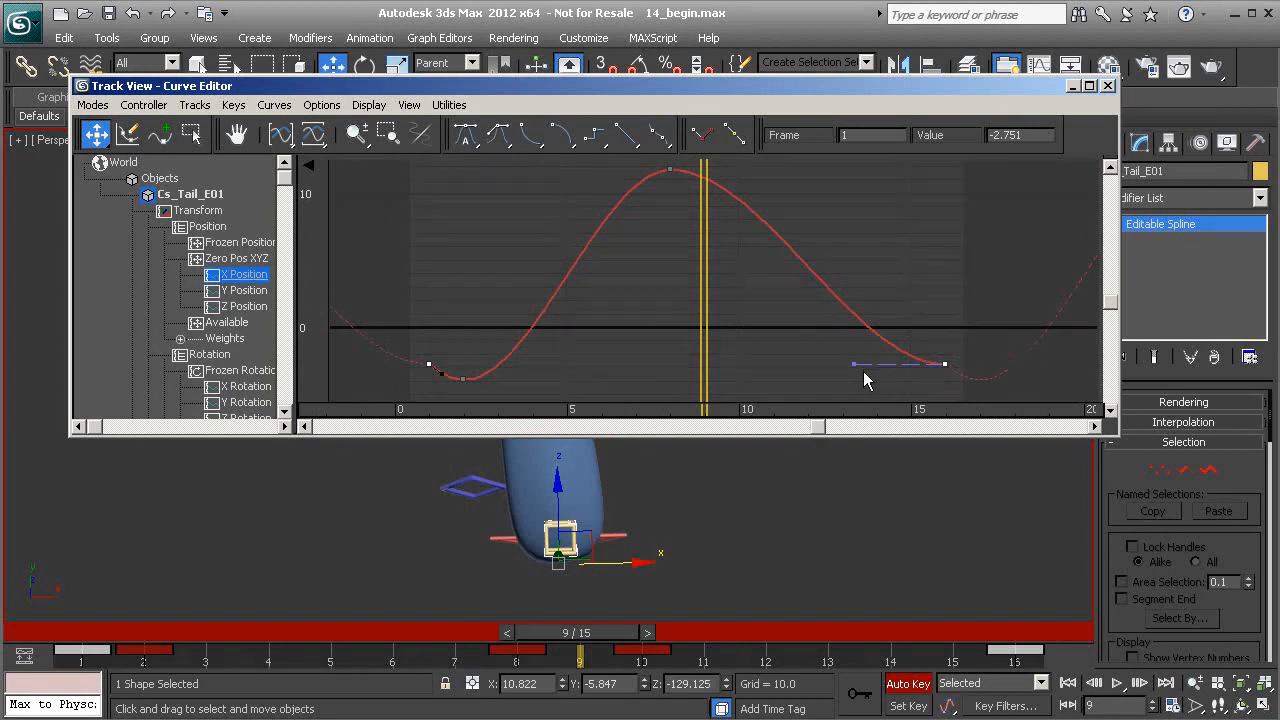
pyautogui.moveTo(855, 366); pyautogui.dragTo(886, 314)
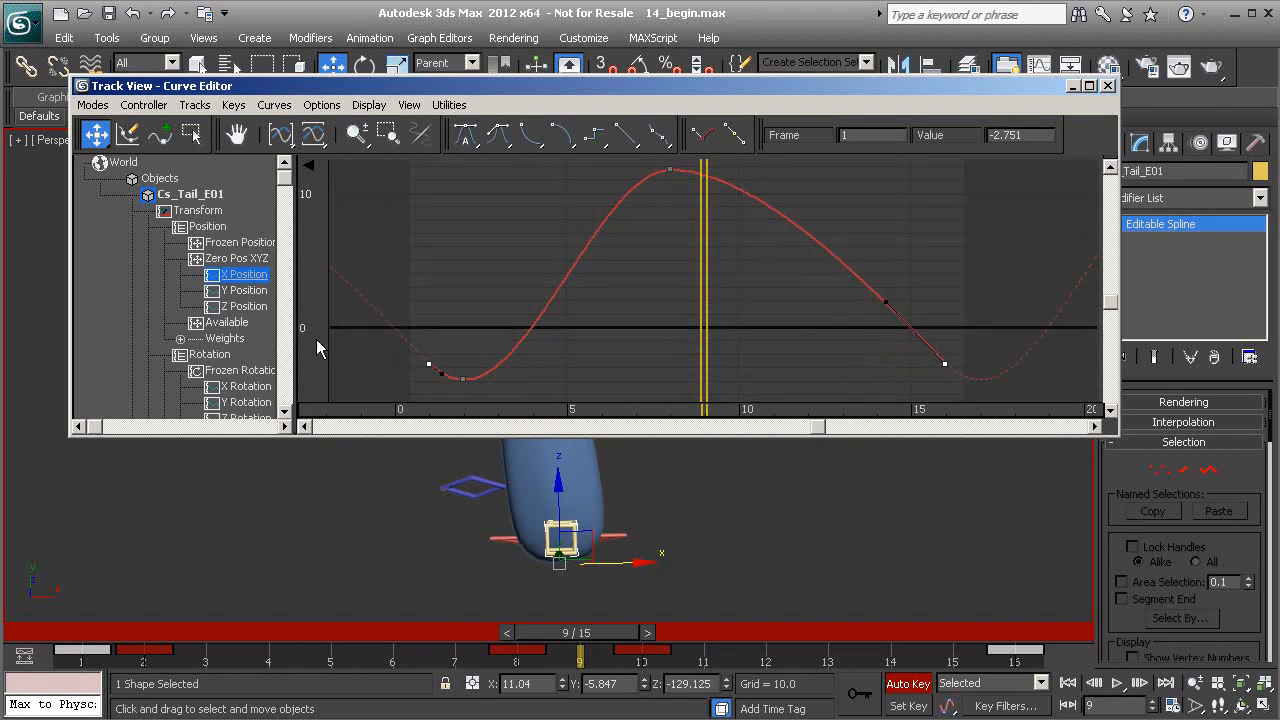
# Delete the extra key at frame 8 from Cs_Tail_E01's Y Position curve.
pyautogui.click(241, 291)
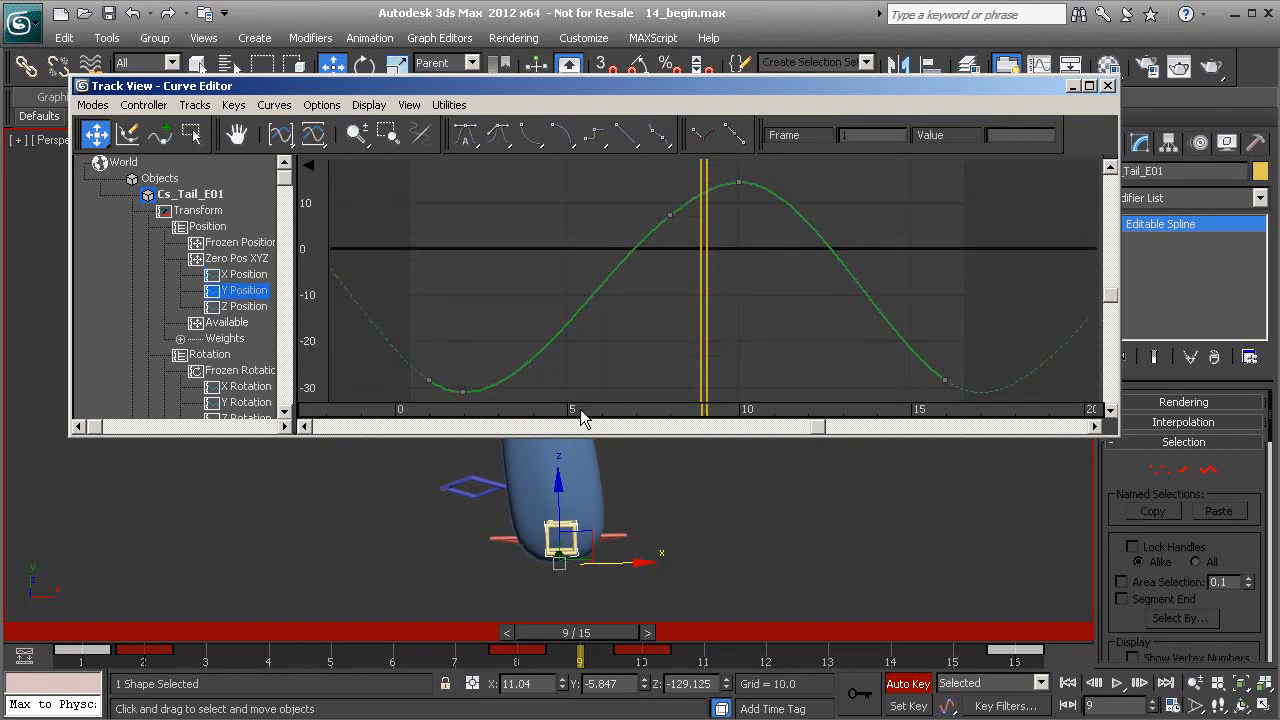
pyautogui.moveTo(605, 633); pyautogui.dragTo(704, 585)
pyautogui.moveTo(626, 189); pyautogui.dragTo(686, 245)
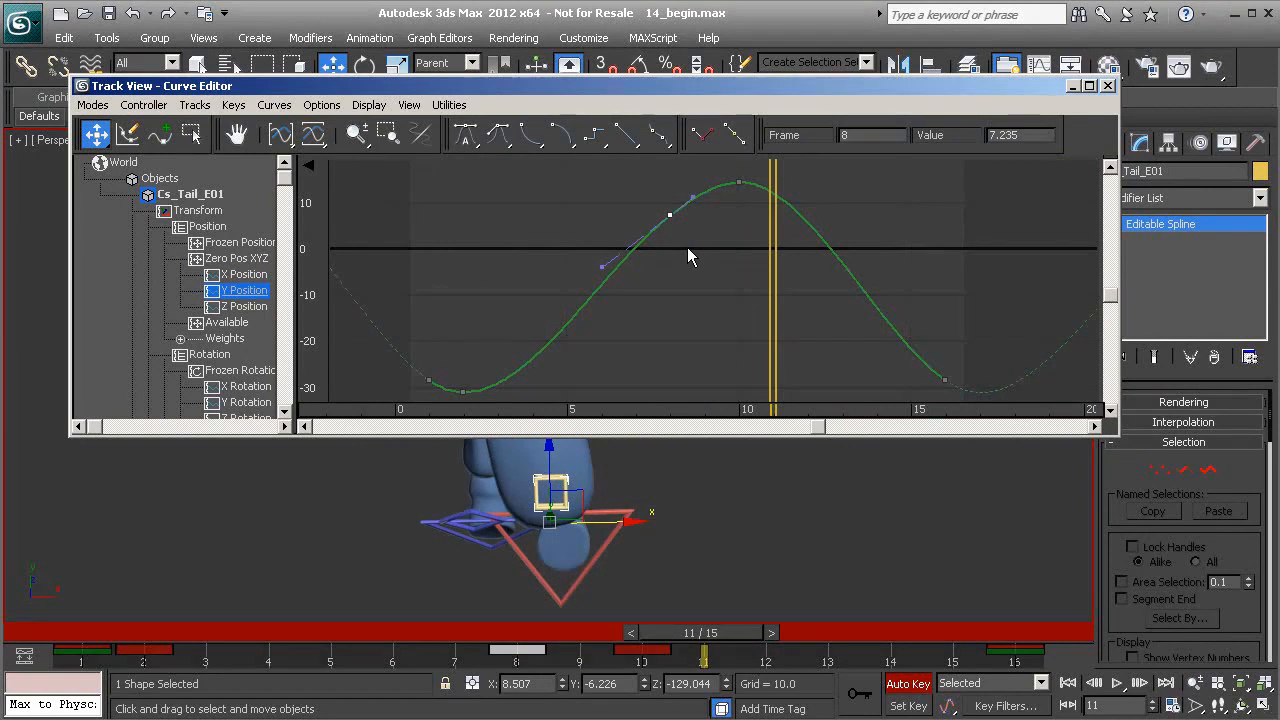
pyautogui.press('Delete')
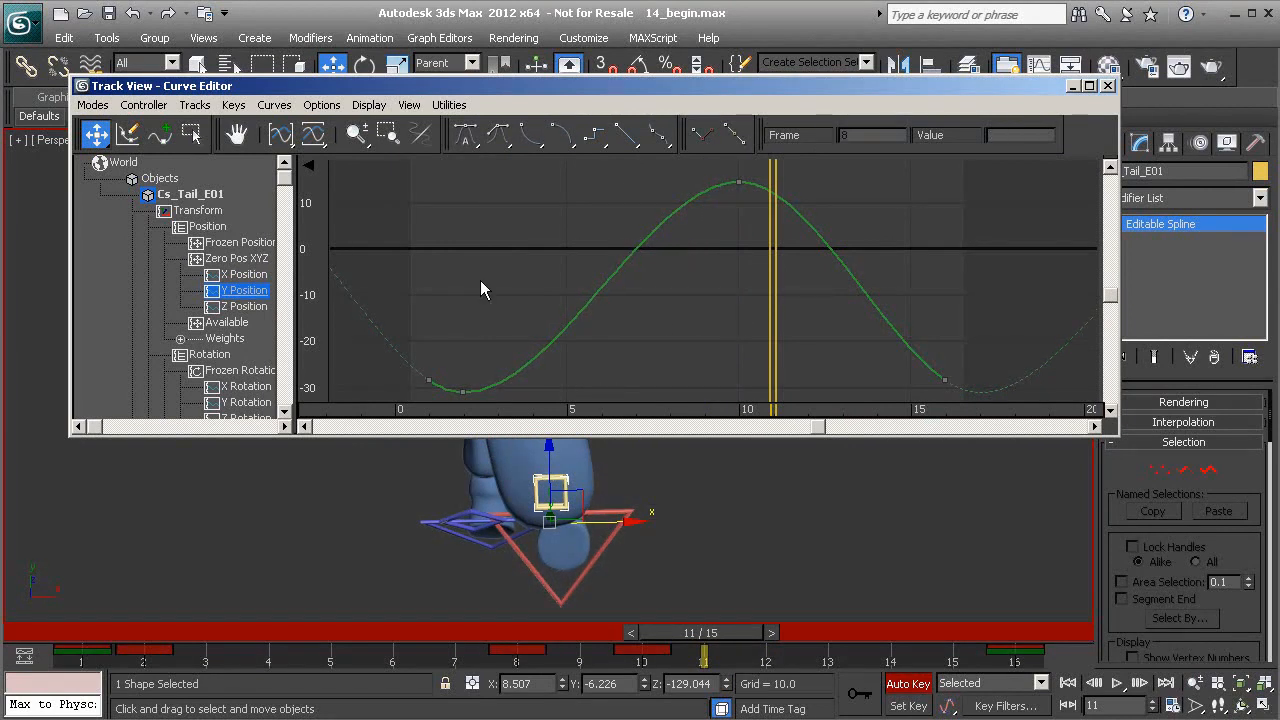
# Delete the extra key at frame 8 from Cs_Tail_E01's Z Position curve and close the curve editor.
pyautogui.click(244, 307)
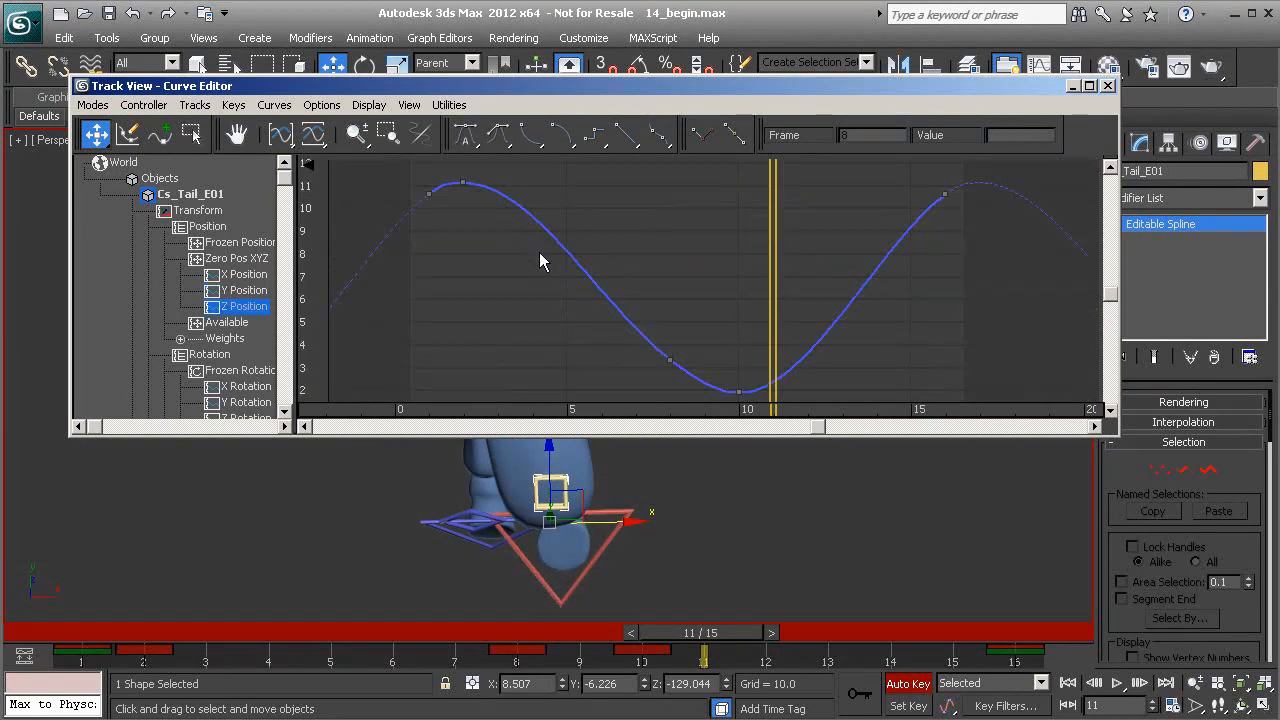
pyautogui.moveTo(681, 382); pyautogui.dragTo(691, 370)
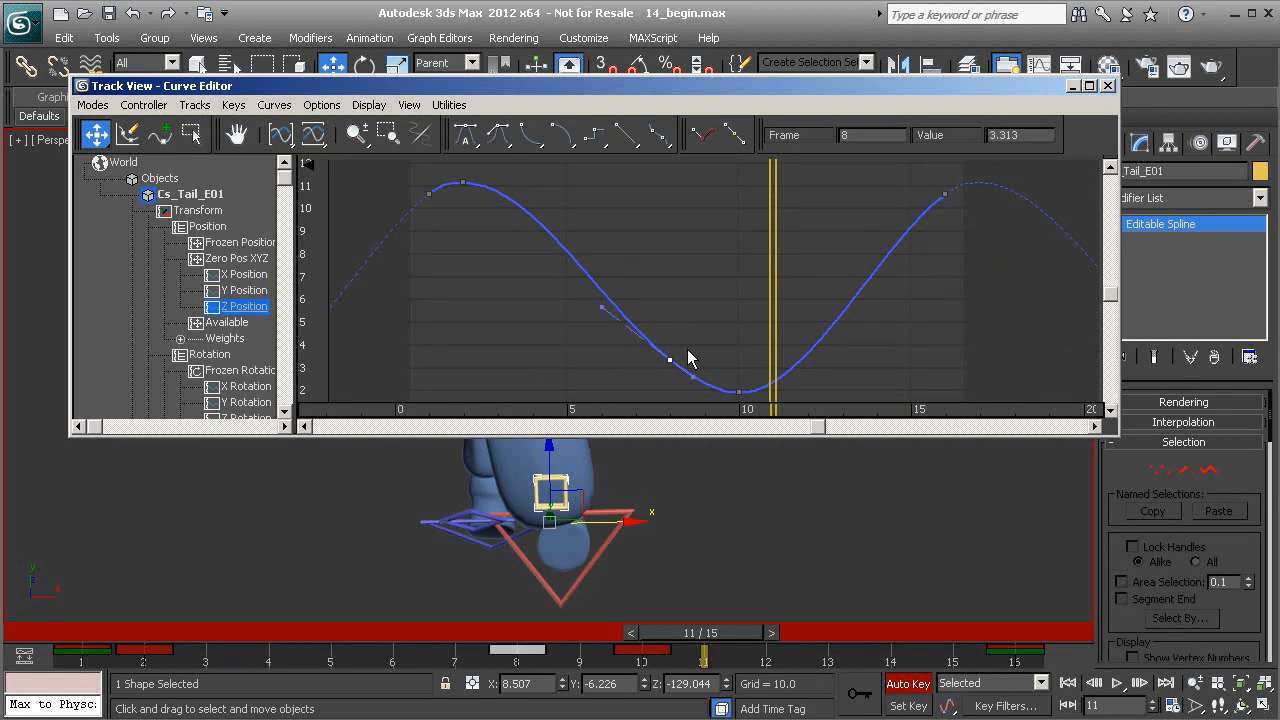
pyautogui.press('Delete')
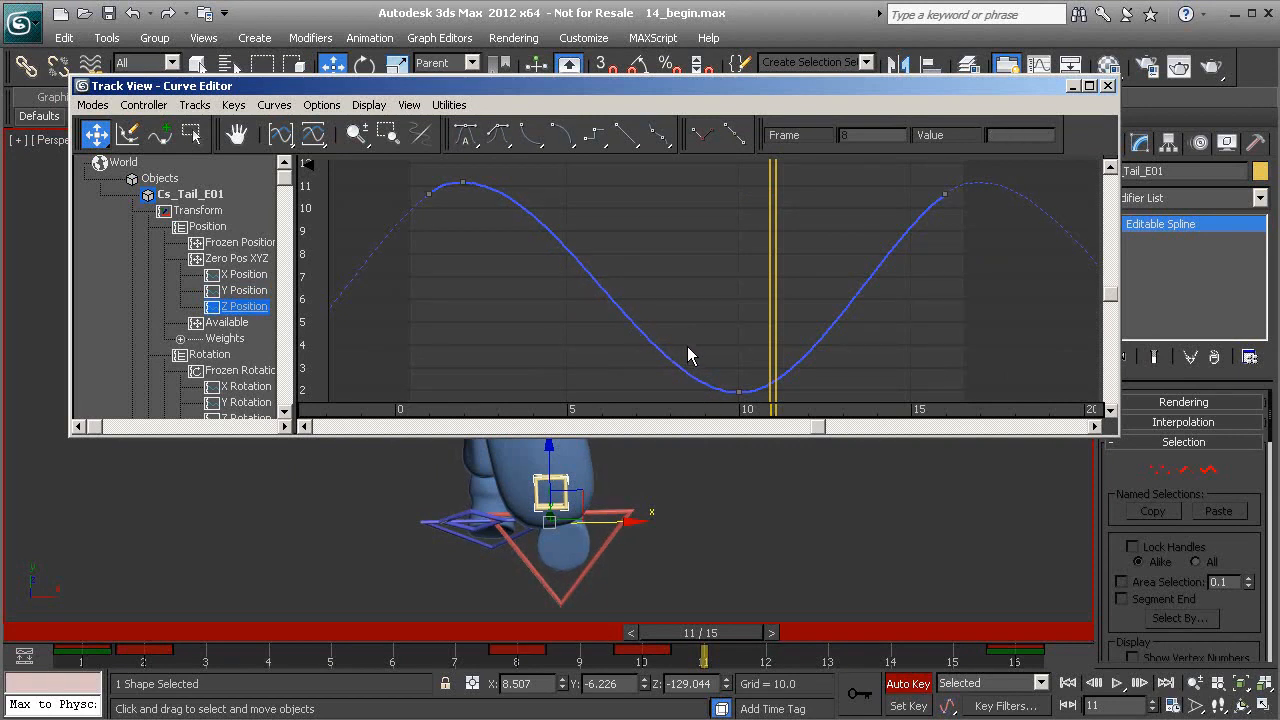
pyautogui.click(1109, 88)
# Scrub through the run cycle from several angles behind the horse to examine the tail's overlapping motion.
pyautogui.moveTo(887, 292); pyautogui.dragTo(622, 382, button='middle')
pyautogui.scroll(-3, 620, 384)
pyautogui.moveTo(570, 455)
pyautogui.keyDown('alt'); pyautogui.mouseDown(button='middle')
pyautogui.moveTo(570, 424)
pyautogui.moveTo(573, 439)
pyautogui.mouseUp(button='middle'); pyautogui.keyUp('alt')
pyautogui.moveTo(703, 632); pyautogui.dragTo(610, 625)
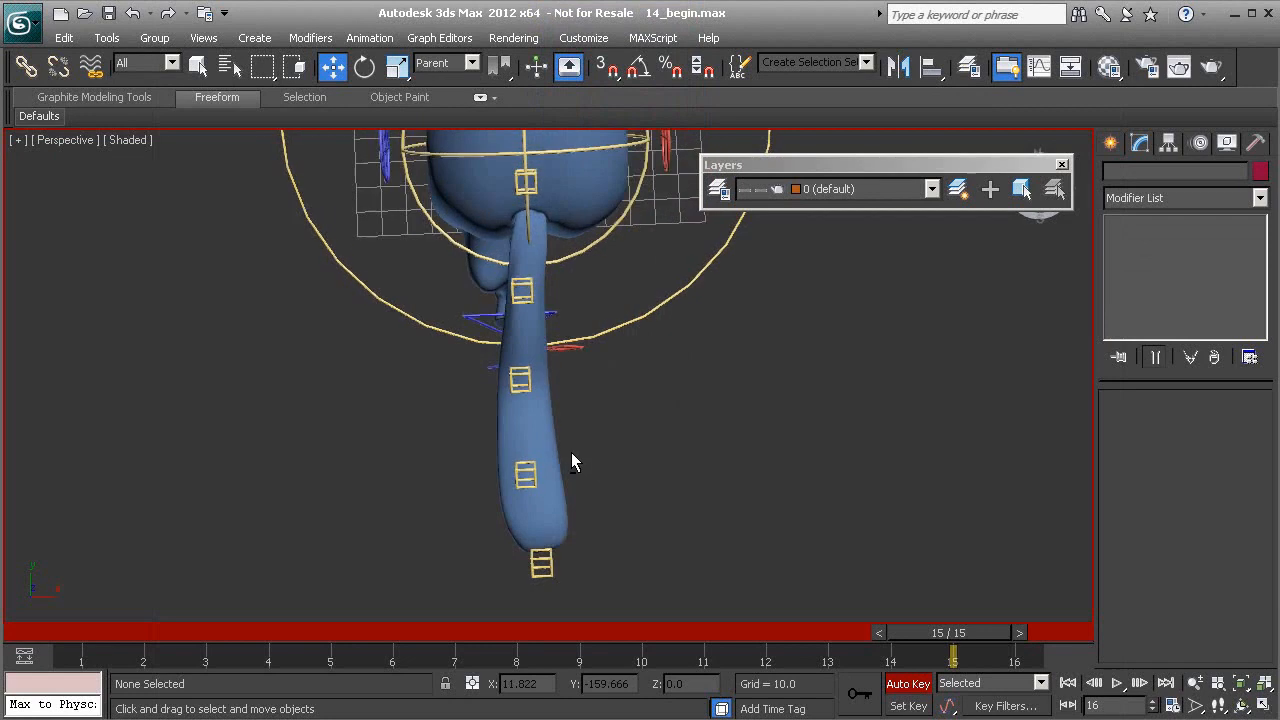
pyautogui.keyDown('alt'); pyautogui.moveTo(571, 453); pyautogui.dragTo(676, 347, button='middle'); pyautogui.keyUp('alt')
pyautogui.moveTo(99, 639); pyautogui.dragTo(533, 622)
pyautogui.keyDown('alt'); pyautogui.moveTo(735, 450); pyautogui.dragTo(472, 454, button='middle'); pyautogui.keyUp('alt')
pyautogui.moveTo(182, 637); pyautogui.dragTo(838, 637)
pyautogui.keyDown('alt'); pyautogui.moveTo(543, 480); pyautogui.dragTo(602, 416, button='middle'); pyautogui.keyUp('alt')
pyautogui.moveTo(143, 638); pyautogui.dragTo(1064, 709)
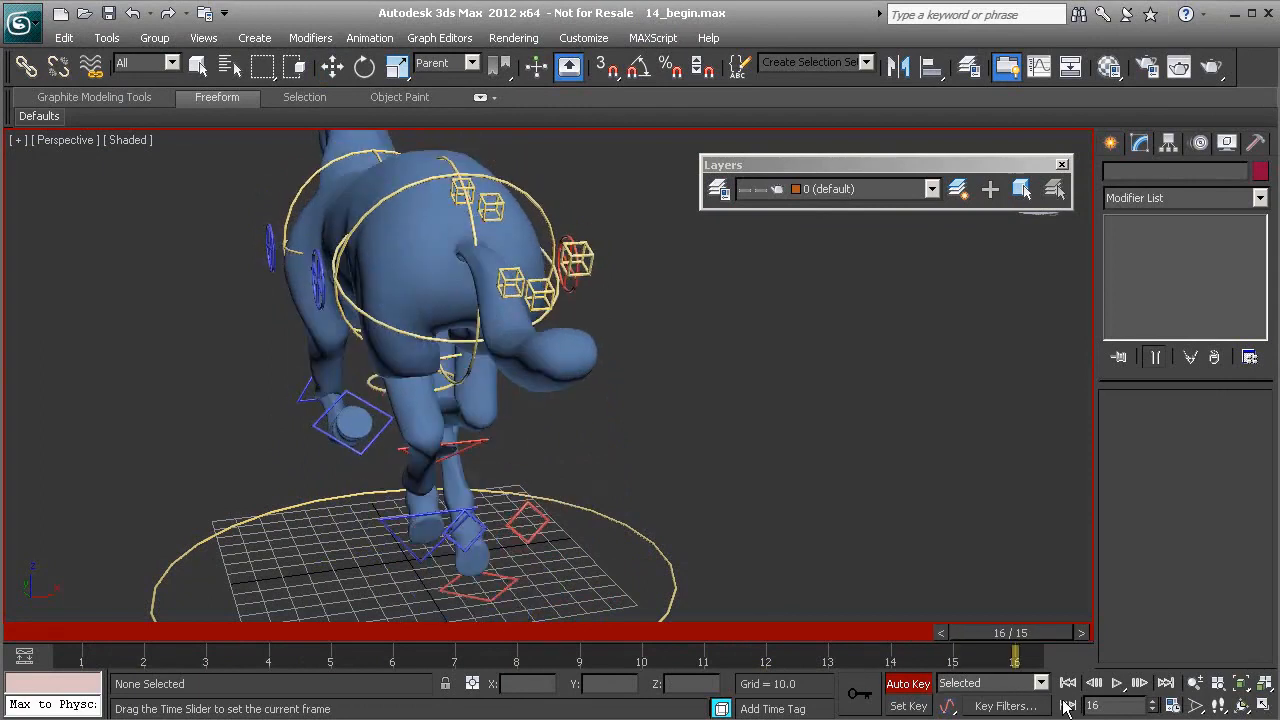
# Examine the horse's whole pose and tail shape from the side at frame 11.
pyautogui.keyDown('alt'); pyautogui.moveTo(869, 495); pyautogui.dragTo(766, 516, button='middle'); pyautogui.keyUp('alt')
pyautogui.moveTo(985, 631); pyautogui.dragTo(703, 630)
pyautogui.press('w')
pyautogui.keyDown('alt'); pyautogui.moveTo(527, 382); pyautogui.dragTo(453, 374, button='middle'); pyautogui.keyUp('alt')
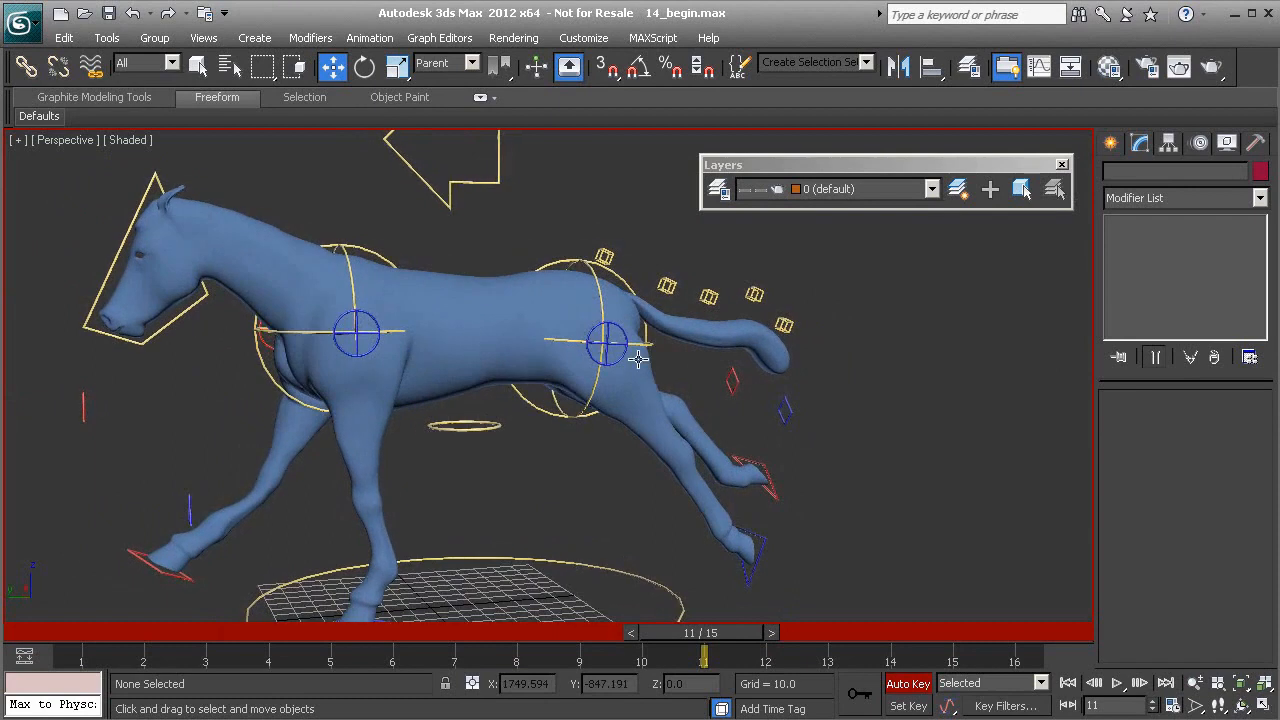
pyautogui.keyDown('alt'); pyautogui.moveTo(397, 325); pyautogui.dragTo(362, 340, button='middle'); pyautogui.keyUp('alt')
pyautogui.keyDown('alt'); pyautogui.moveTo(459, 343); pyautogui.dragTo(484, 370, button='middle'); pyautogui.keyUp('alt')
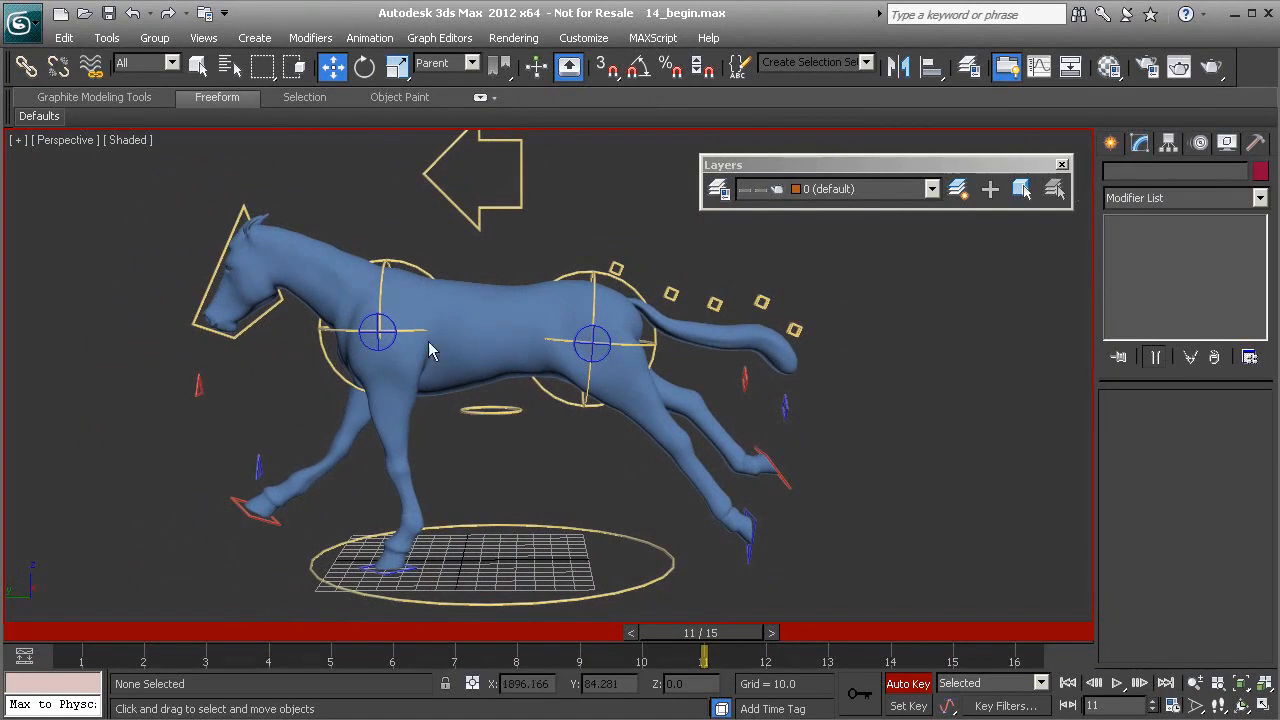